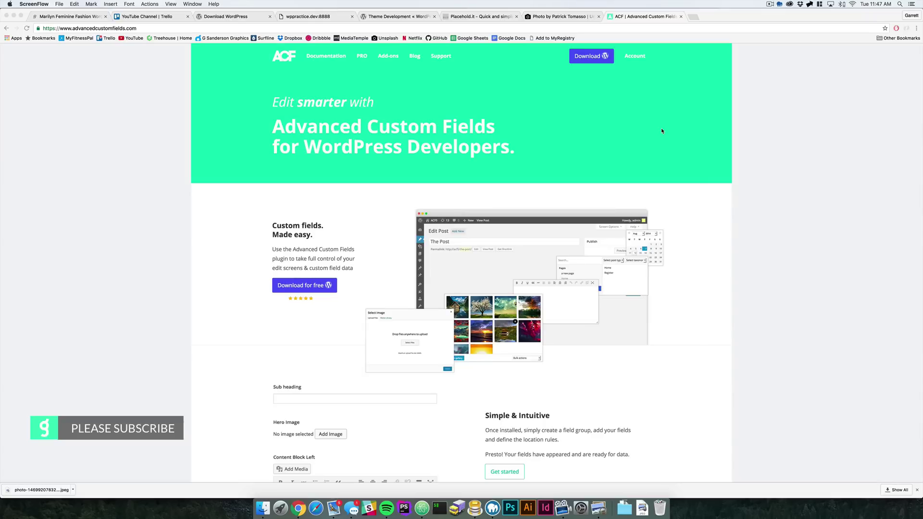
Look through the Advanced Custom Fields homepage, from the overview and field types to the developer code example and support forum.
scroll(353, 202, down, 3)
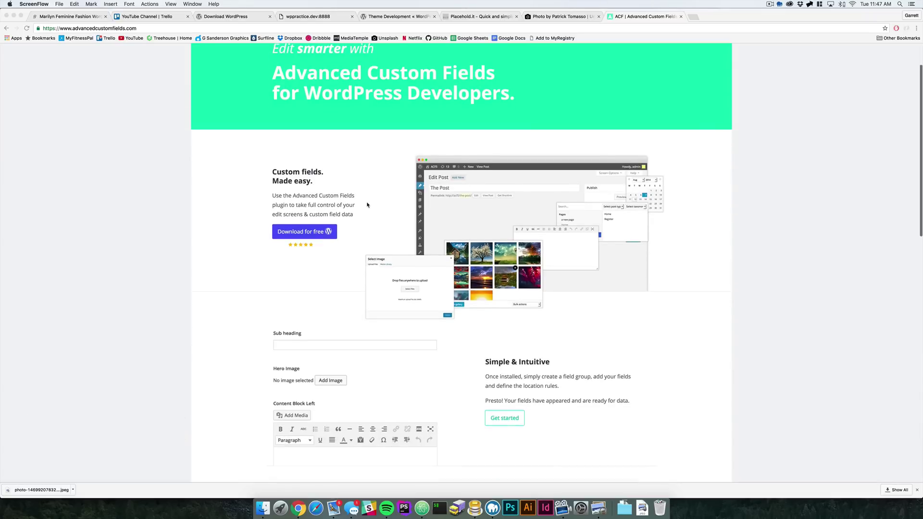
scroll(384, 206, down, 1)
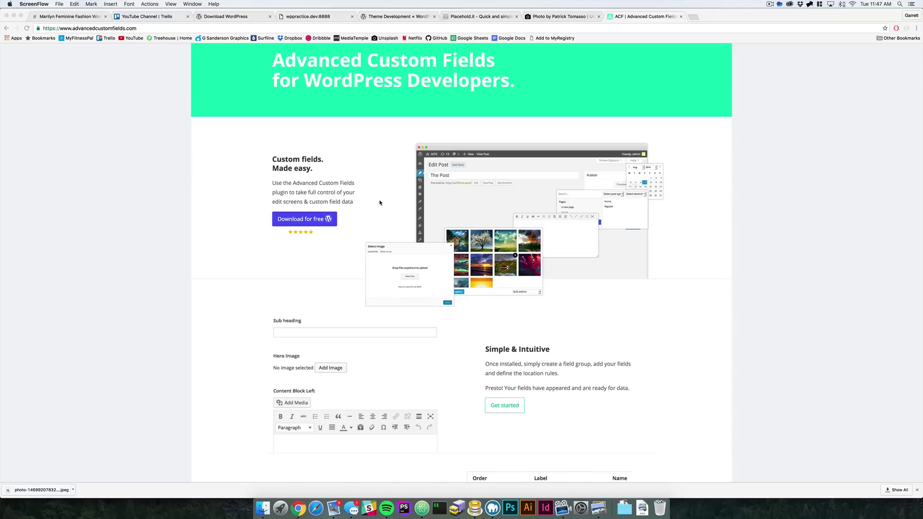
scroll(392, 202, down, 8)
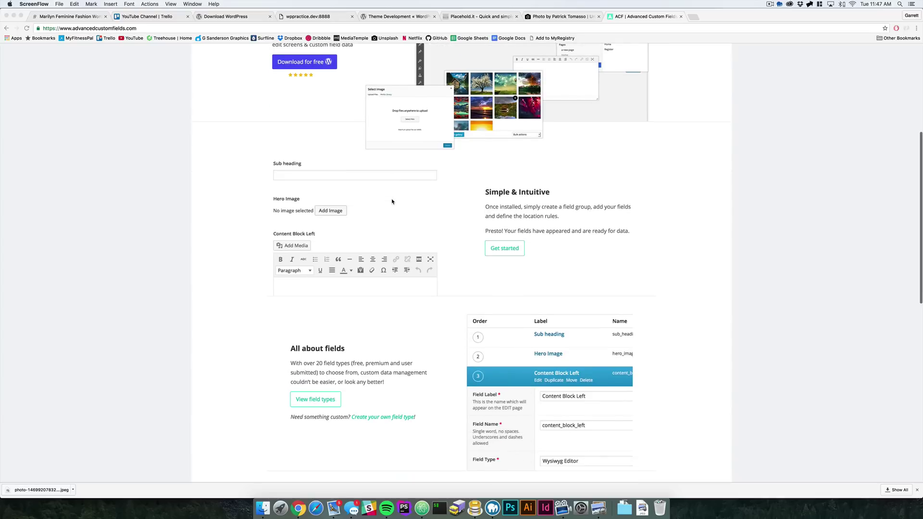
scroll(392, 202, down, 3)
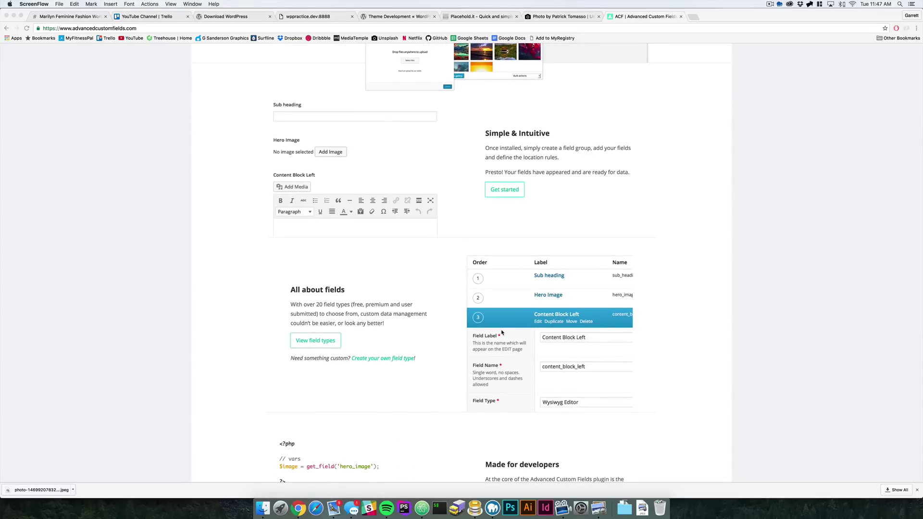
scroll(502, 333, down, 2)
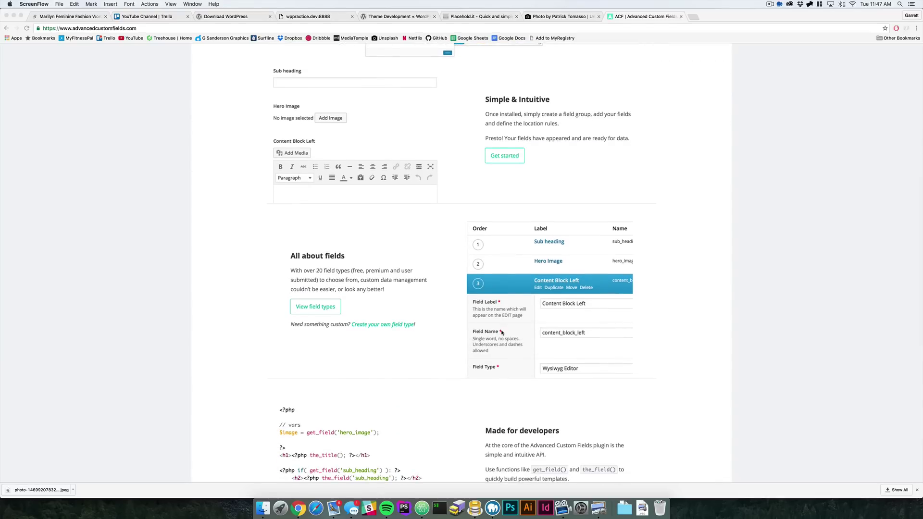
scroll(502, 332, down, 6)
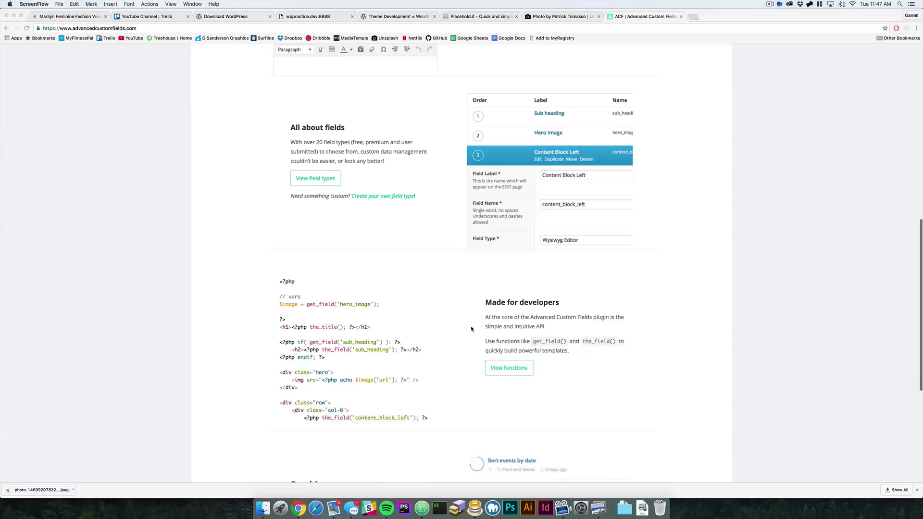
scroll(471, 329, down, 2)
click(353, 309)
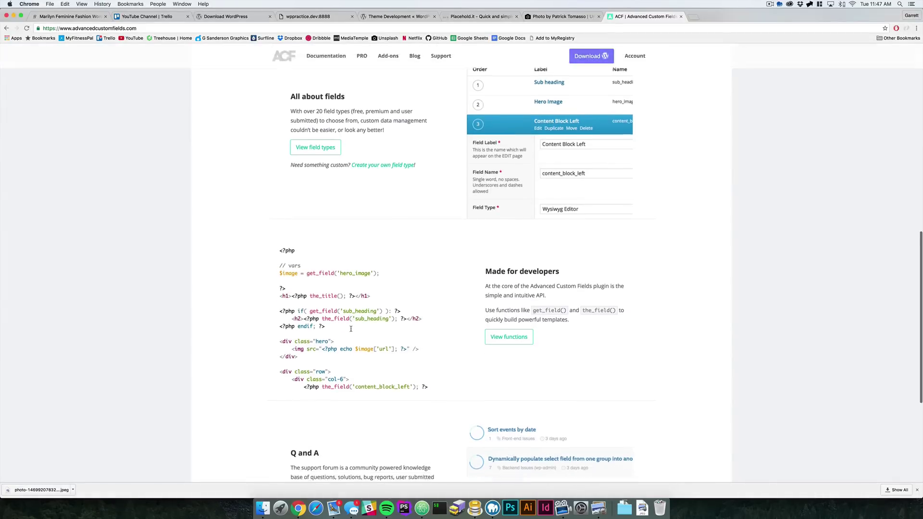
scroll(351, 329, down, 6)
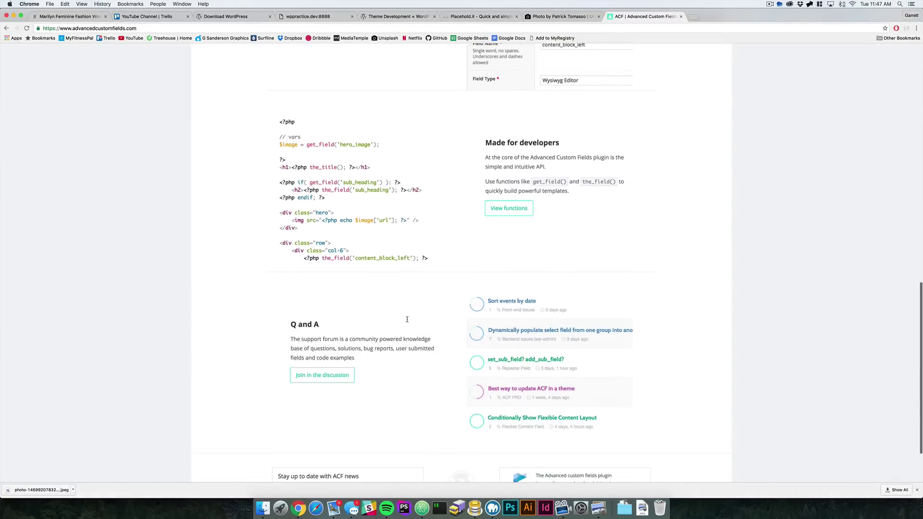
scroll(407, 319, up, 2)
scroll(407, 319, down, 5)
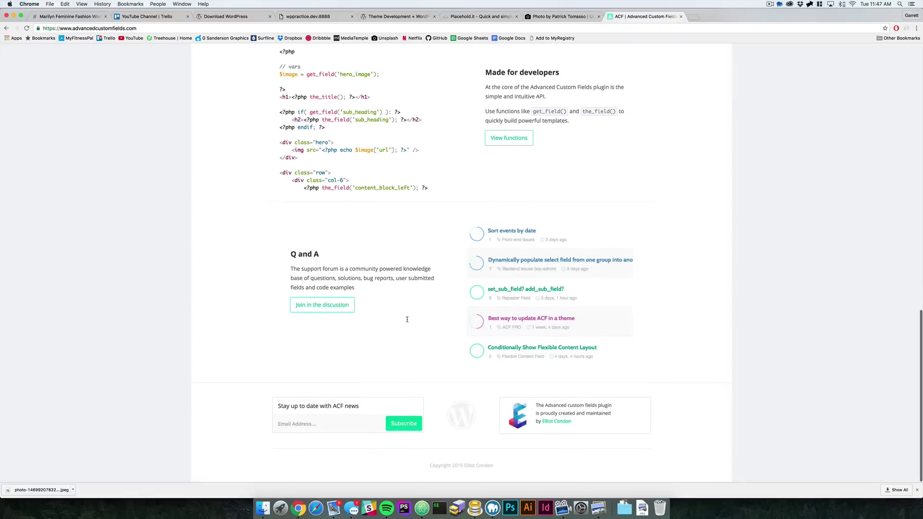
scroll(407, 320, up, 20)
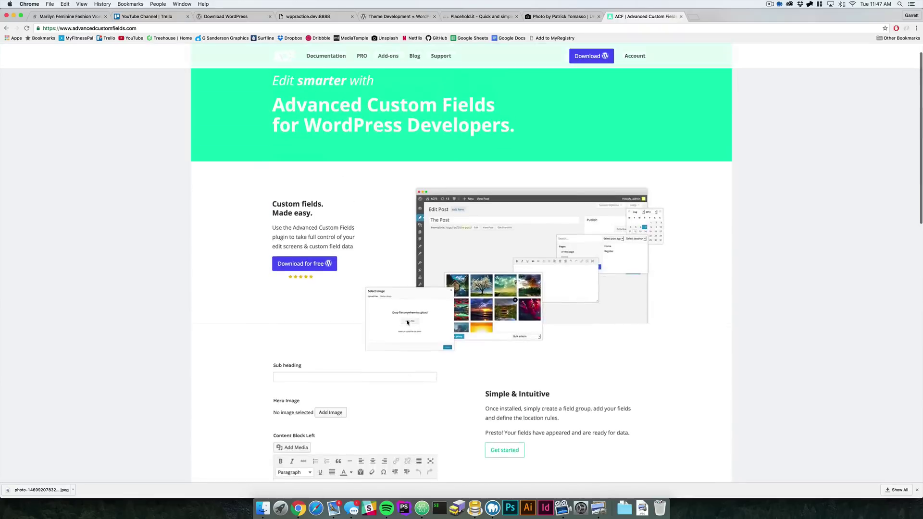
scroll(407, 322, up, 2)
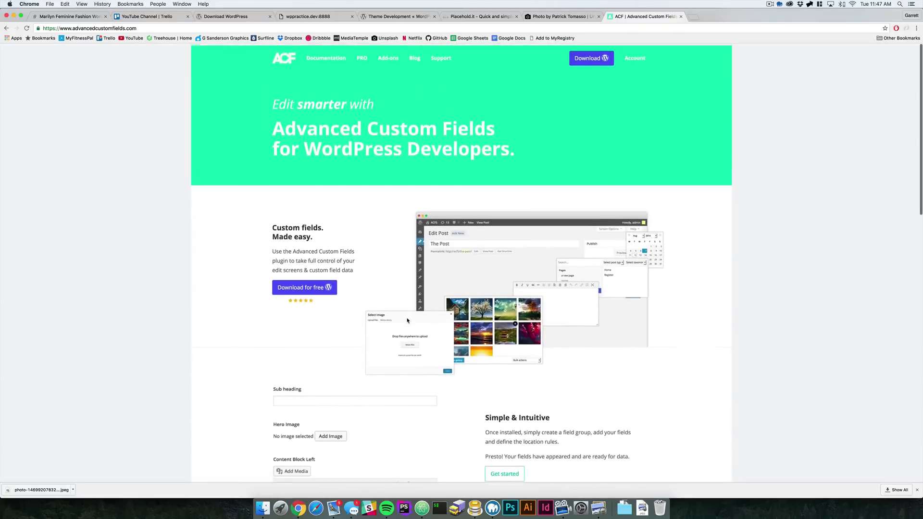
Open the Advanced Custom Fields download page on WordPress.org and review its description, ratings, field types and ACF PRO details.
click(591, 56)
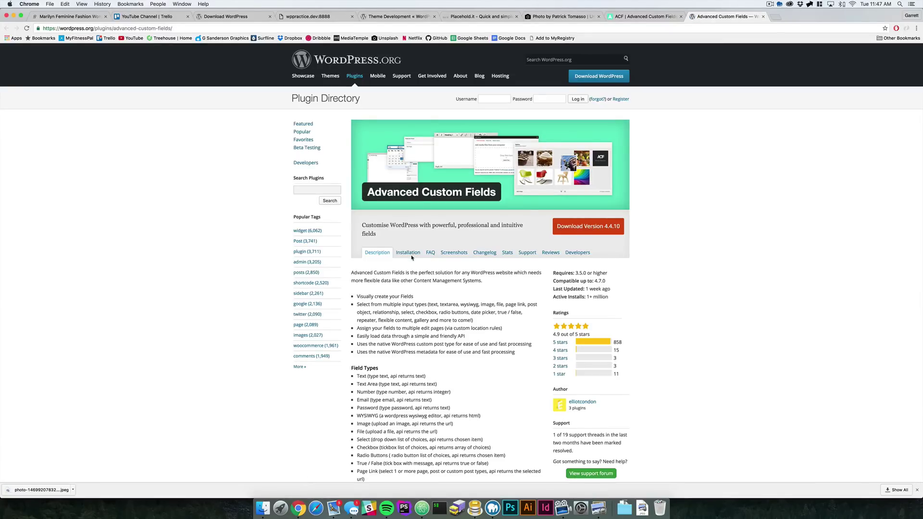
scroll(412, 258, down, 3)
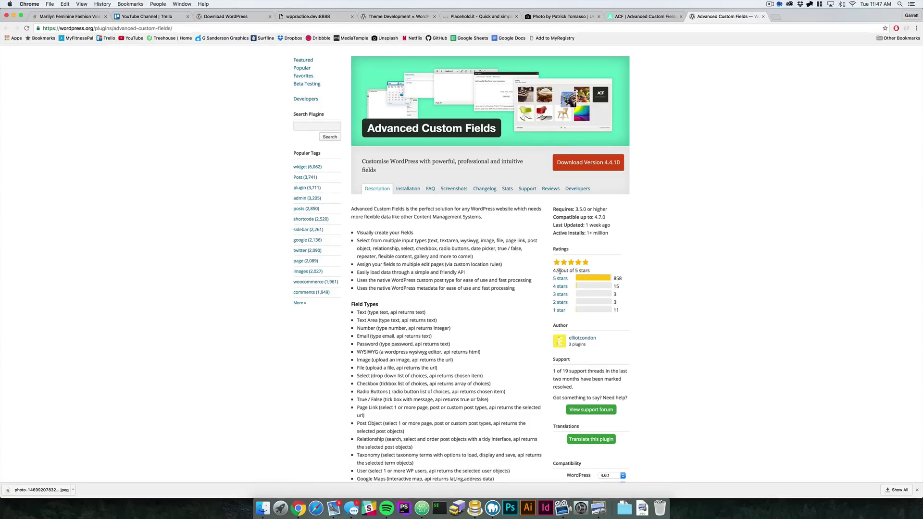
scroll(495, 275, down, 5)
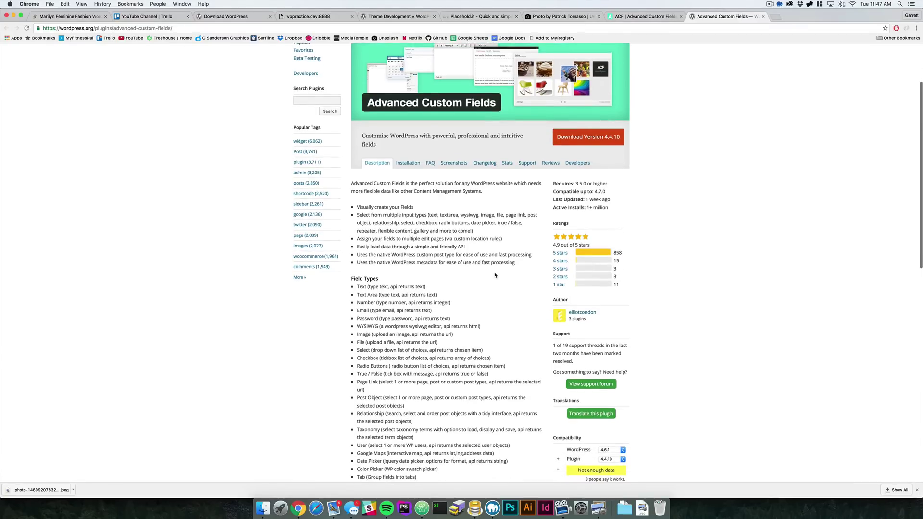
scroll(495, 275, down, 20)
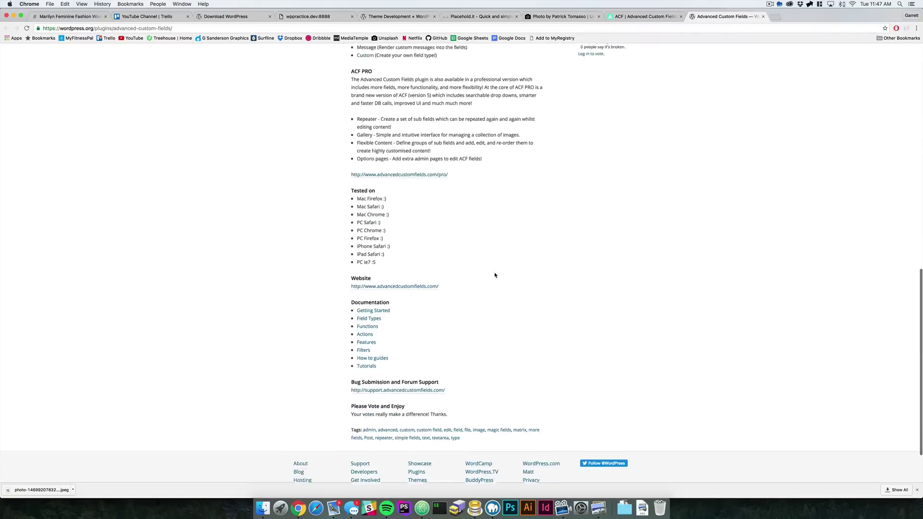
scroll(495, 275, up, 20)
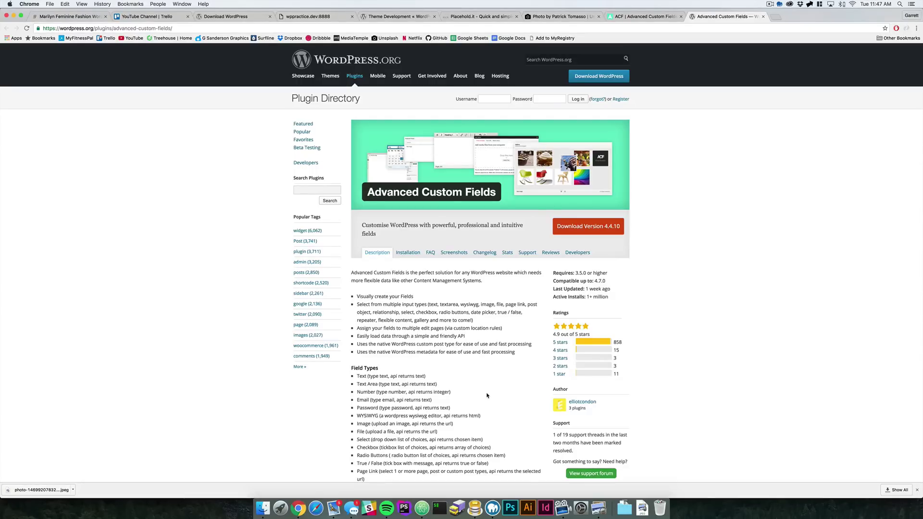
click(422, 508)
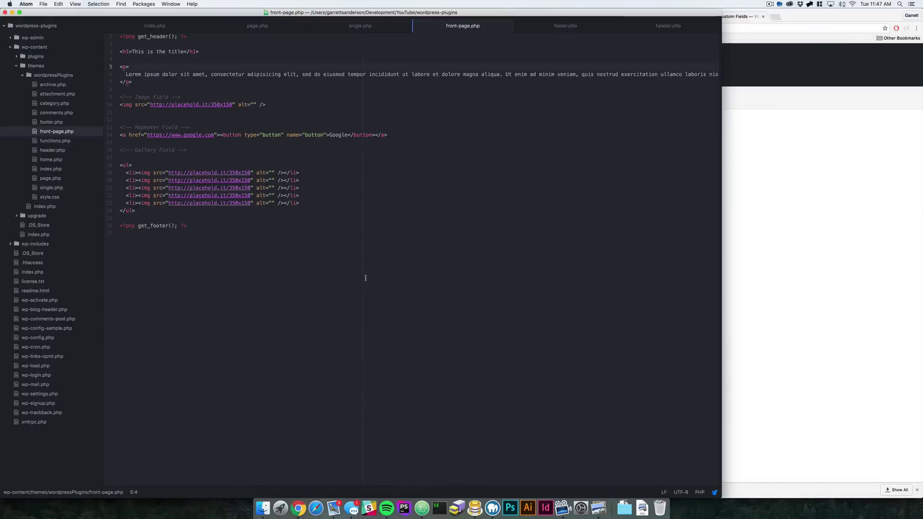
drag(376, 20, 388, 17)
click(800, 144)
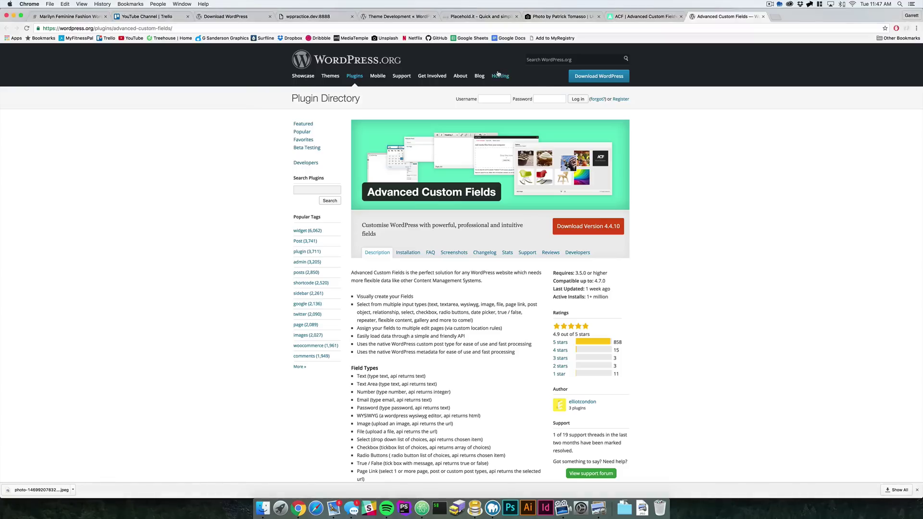
Bring up the local site wppractice.dev:8888 and reload its front page.
click(293, 17)
key(super+r)
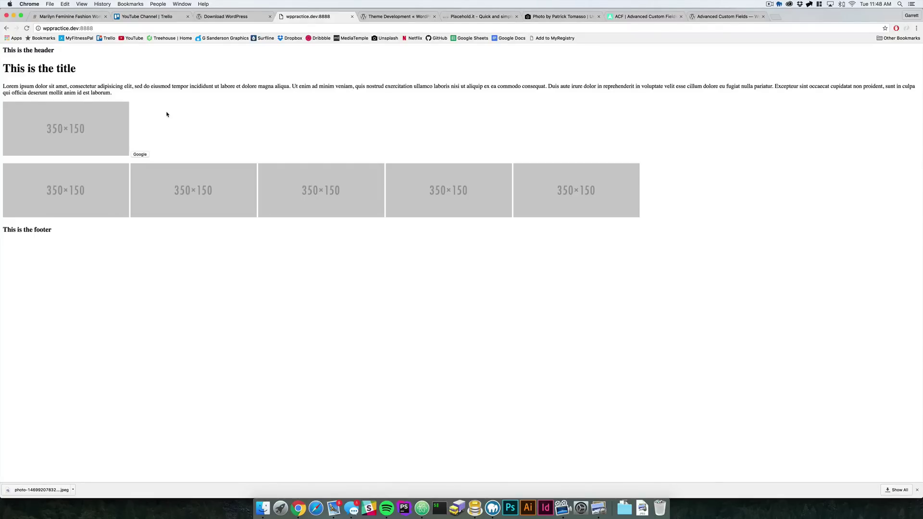
Switch to Atom and examine front-page.php: the header and footer calls, title, paragraph, image, repeater button and gallery list markup.
click(422, 508)
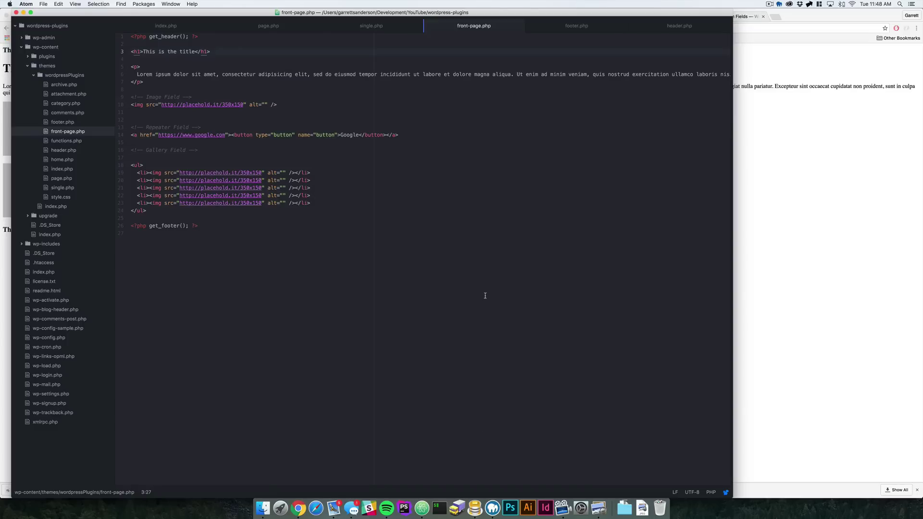
drag(260, 248, 104, 34)
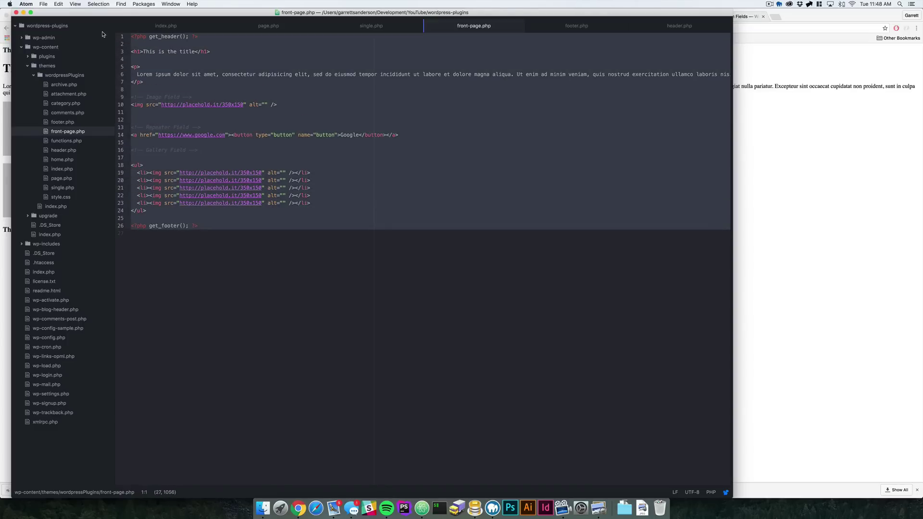
click(196, 85)
drag(311, 203, 178, 158)
click(238, 127)
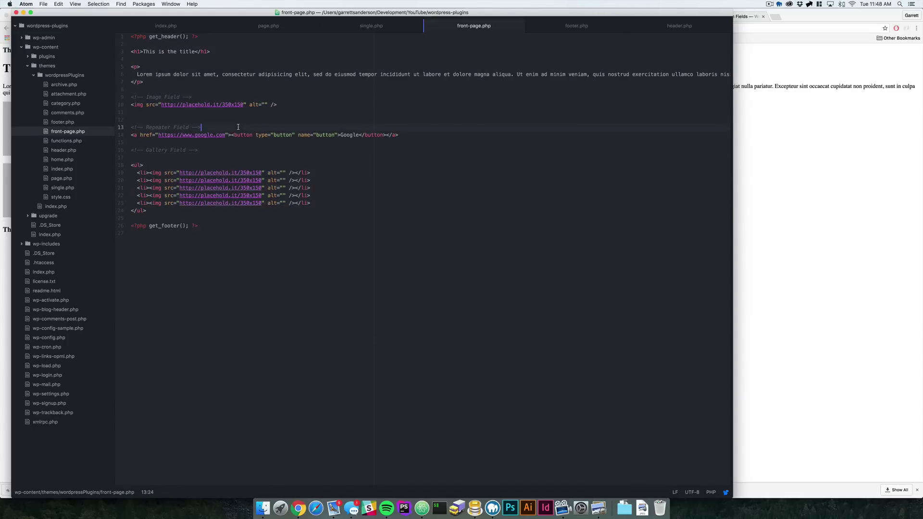
drag(410, 137, 131, 137)
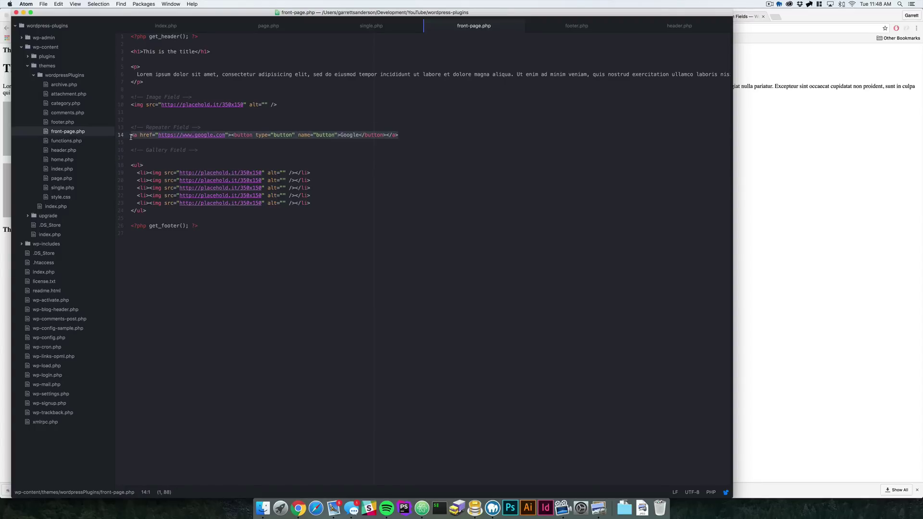
drag(288, 105, 131, 105)
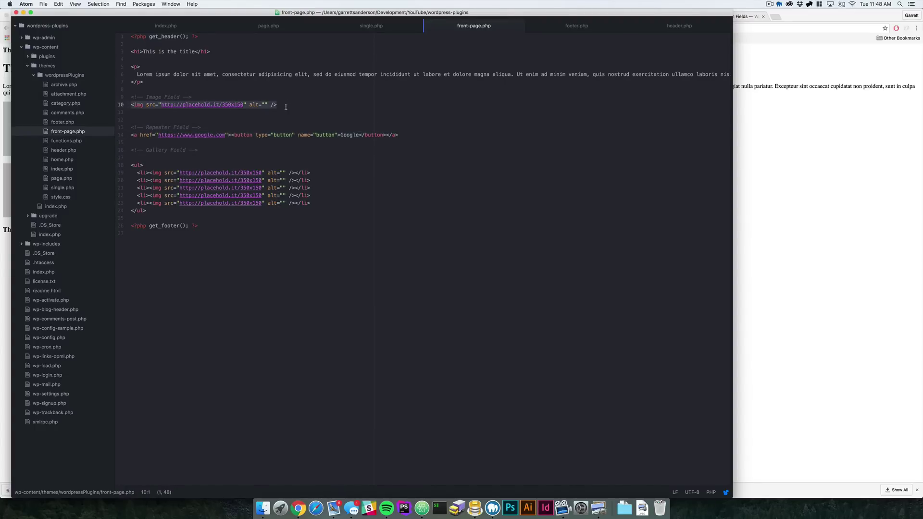
drag(152, 80, 121, 68)
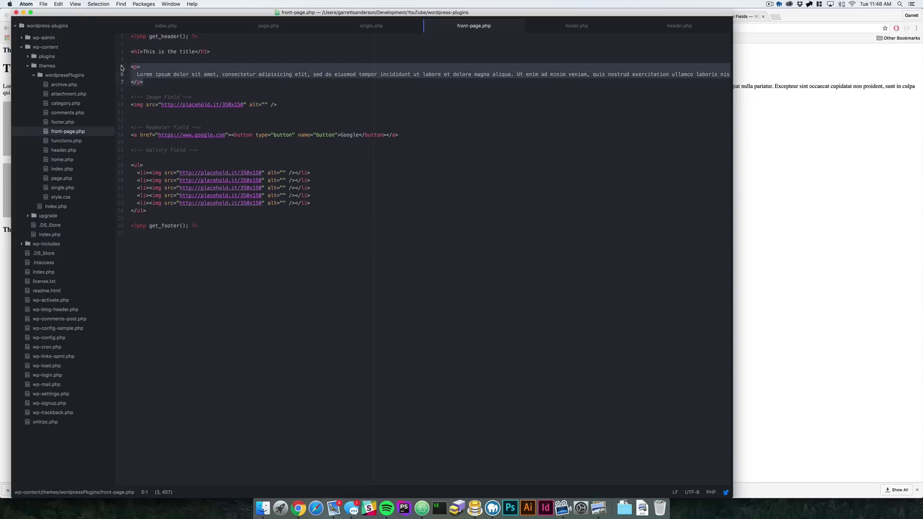
drag(194, 52, 139, 55)
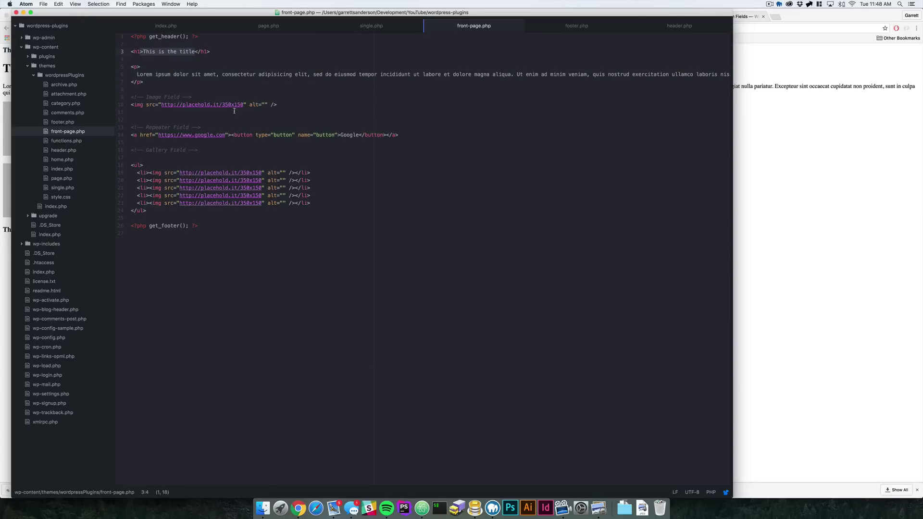
drag(204, 36, 131, 36)
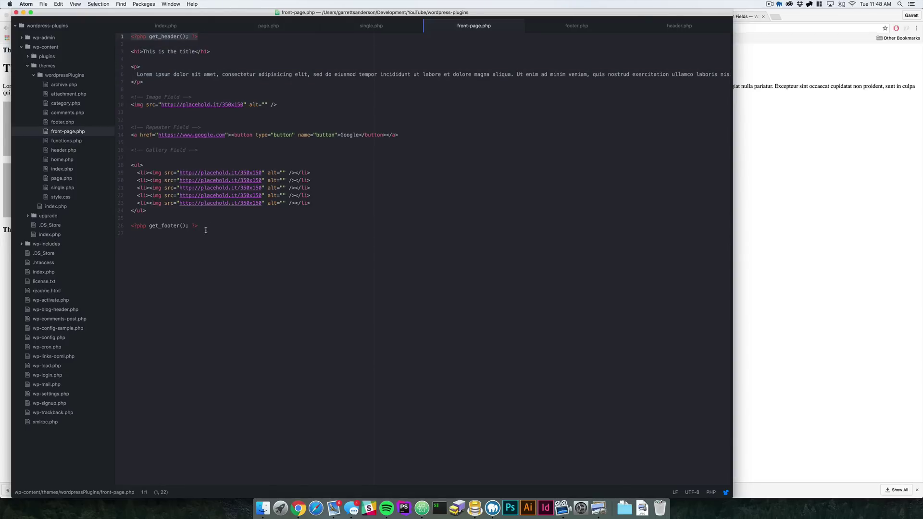
click(214, 223)
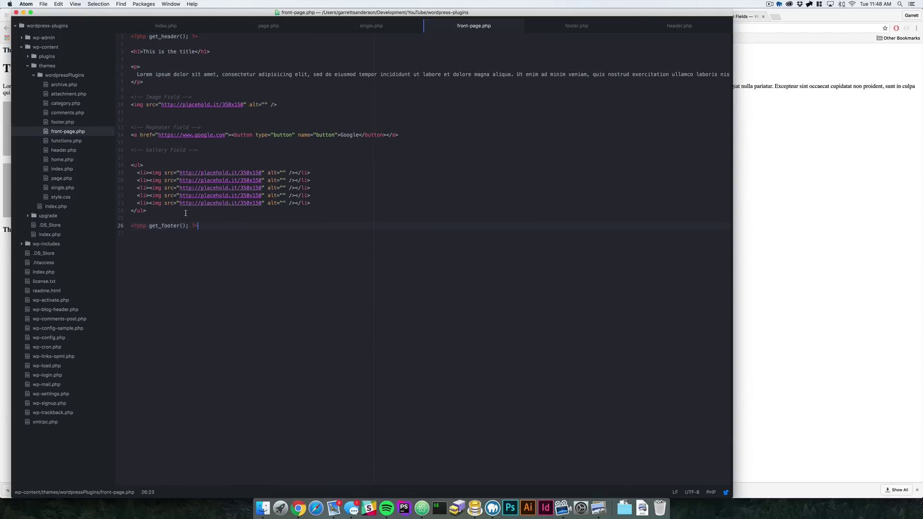
drag(146, 210, 99, 168)
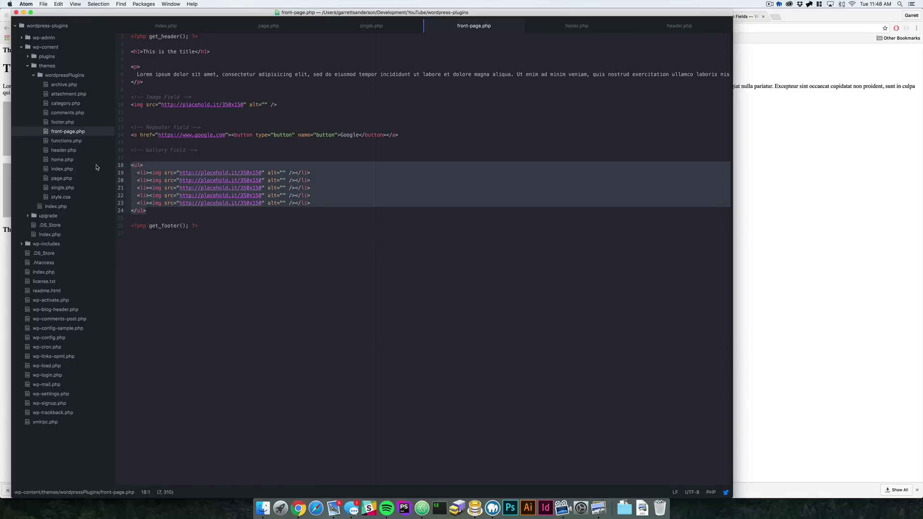
click(164, 210)
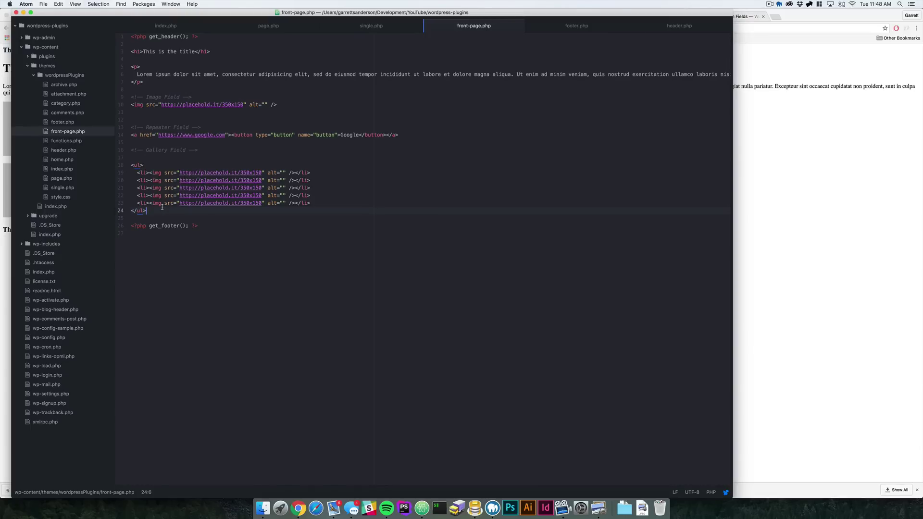
drag(145, 209, 113, 158)
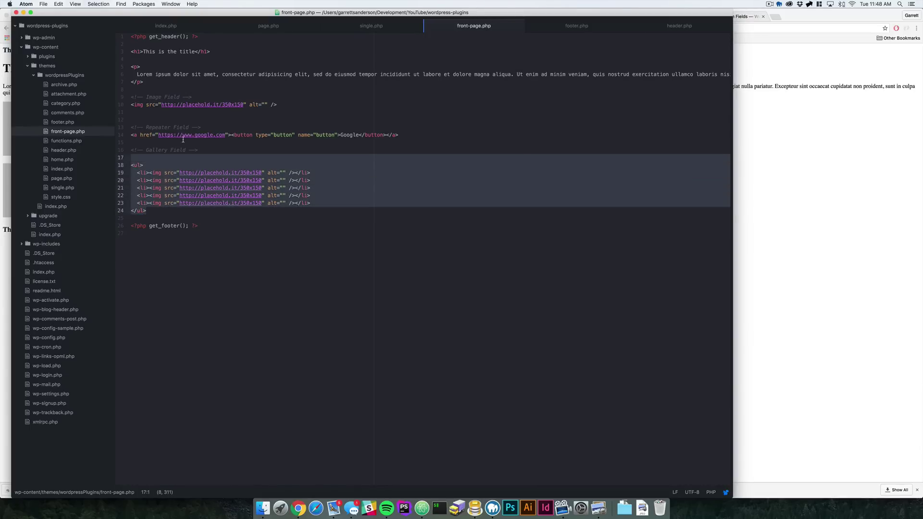
Switch to Chrome, close the Theme Development tab and open wppractice.dev:8888/admin in a new tab placed beside the site's tab.
key(super+Tab)
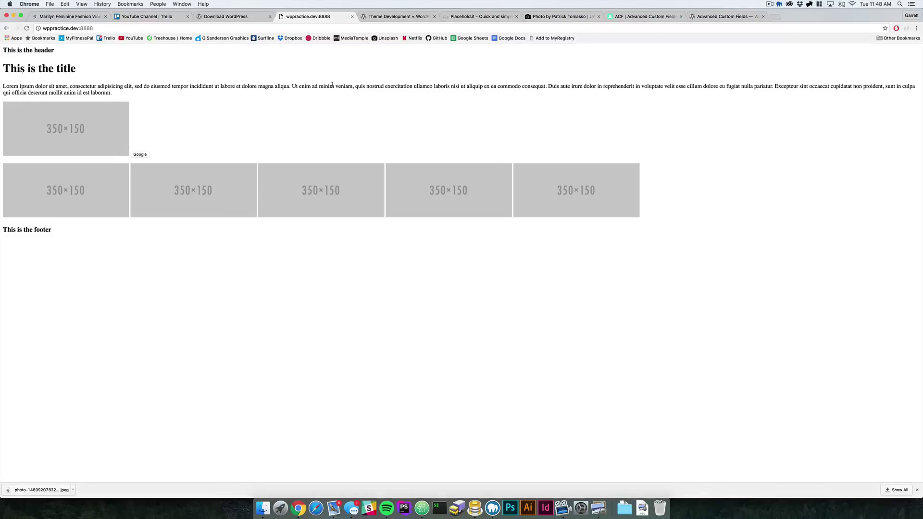
click(434, 16)
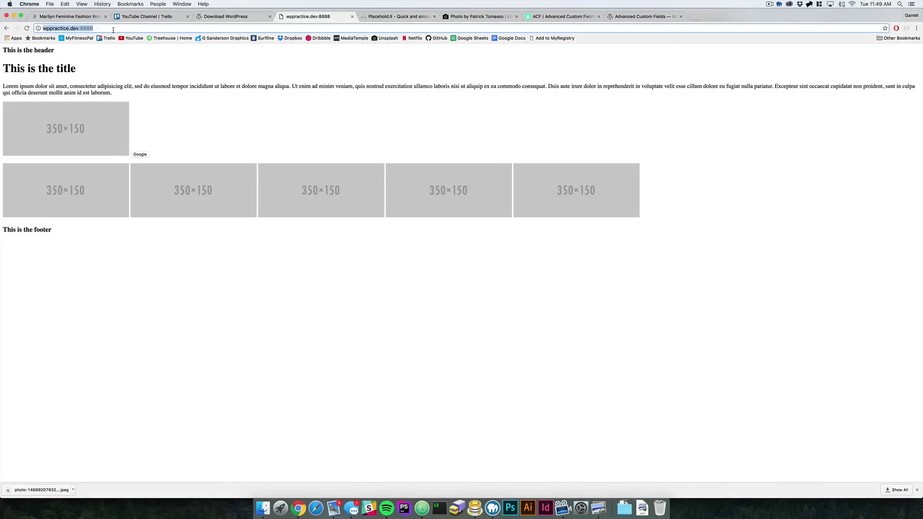
key(super+t)
text(http://wppractice.dev:8888/)
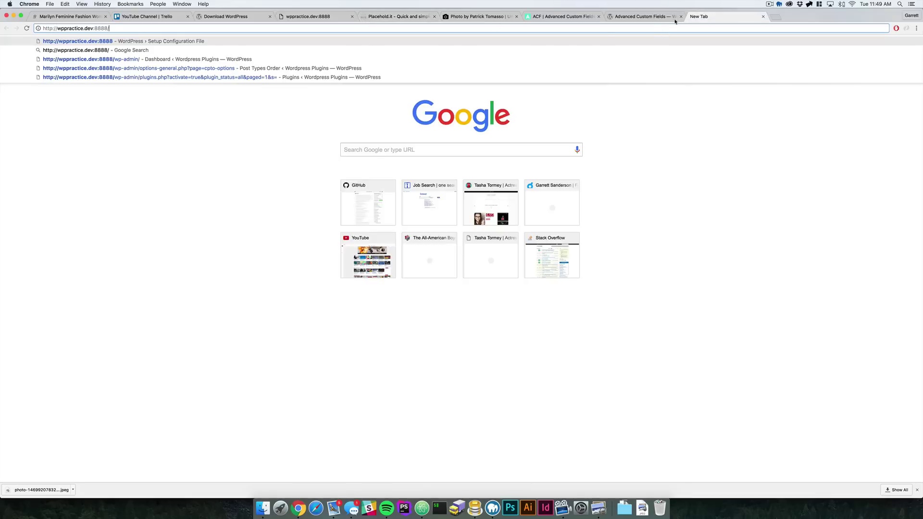
text(admin)
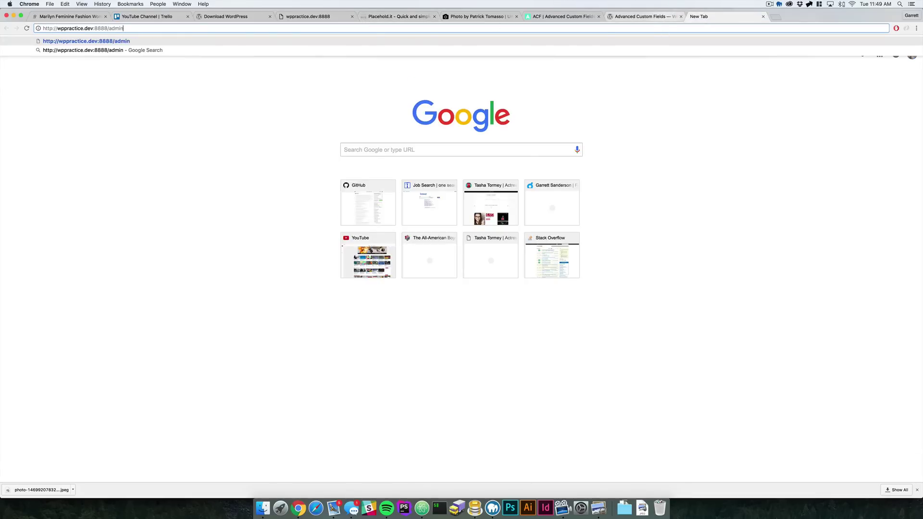
key(Return)
drag(721, 16, 399, 16)
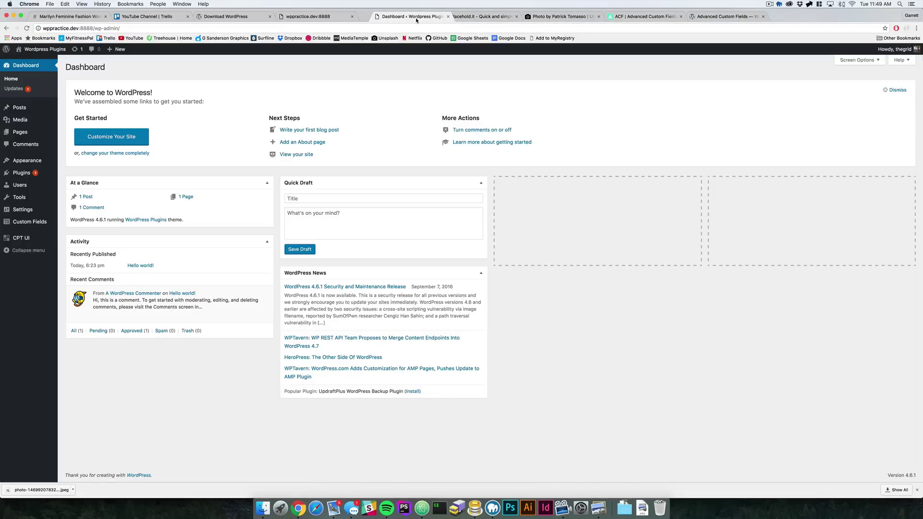
Close the Marilyn theme and Trello tabs, and open the site's list of installed plugins from the dashboard.
click(96, 17)
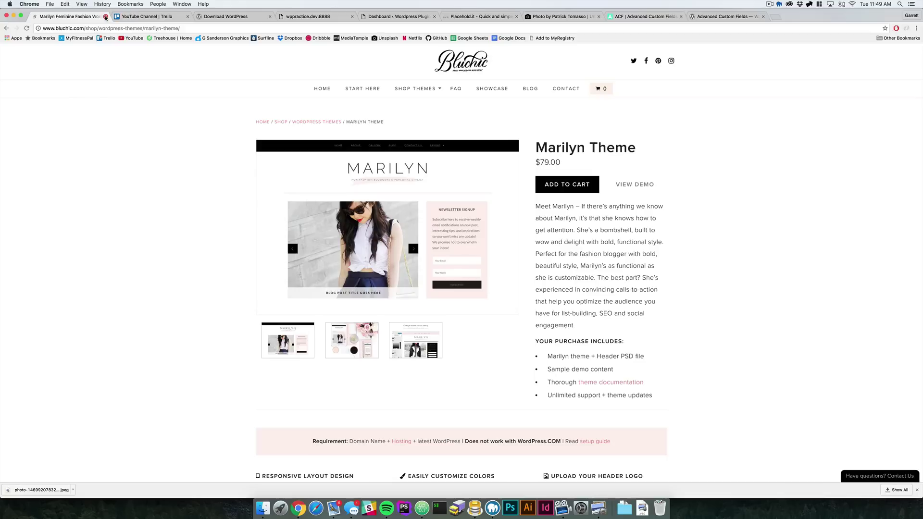
key(super+w)
click(105, 17)
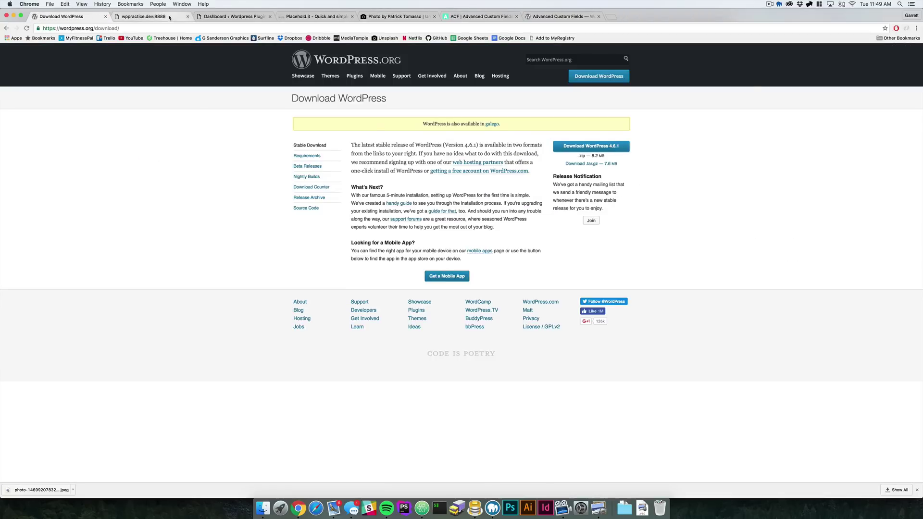
click(218, 16)
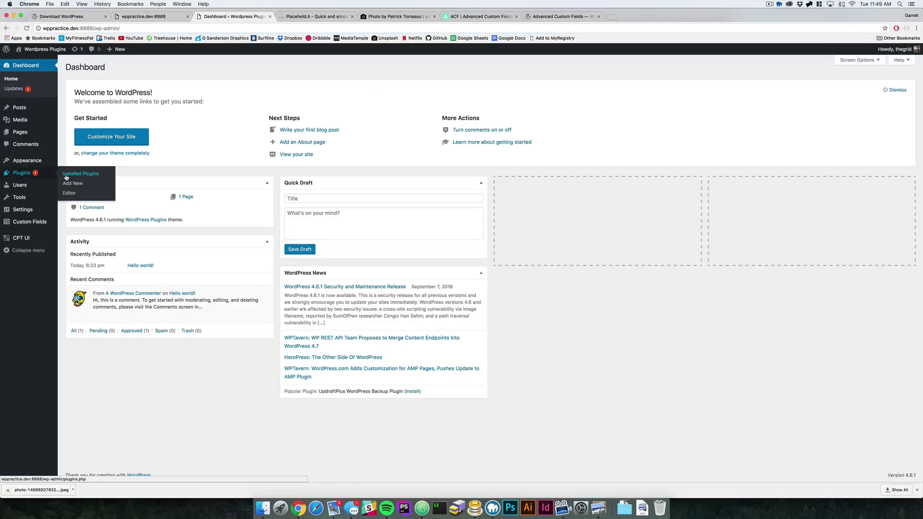
click(74, 179)
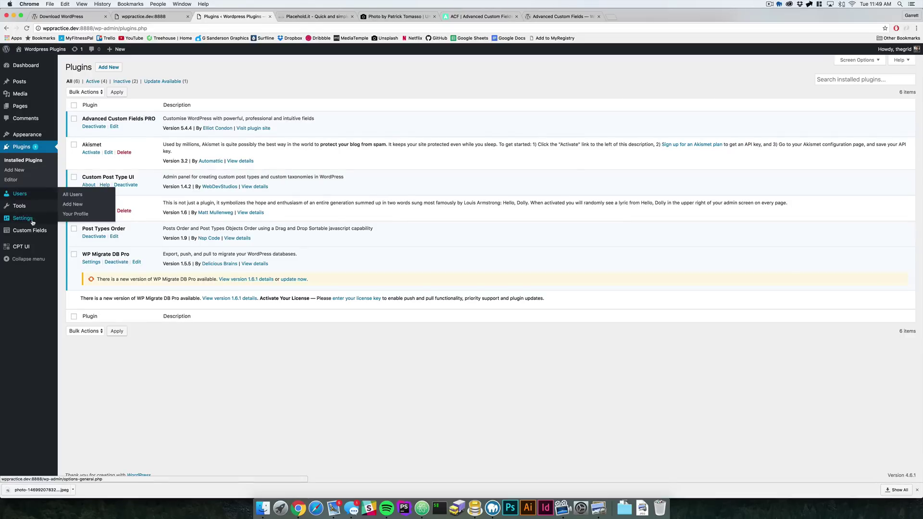
Add a new custom field group and title it "Home Page".
mouse_move(37, 232)
click(67, 232)
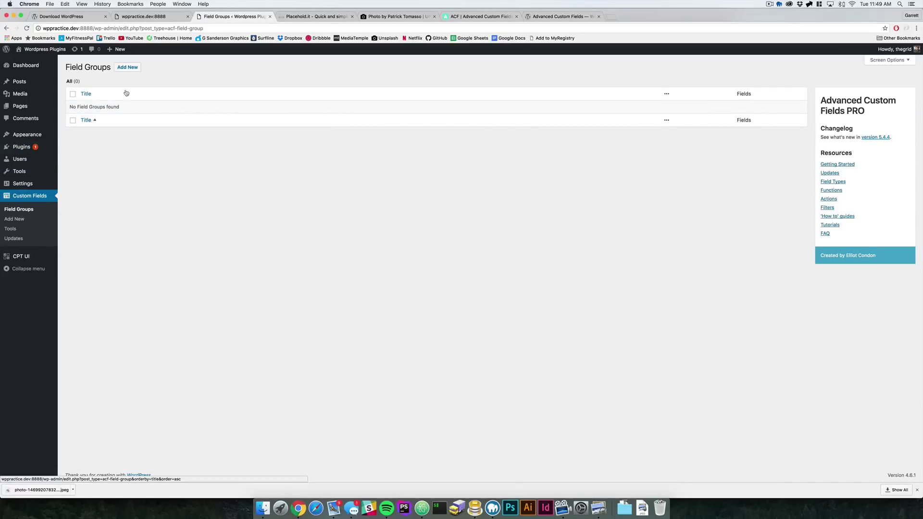
click(129, 68)
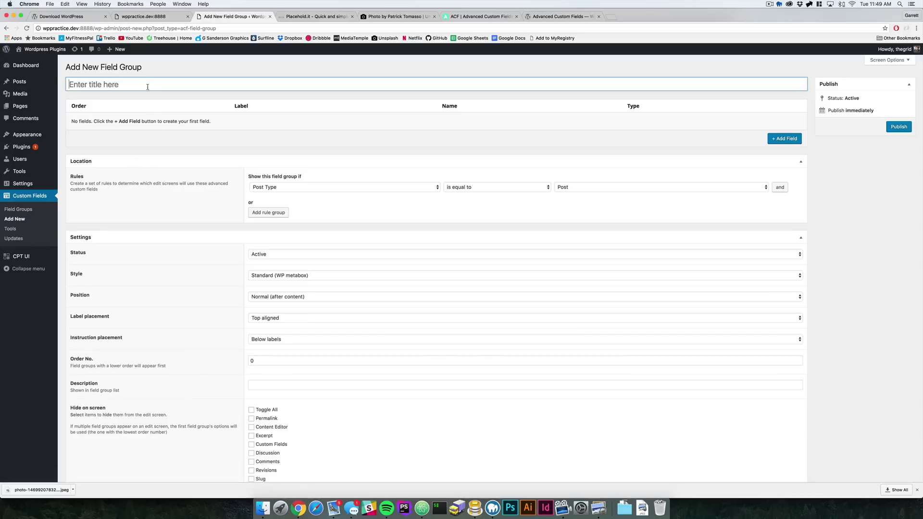
click(147, 87)
text(Home Page)
key(Tab)
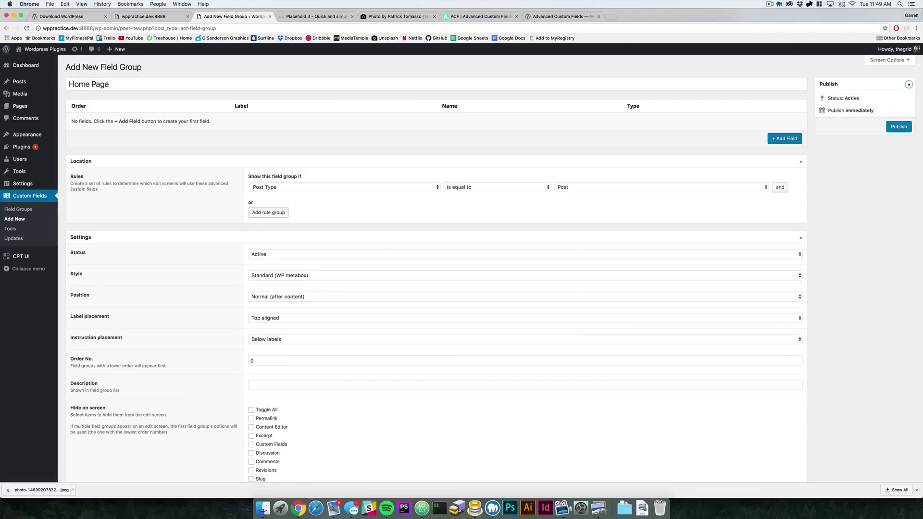
Set the field group's location rule to match by Page and look over the other rule types.
click(340, 188)
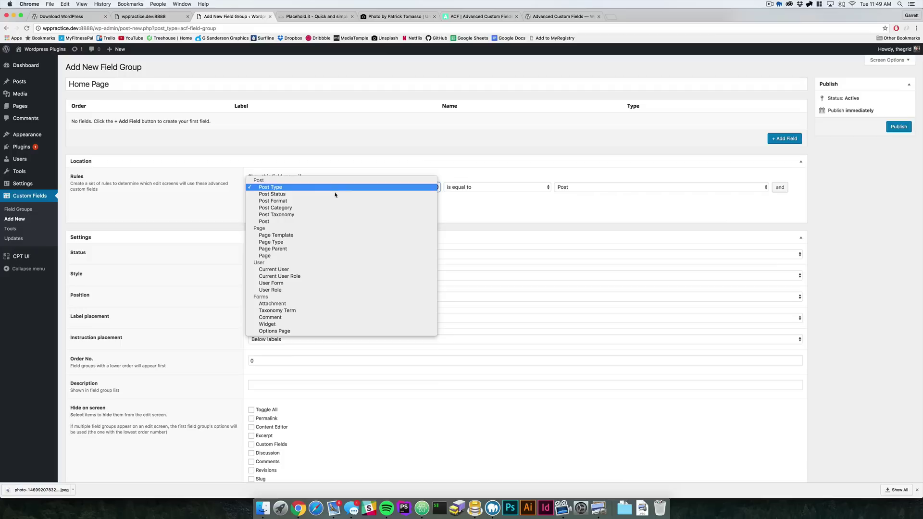
click(559, 216)
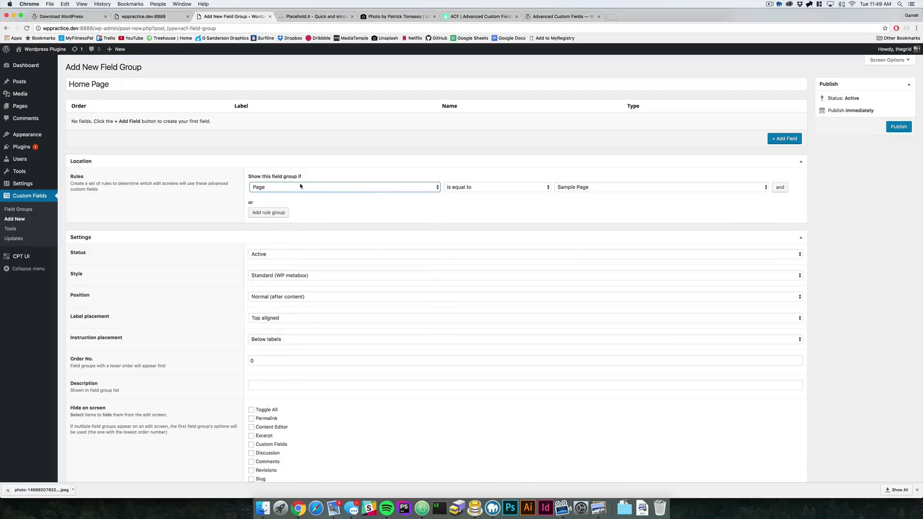
click(270, 185)
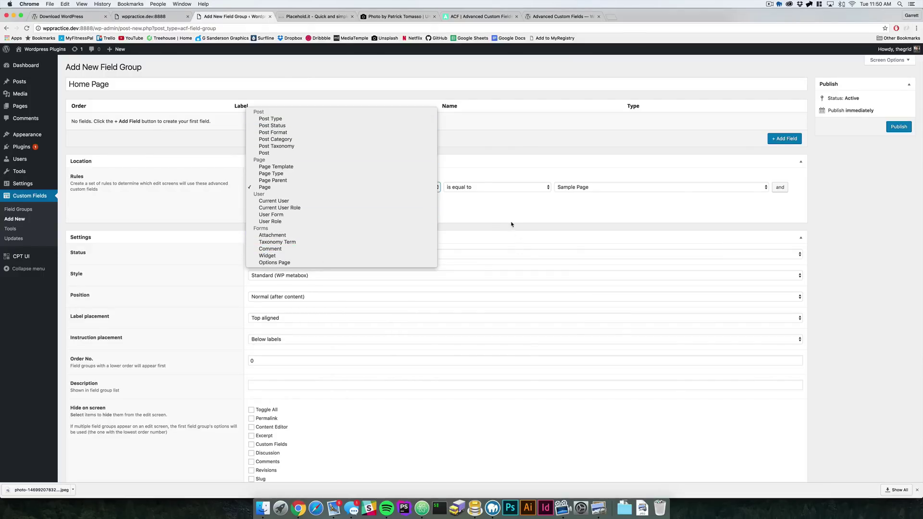
click(496, 220)
click(394, 188)
click(392, 190)
Review the location rule's comparison and page choices, and try to go to the list of all pages.
click(495, 187)
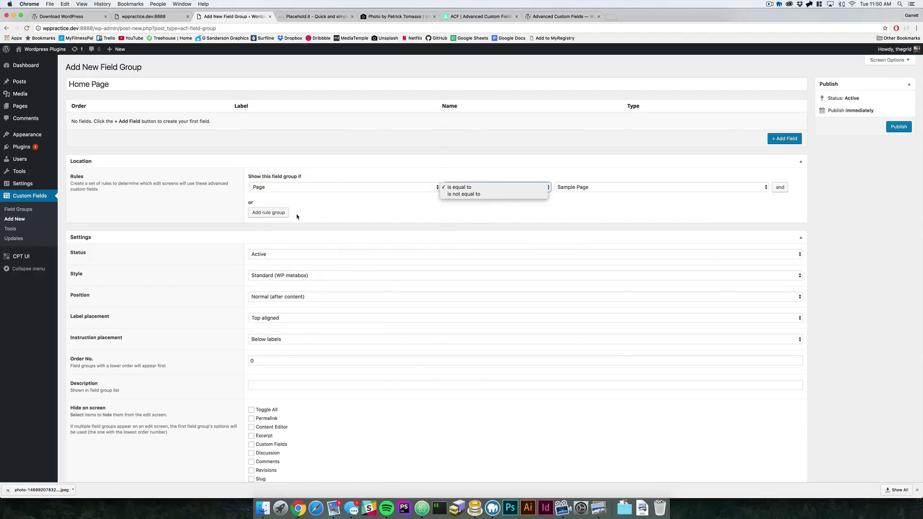
click(585, 188)
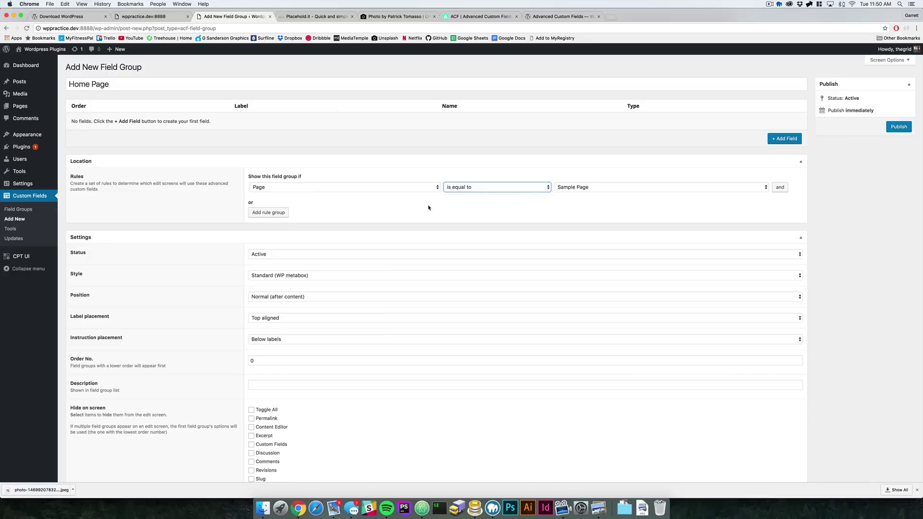
click(585, 188)
click(575, 188)
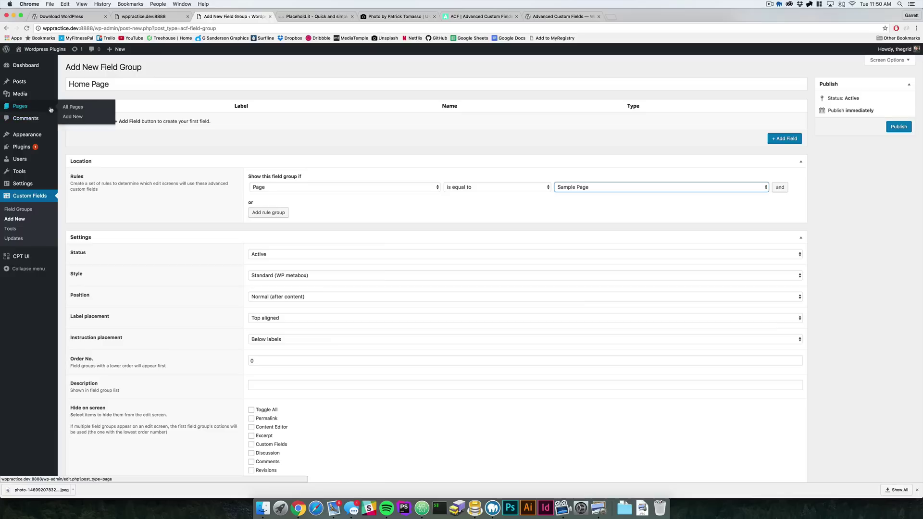
click(66, 107)
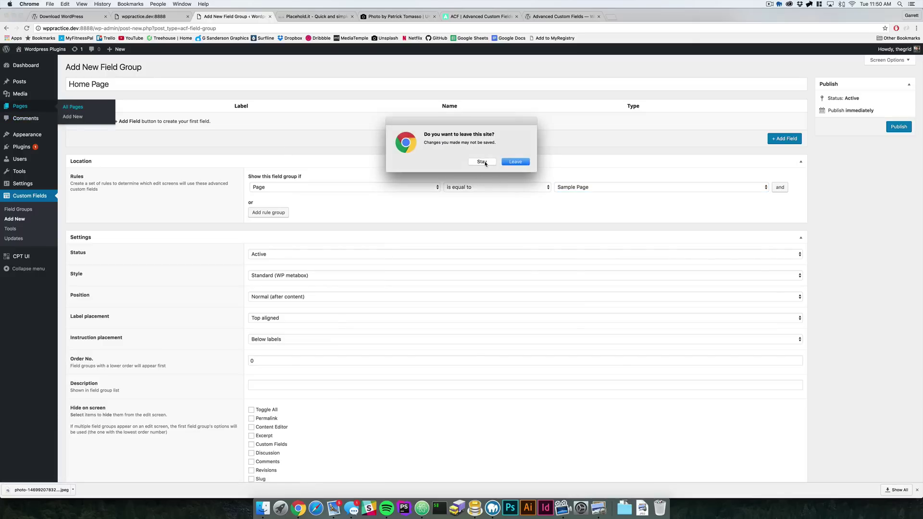
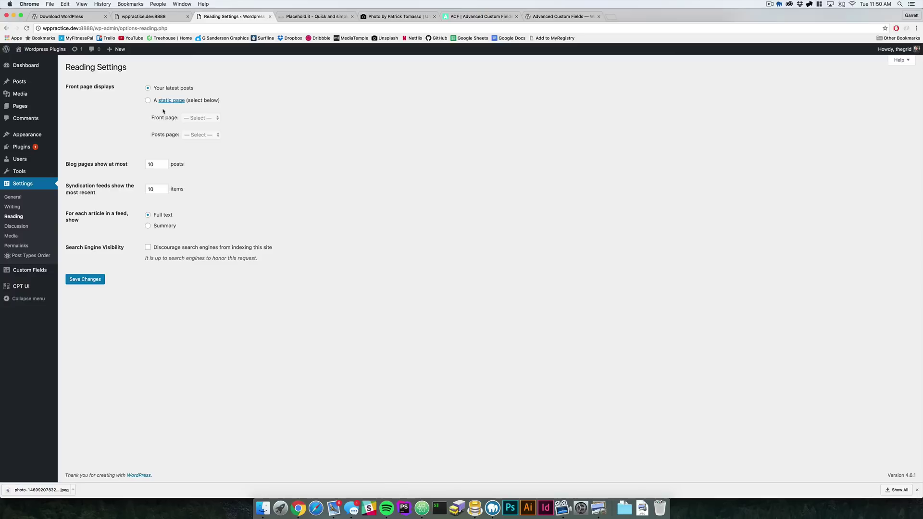
In the Reading Settings, make the front page display the static page Home and save the changes.
click(148, 100)
click(201, 118)
click(200, 125)
click(85, 281)
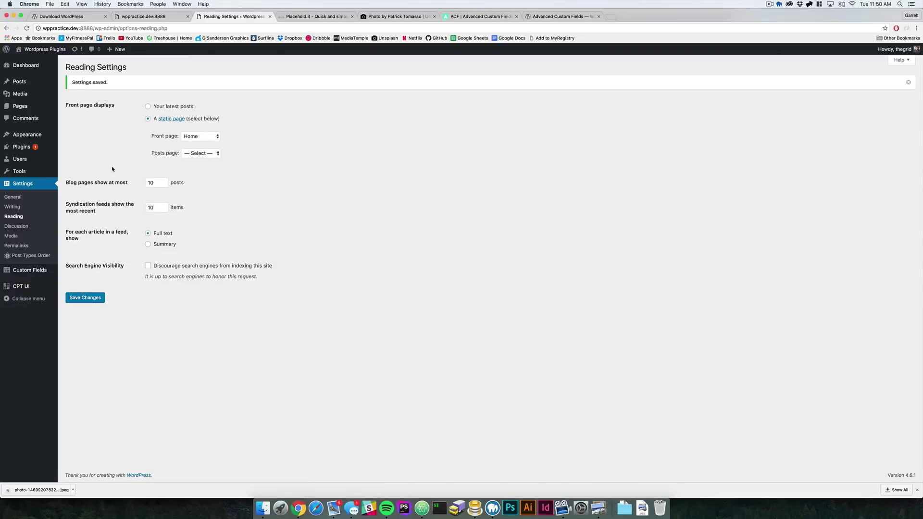
Check the Home page's Front Page label in the list of all pages and view the live site's front page.
click(77, 107)
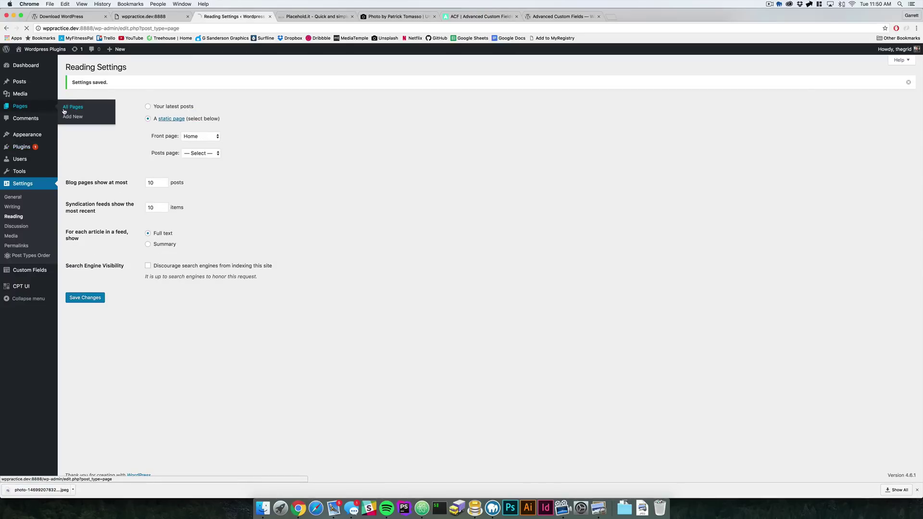
drag(104, 118, 157, 118)
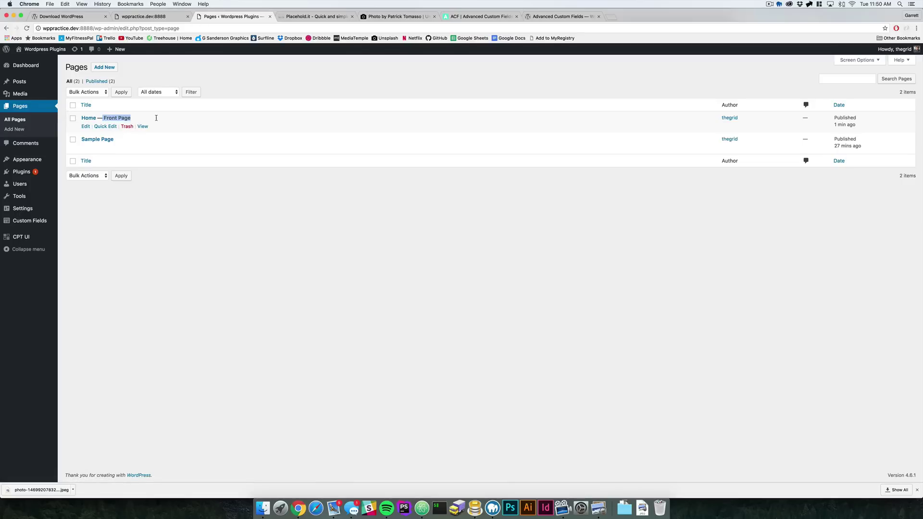
click(166, 17)
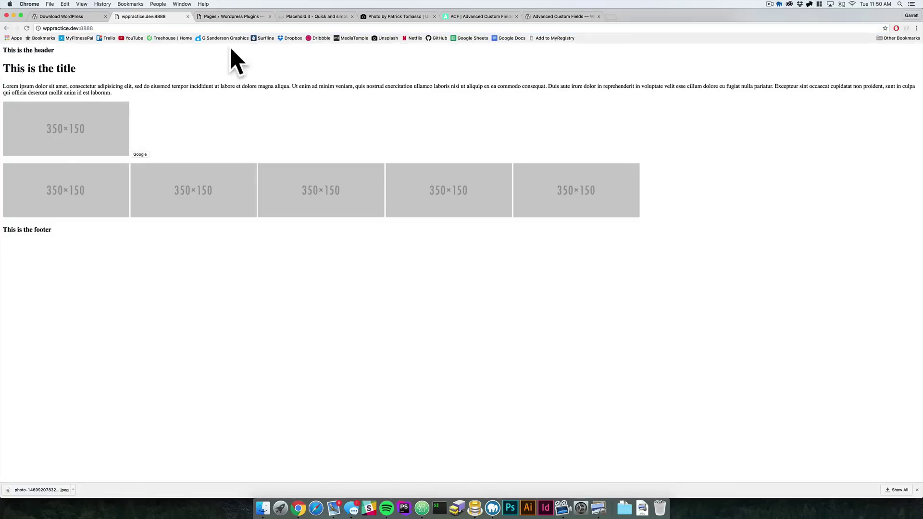
click(234, 16)
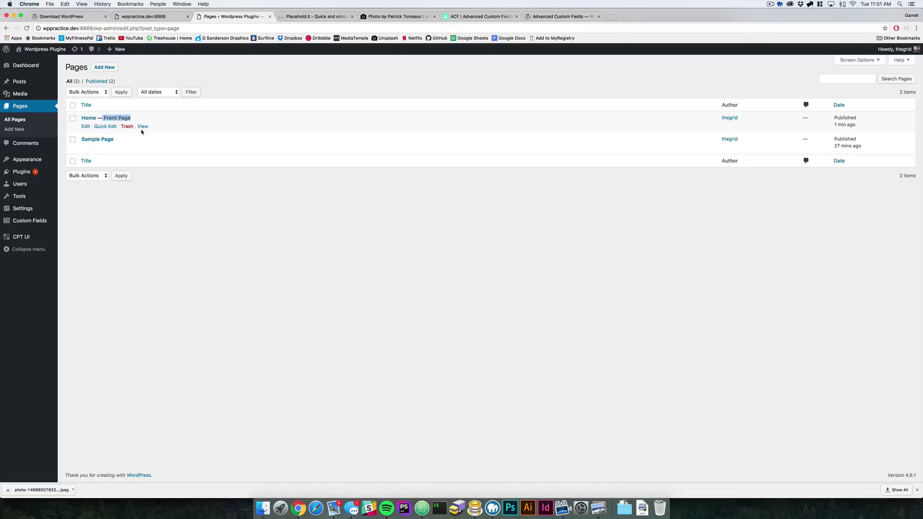
click(143, 127)
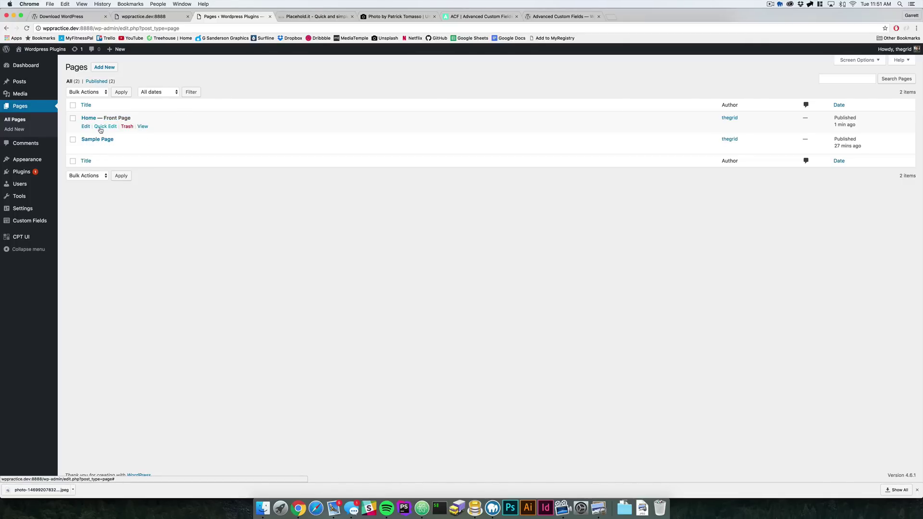
Reopen the Home Page field group and set its location rule to Page is equal to Home.
mouse_move(43, 221)
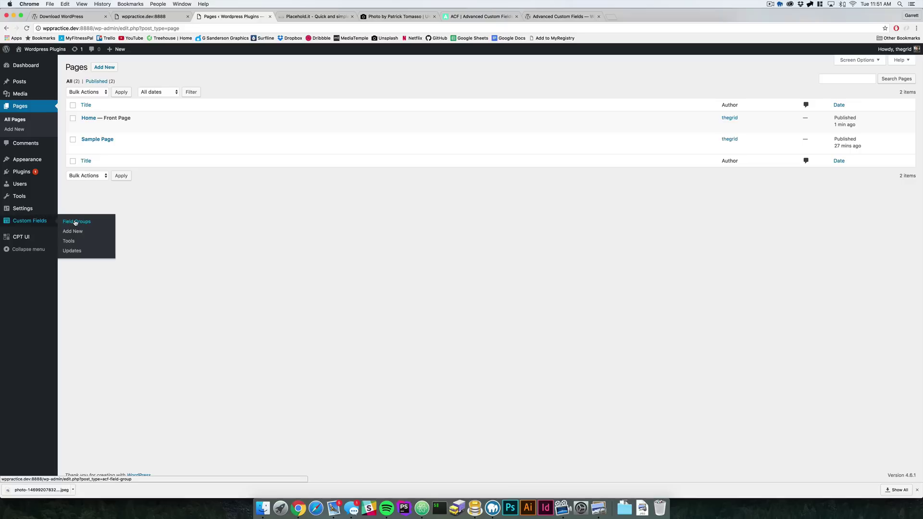
click(73, 222)
click(101, 110)
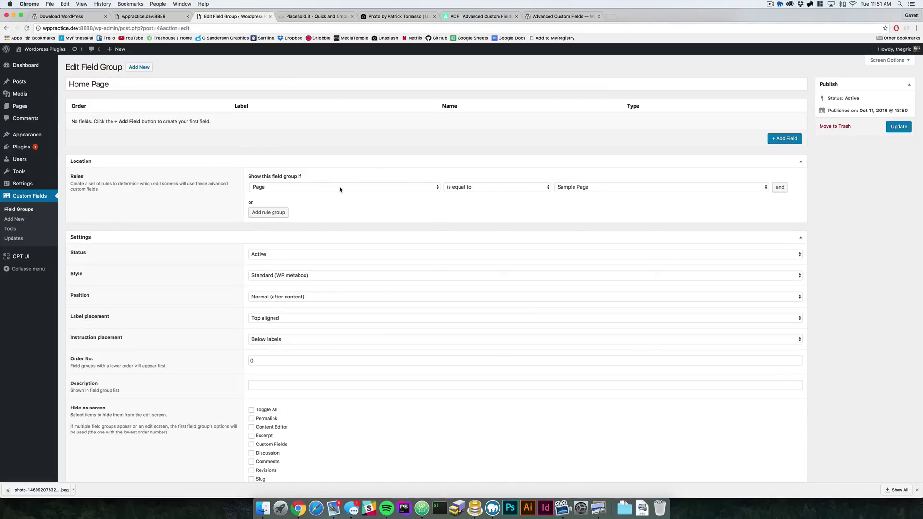
click(340, 189)
click(334, 187)
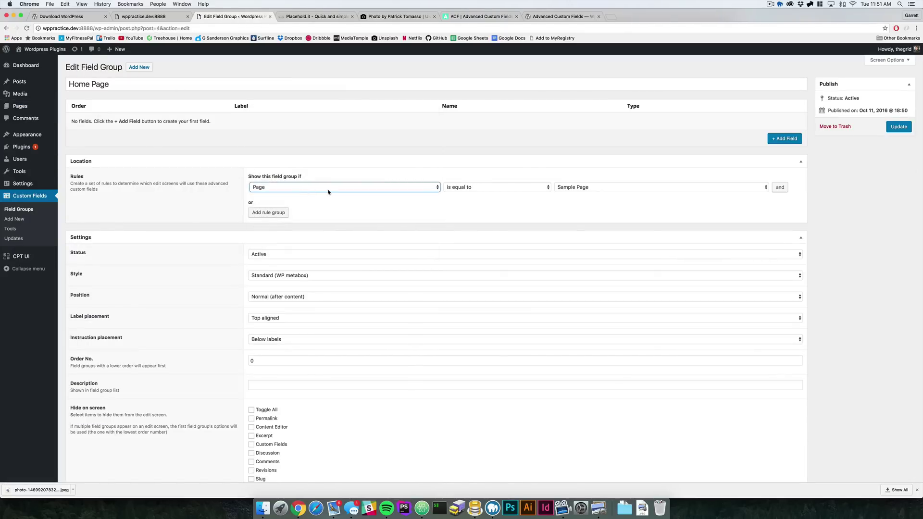
click(328, 191)
click(486, 195)
click(607, 189)
click(601, 181)
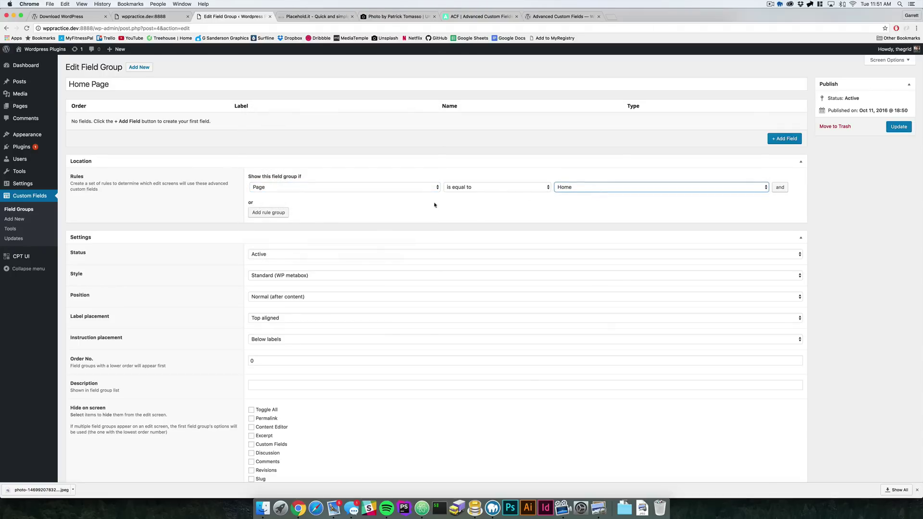
Hide every screen element except Permalink on the edit screen for this field group, and update the group.
scroll(392, 236, down, 3)
click(251, 316)
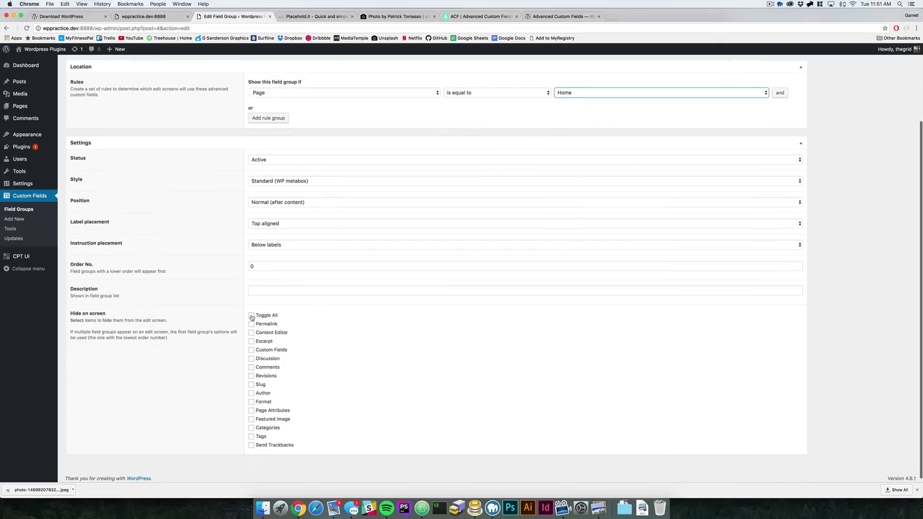
click(251, 326)
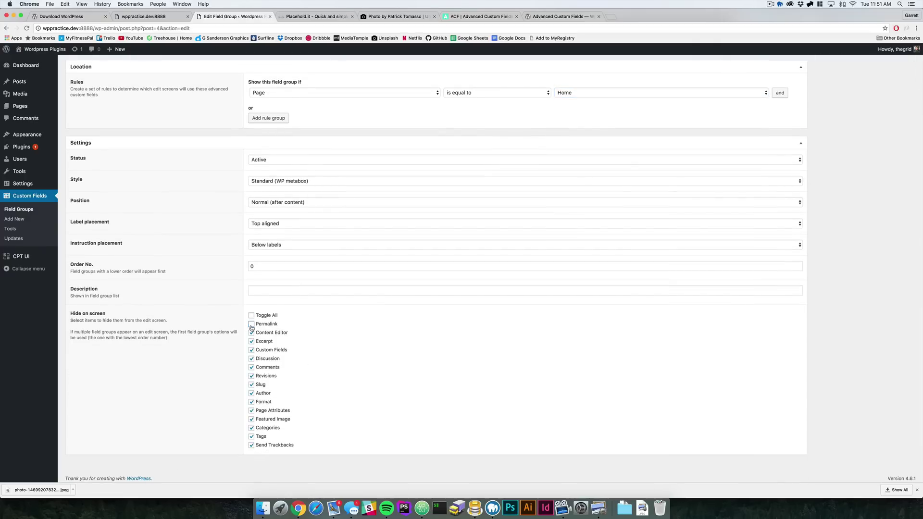
scroll(248, 389, down, 1)
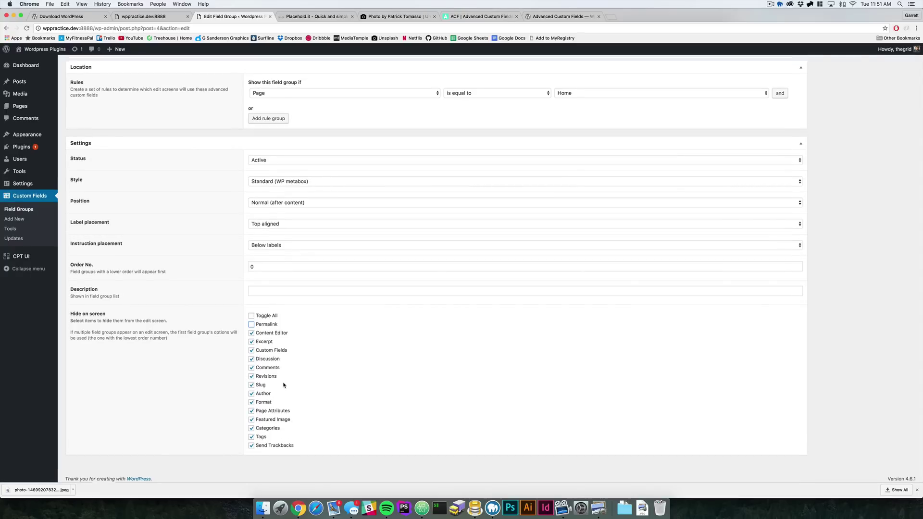
scroll(284, 383, up, 4)
click(900, 114)
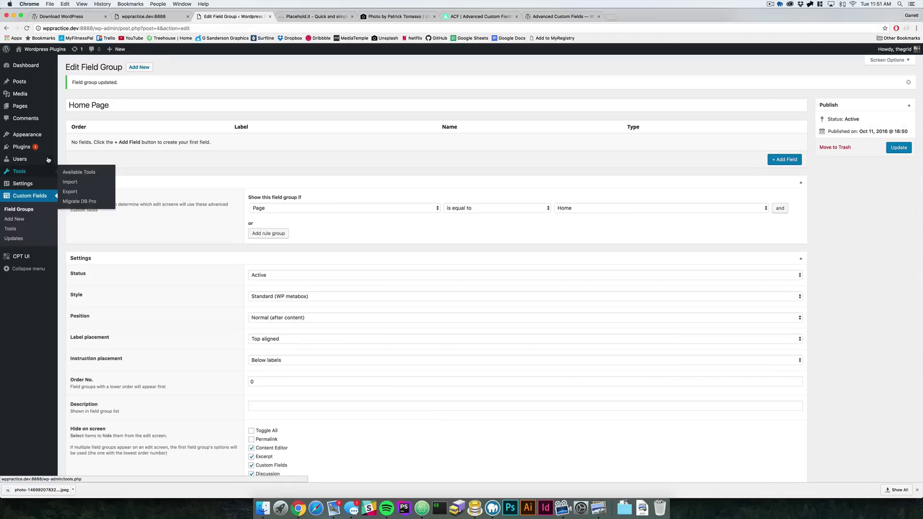
Check the Home page's edit screen for the Home Page field group box, and reopen that field group for editing.
click(72, 147)
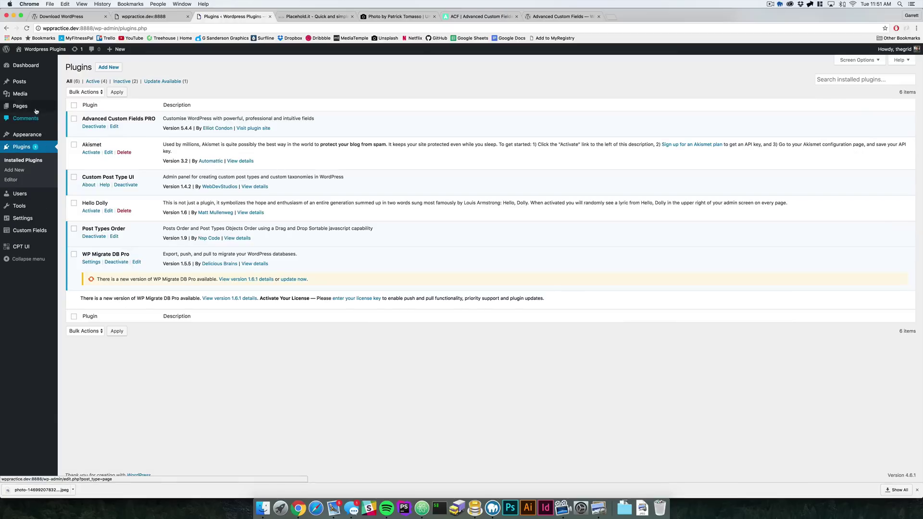
click(68, 108)
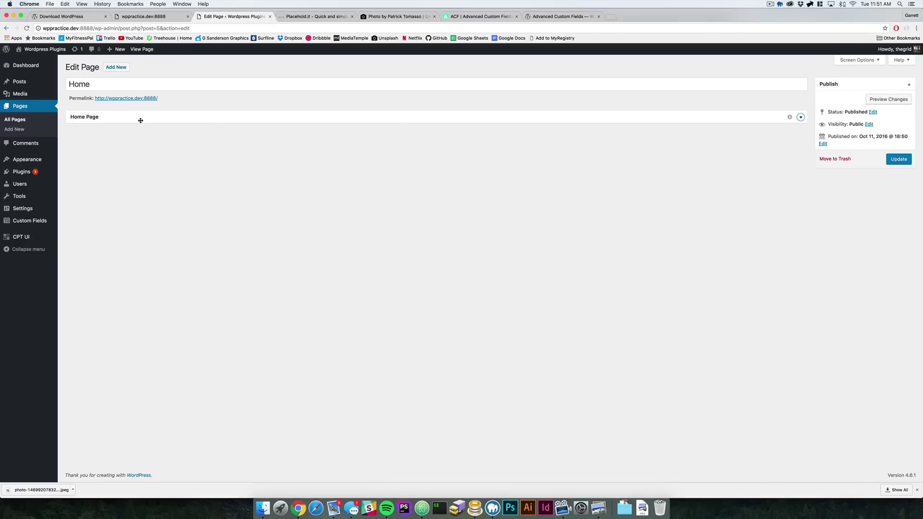
click(69, 222)
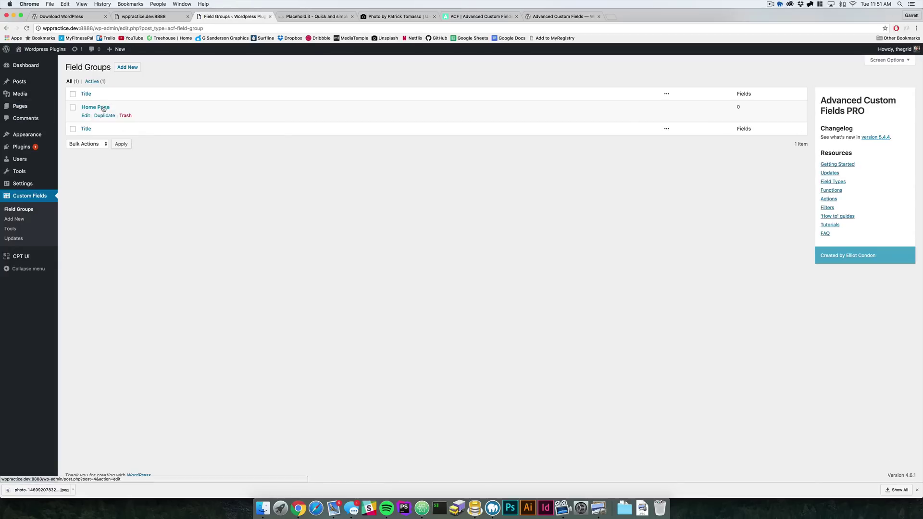
click(103, 107)
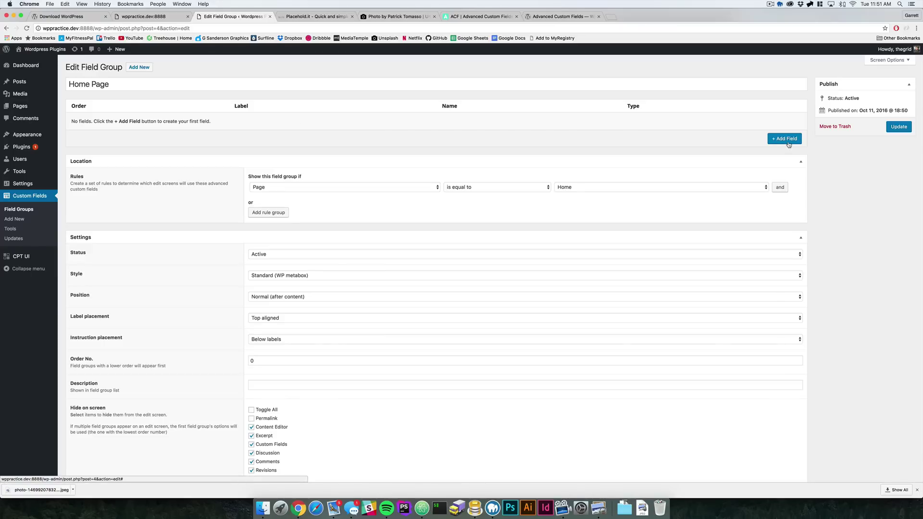
Switch to Atom and review the title, paragraph and image placeholder markup in front-page.php.
click(420, 511)
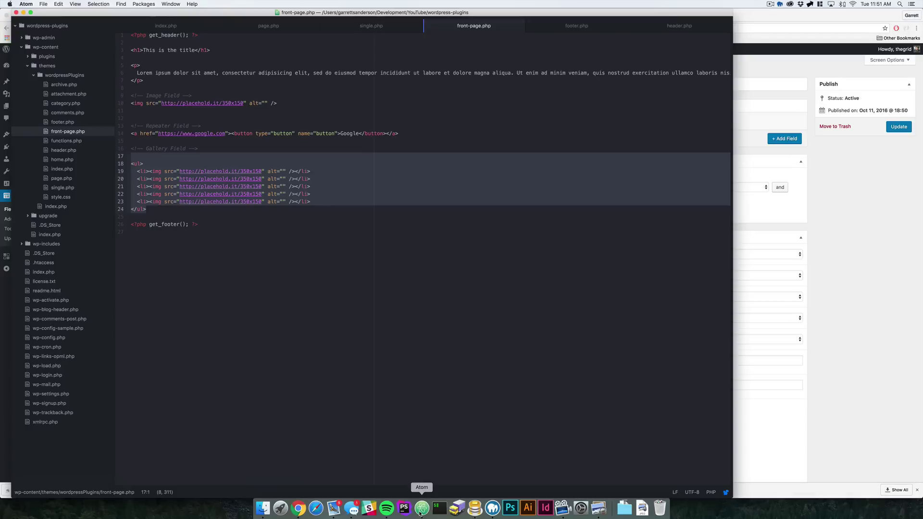
click(252, 193)
scroll(218, 66, up, 1)
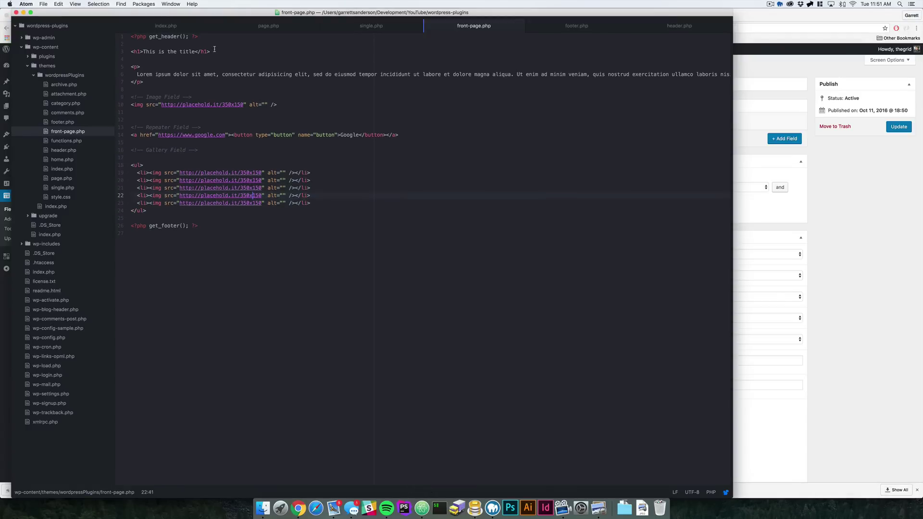
click(147, 82)
drag(147, 82, 124, 71)
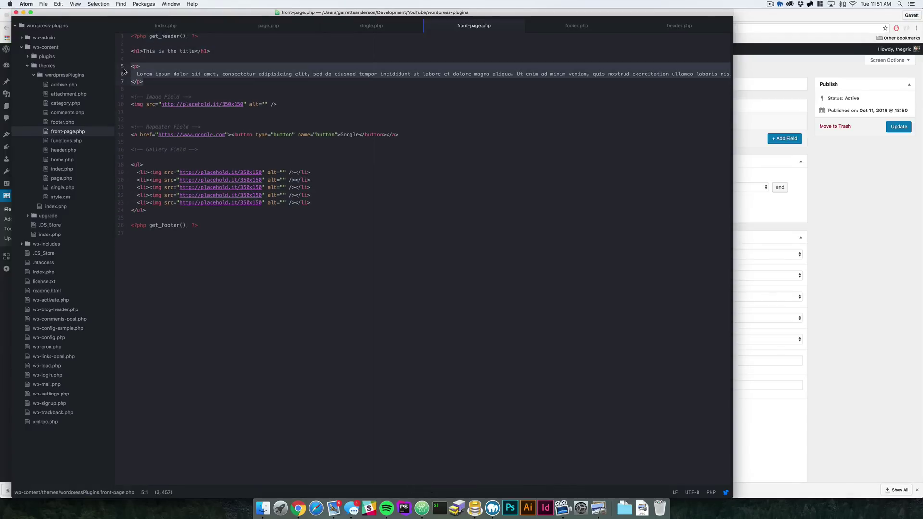
click(265, 102)
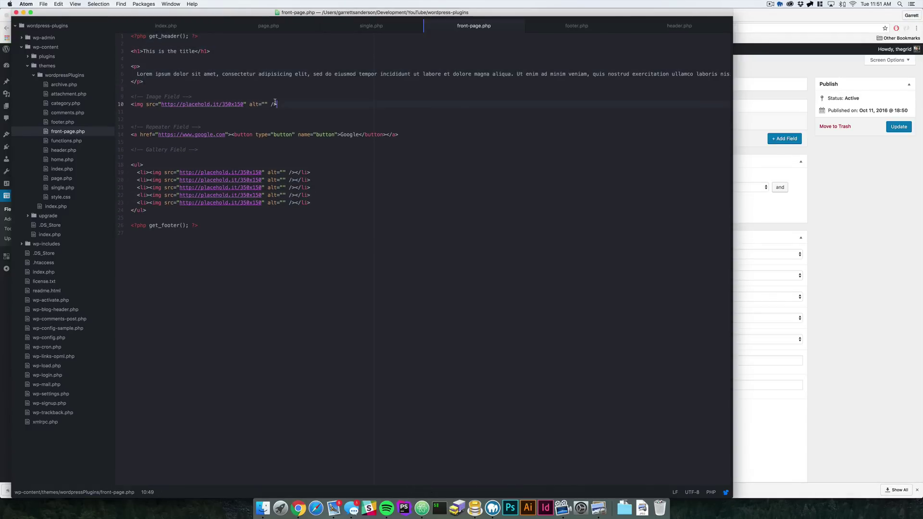
Return to Chrome and add a first field labelled Home Page Title to the Home Page field group.
click(761, 141)
click(784, 138)
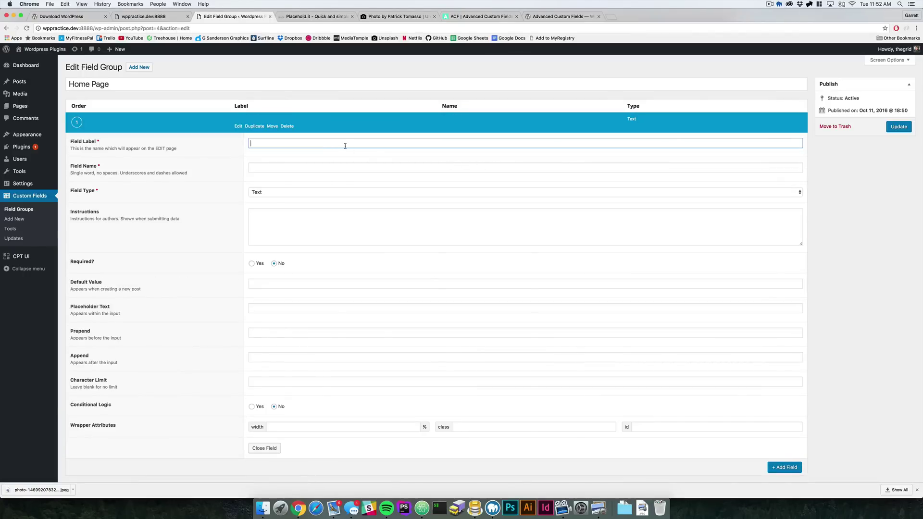
text(Home Page Title)
key(Tab)
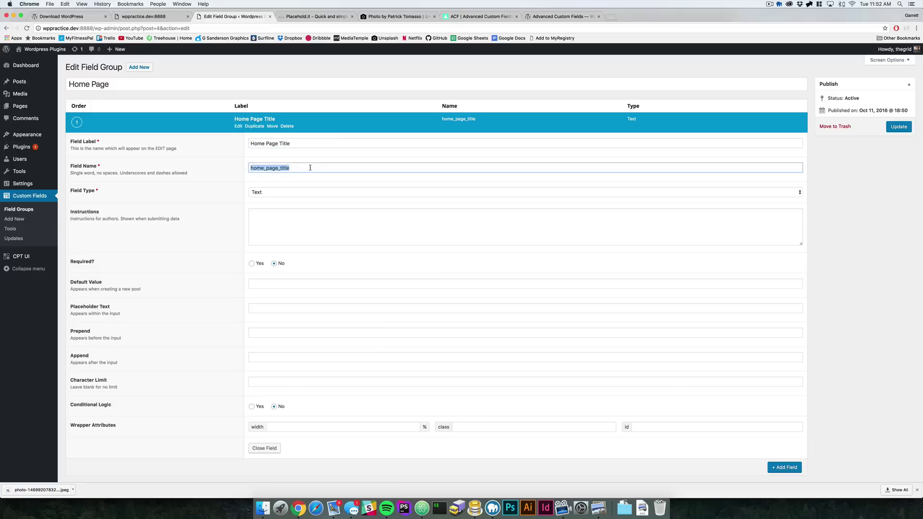
click(299, 143)
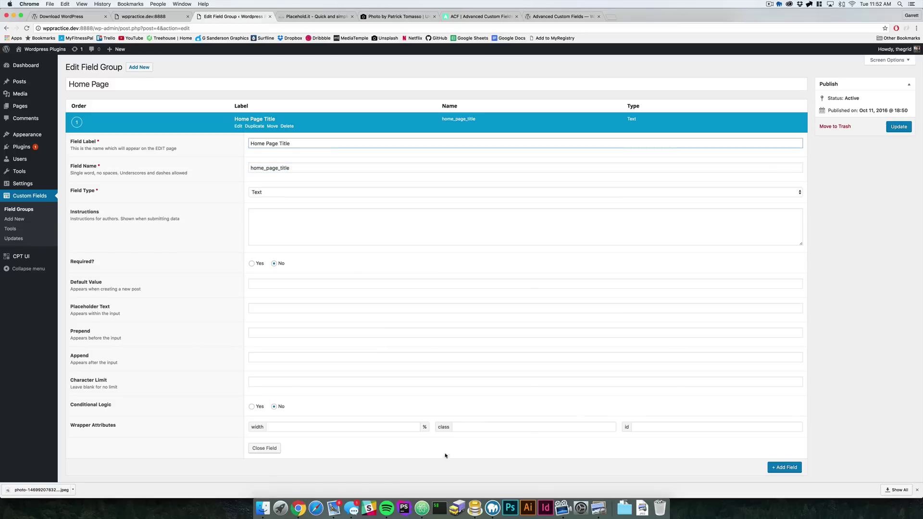
In Atom, insert an h1 containing <?php the_title();?> above the static title heading in front-page.php and save the file.
click(422, 508)
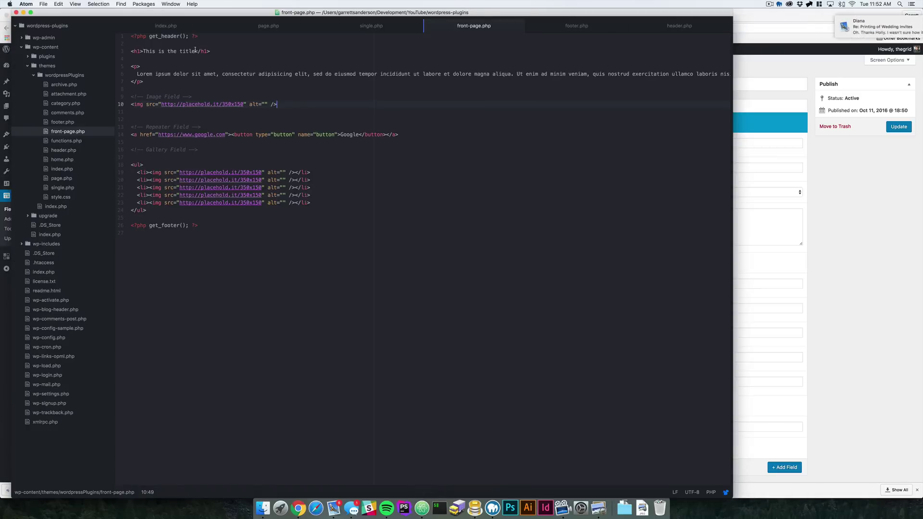
click(145, 43)
key(Return)
text(h1)
key(Tab)
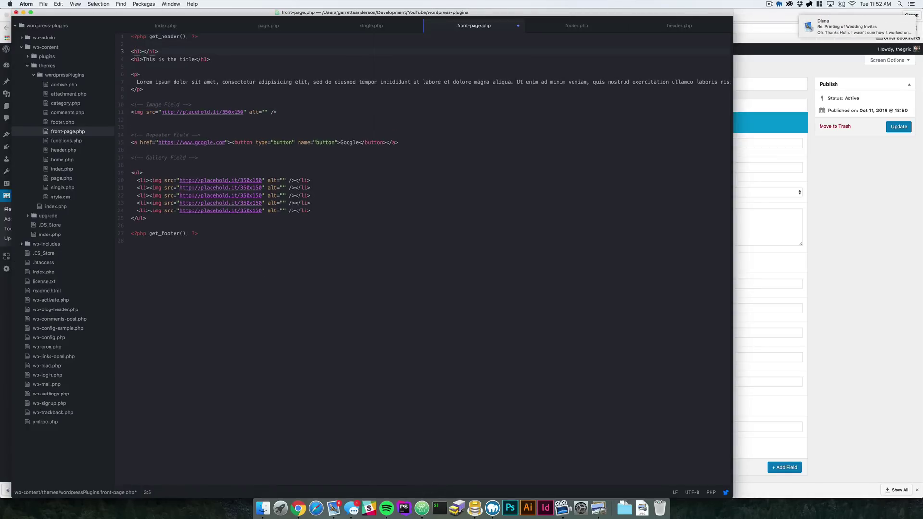
text(<?php the_ti)
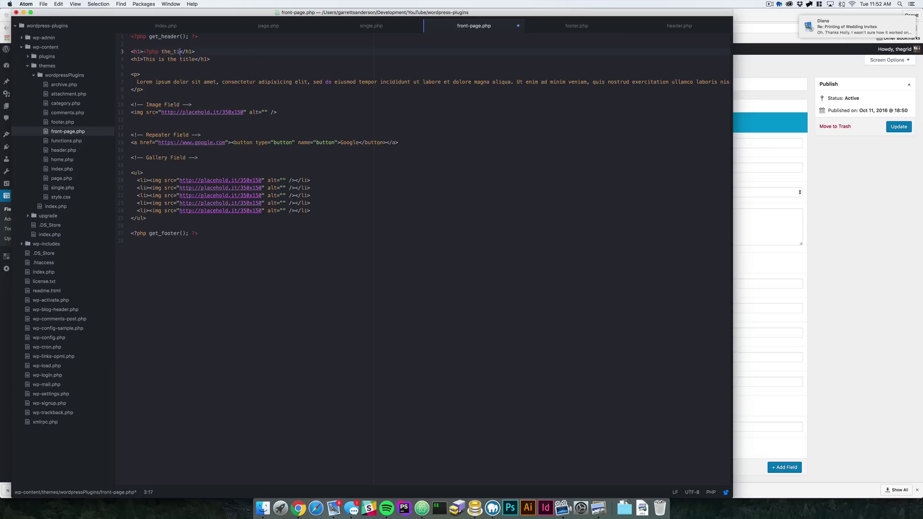
text(tle();?>)
key(super+s)
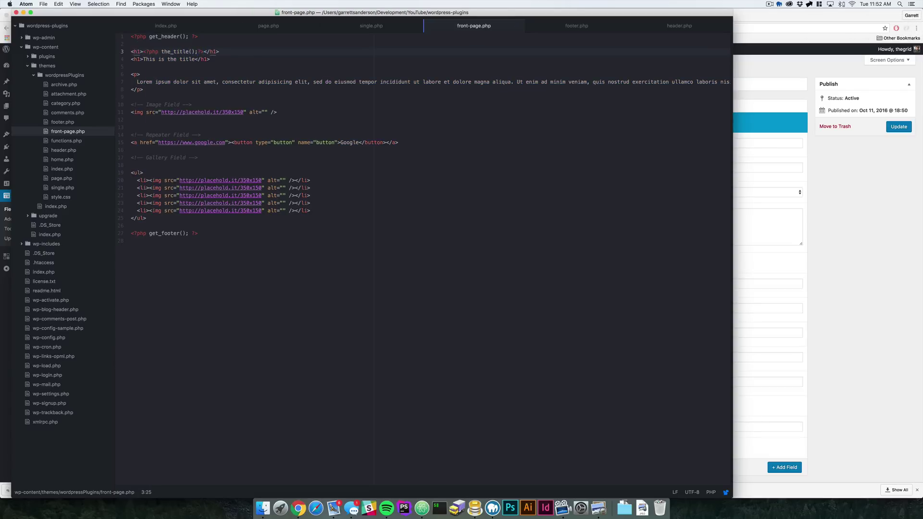
Reload the live front page in Chrome to compare its two headings, and review the static title line in front-page.php.
key(super+Tab)
key(super+alt+Left)
key(super+r)
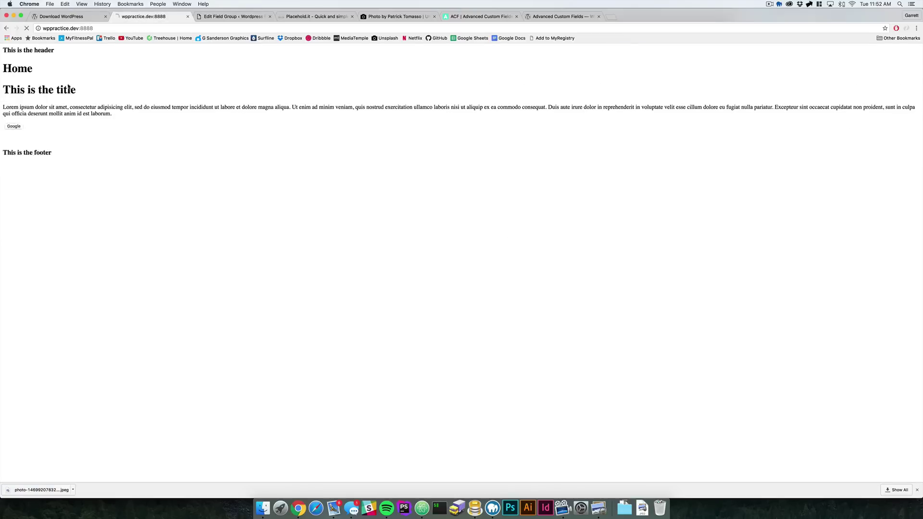
key(super+alt+Right)
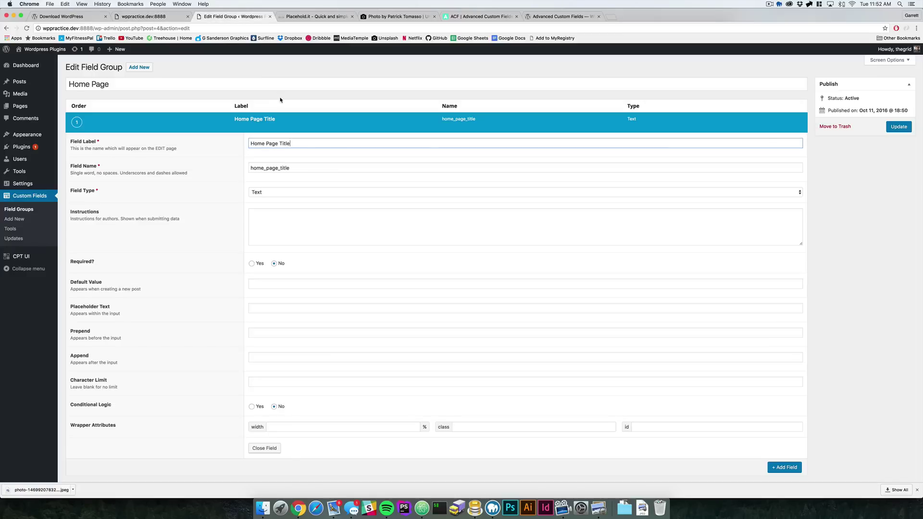
key(super+Tab)
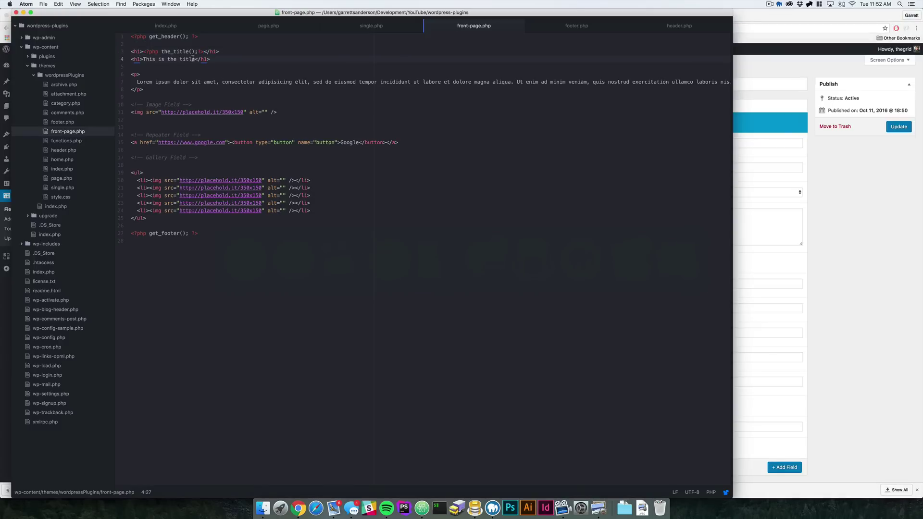
drag(194, 58, 144, 60)
key(Right)
key(super+Tab)
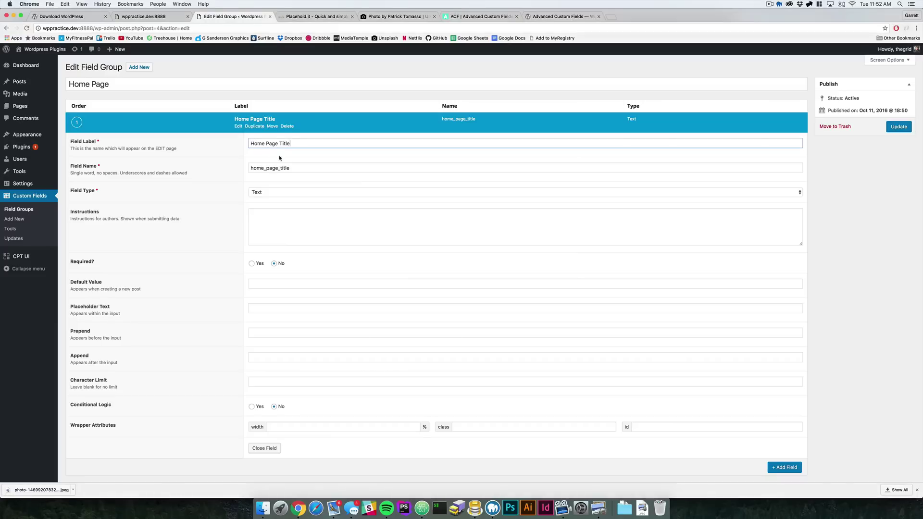
Change the first field's label to Home Page Header Text and its field name to home_page_header_text.
drag(292, 143, 211, 143)
text(Home Page Header Tex)
key(Tab)
text(ho)
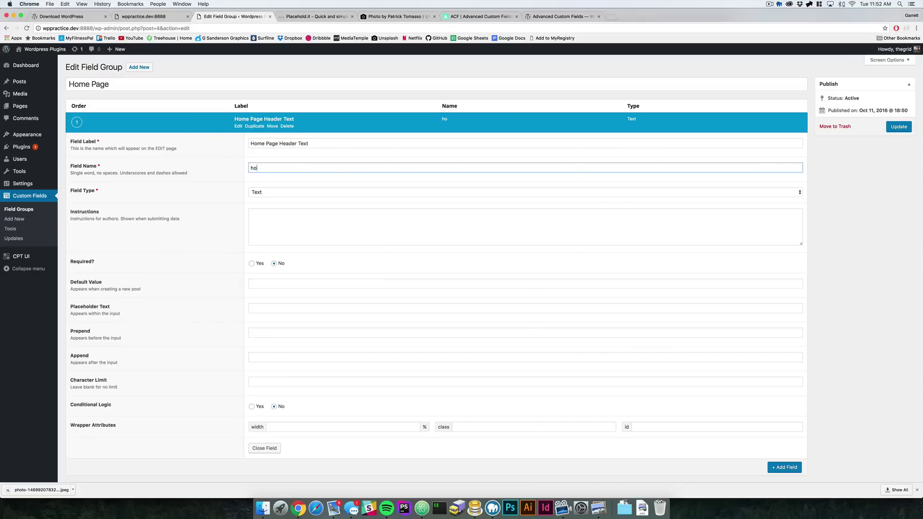
text(me+_page_header_text)
click(312, 146)
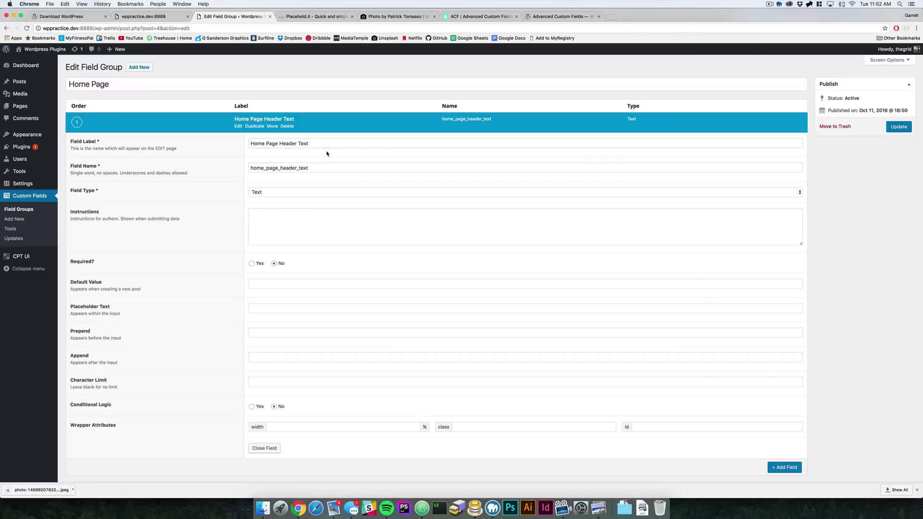
click(321, 152)
click(337, 167)
drag(337, 168, 229, 169)
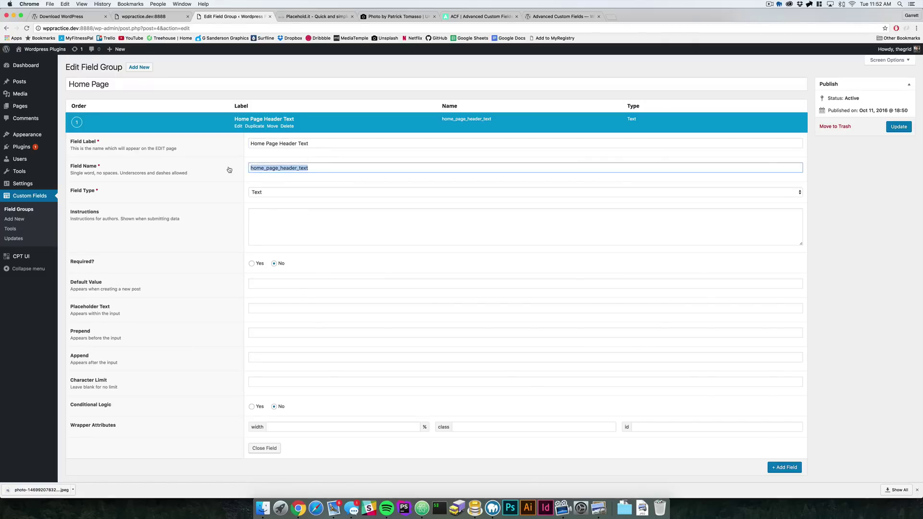
drag(266, 144, 240, 169)
click(321, 142)
Keep the header field's type as Text, add the instructions "Write the header text for the home page.", make it required and close it.
click(284, 191)
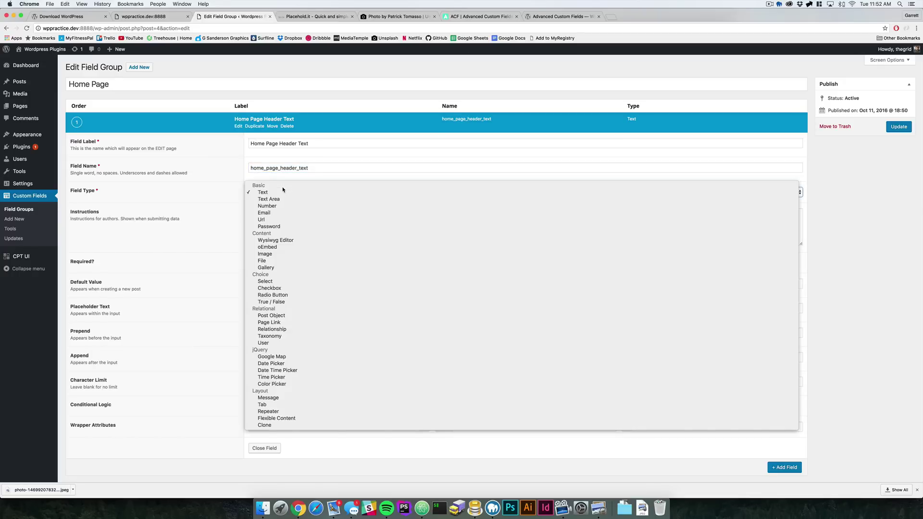
click(271, 194)
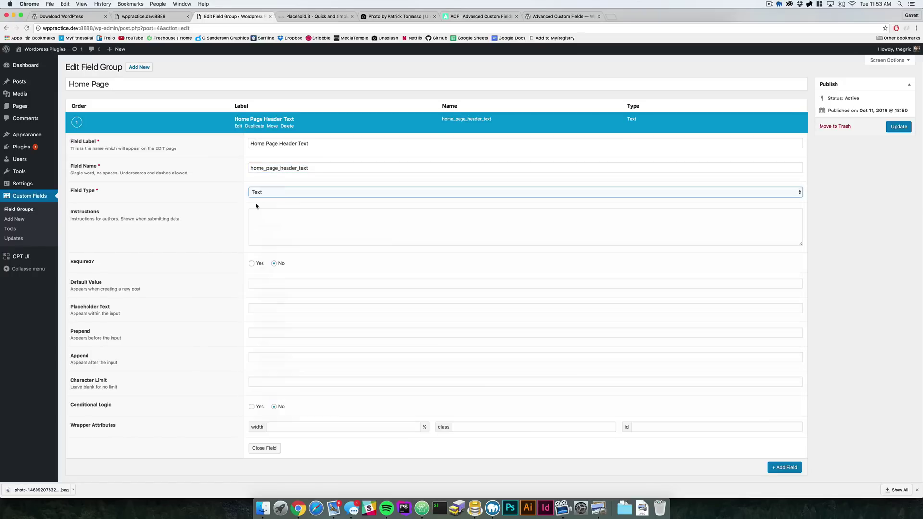
click(283, 212)
text(Wr)
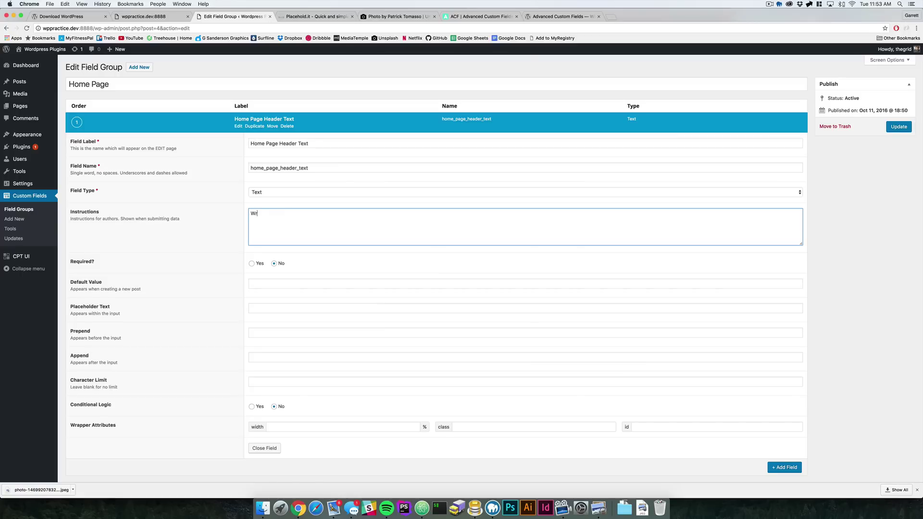
text(ite the header text for the home page.)
click(252, 264)
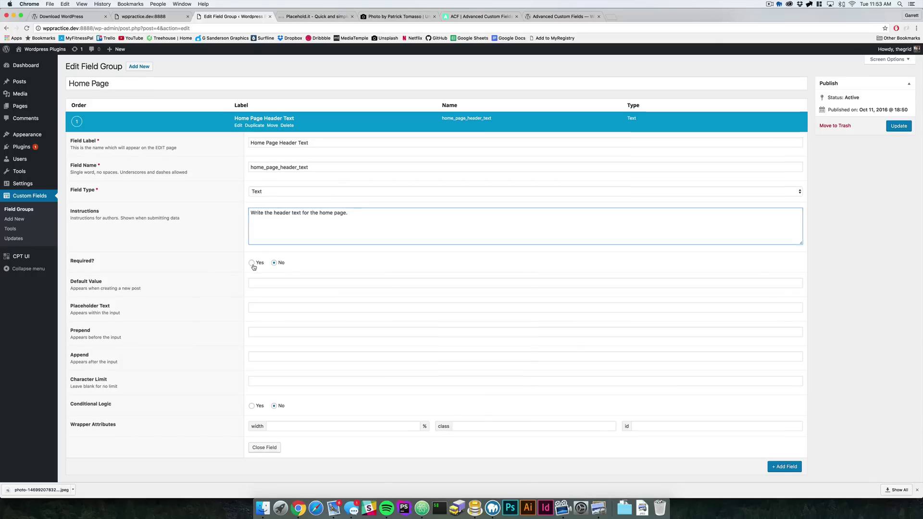
scroll(217, 313, down, 2)
click(265, 415)
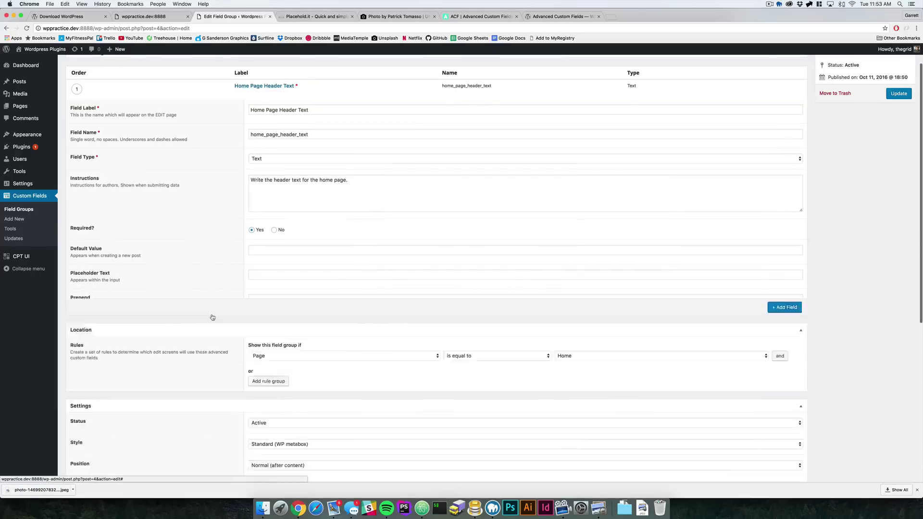
Add a second field labelled Home Page Header Description with the name home_page_header_description, for the paragraph in front-page.php.
scroll(673, 193, up, 2)
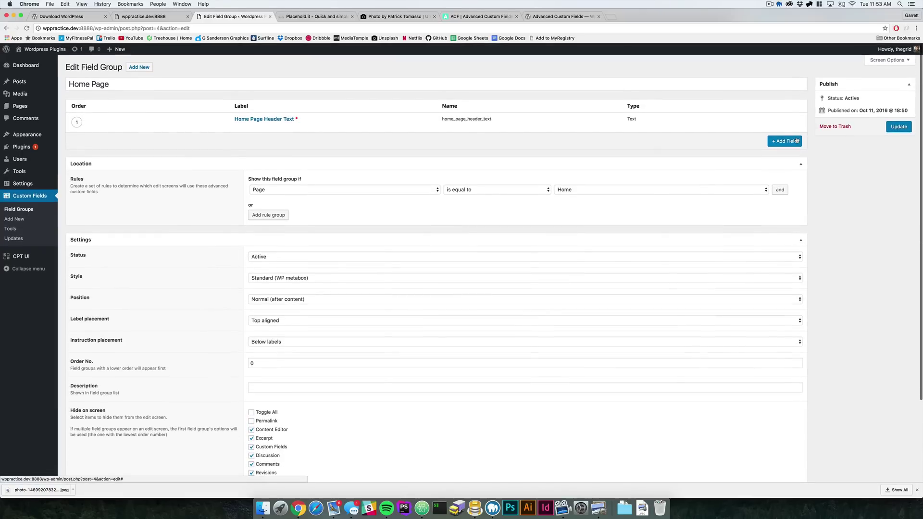
click(795, 141)
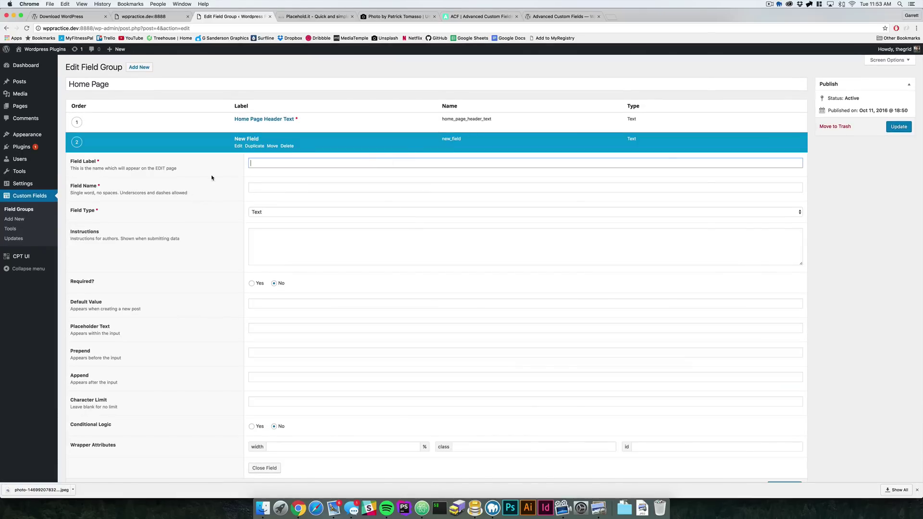
key(super+Tab)
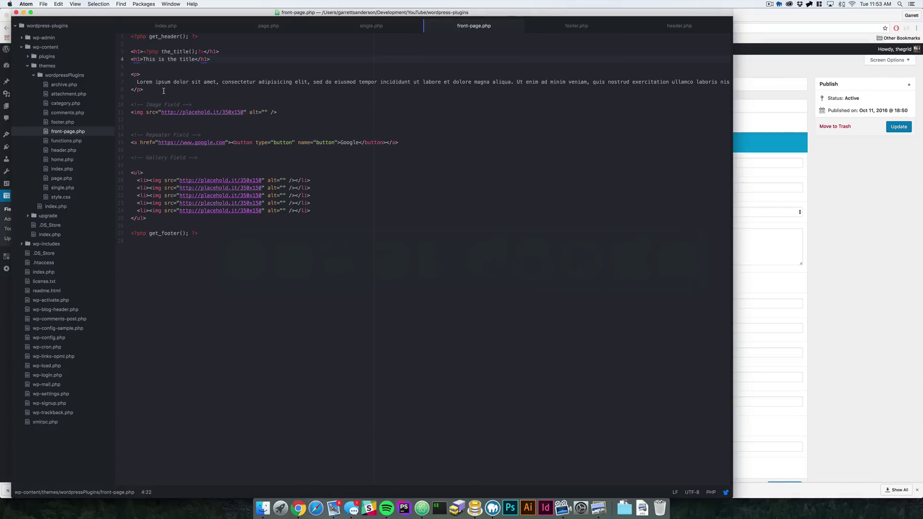
drag(163, 91, 146, 85)
click(174, 89)
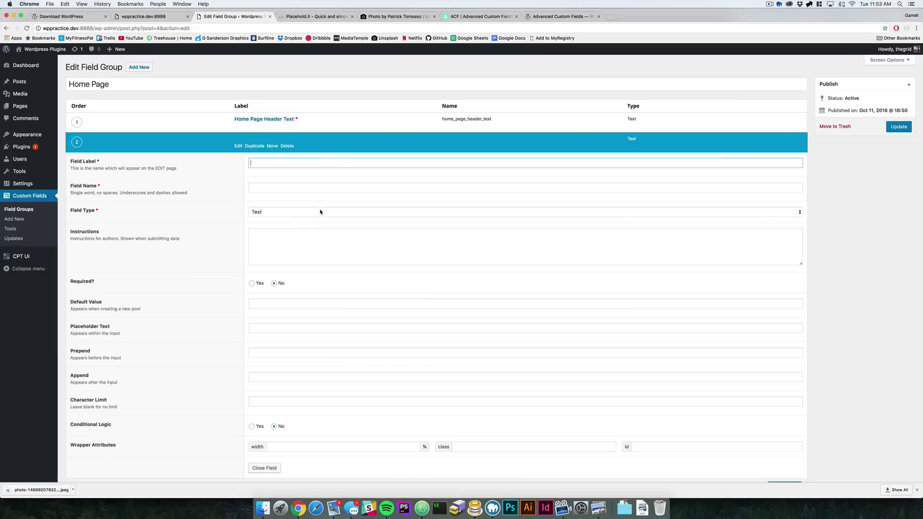
key(super+Tab)
text(ome Page Header Descri)
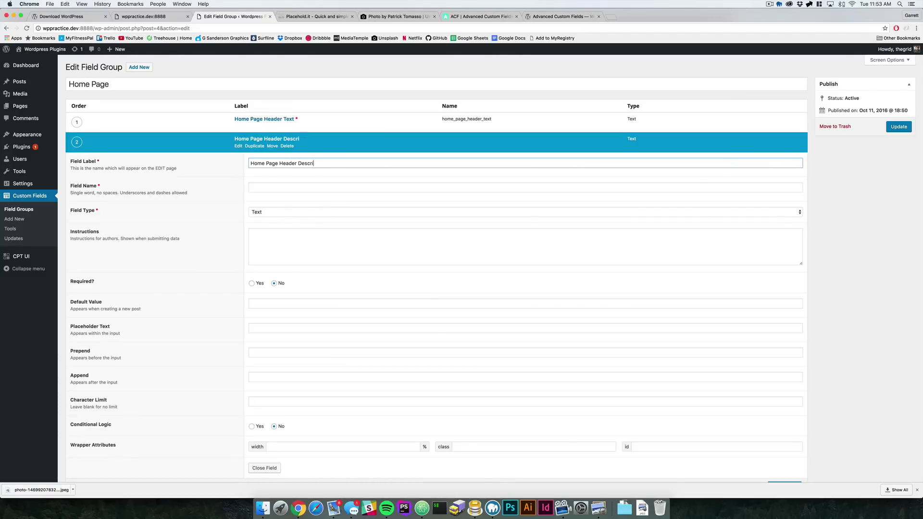
text(ption)
key(Tab)
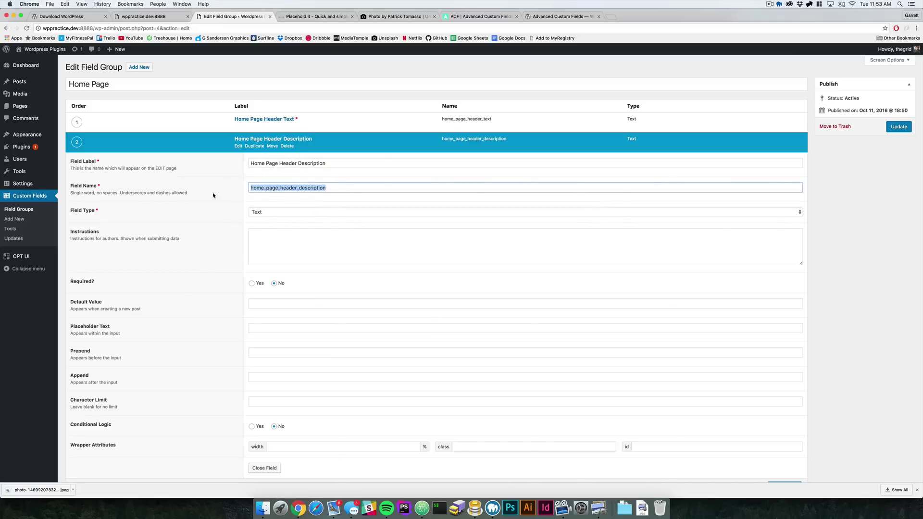
Set the Home Page Header Description field's type to Text Area.
click(297, 211)
click(262, 214)
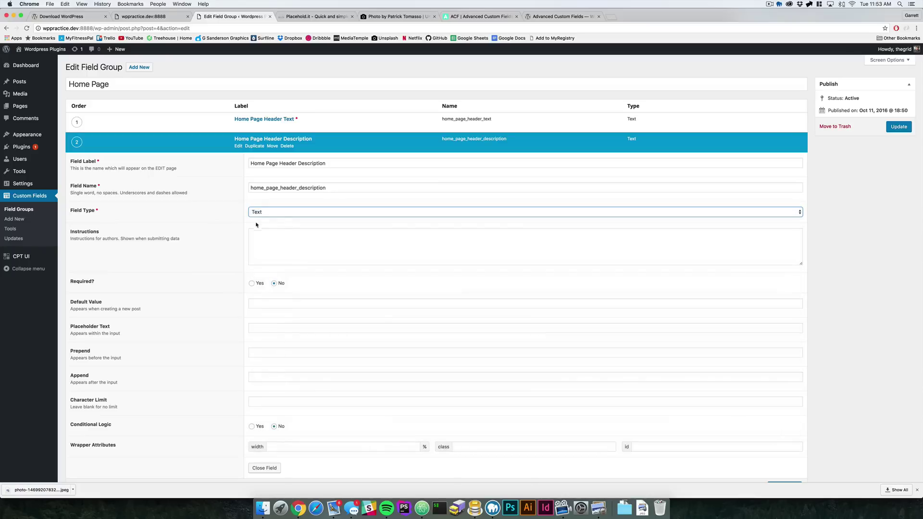
click(273, 213)
click(273, 220)
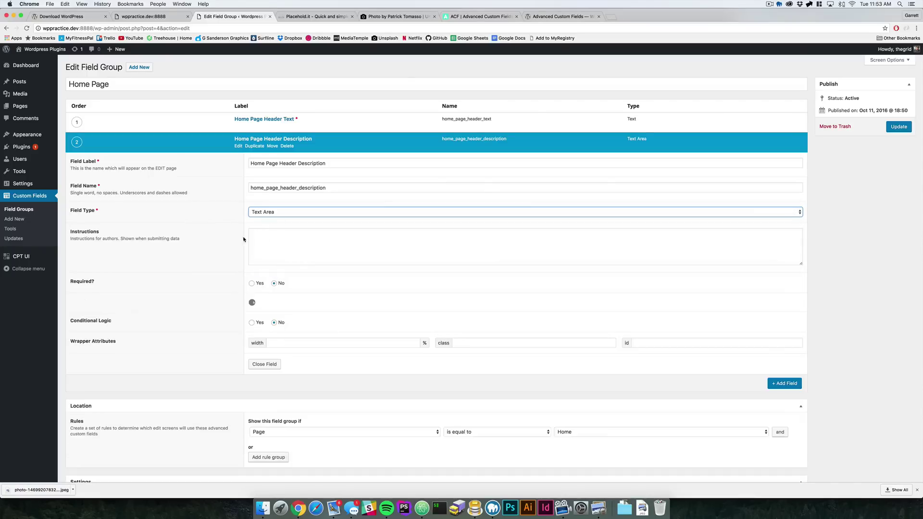
Give the Home Page Header Description field the instructions "Write the header description", make it required and close it.
click(276, 237)
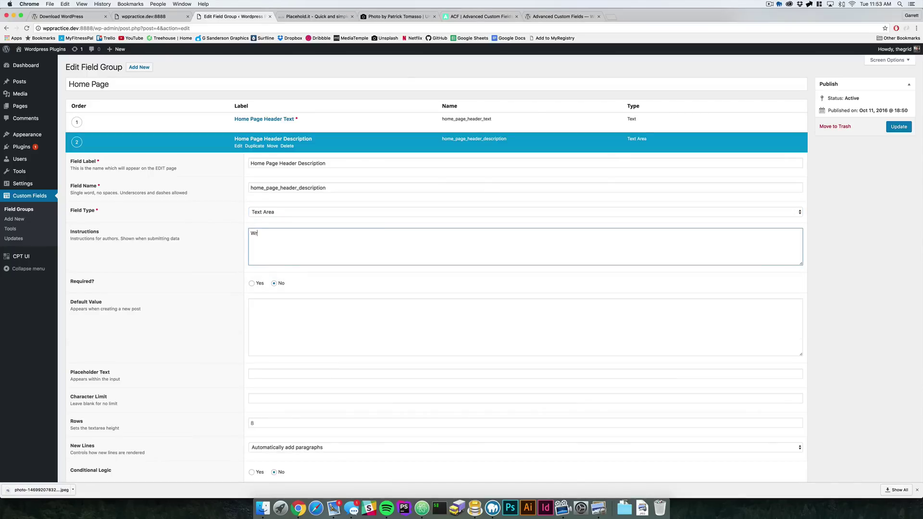
text(Write the header description)
click(249, 293)
scroll(216, 309, down, 3)
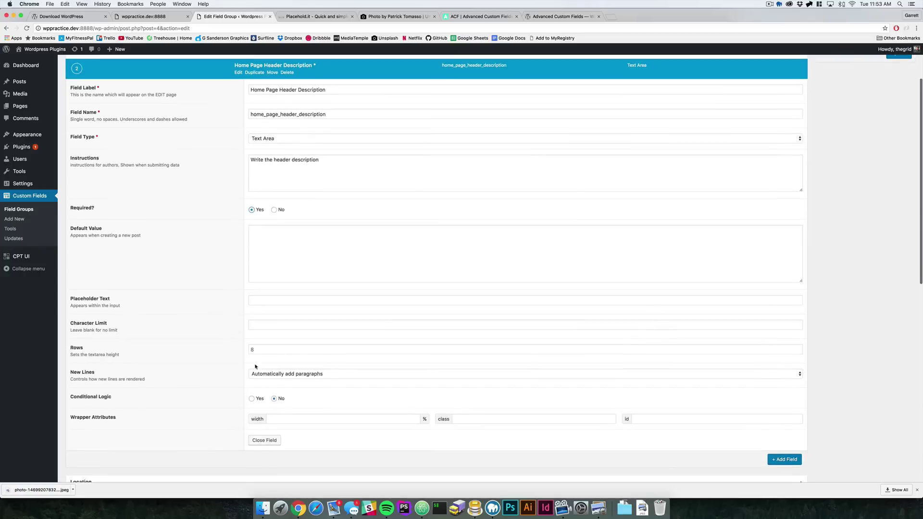
click(196, 81)
scroll(195, 81, up, 3)
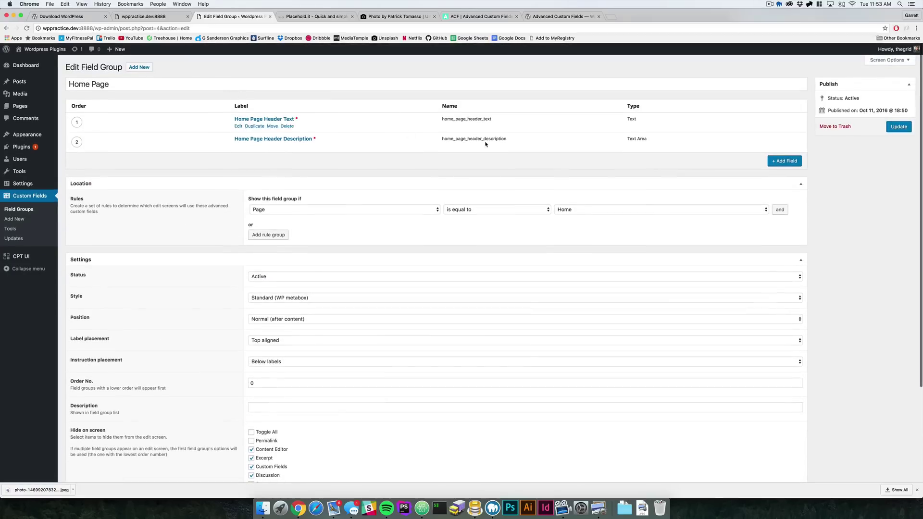
Add a third field labelled Home Page Header Image with the name home_page_header_image, for the image in front-page.php.
click(796, 159)
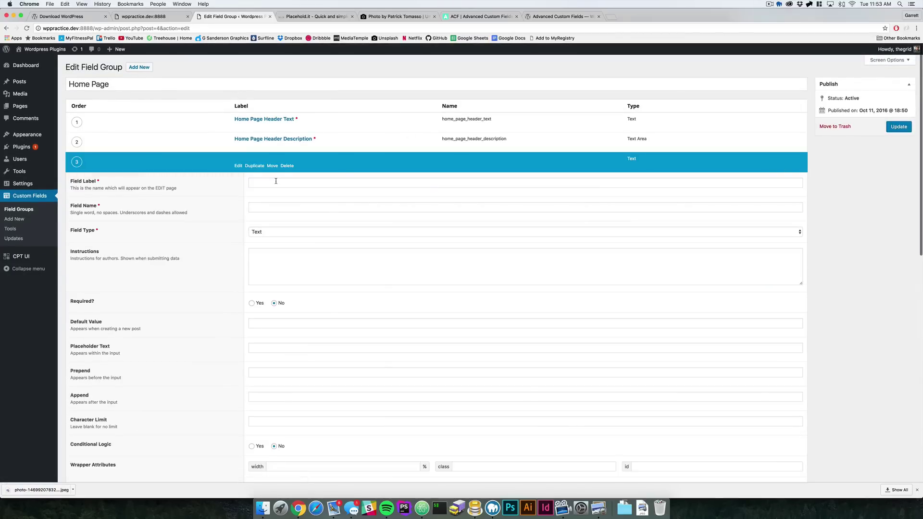
key(super+Tab)
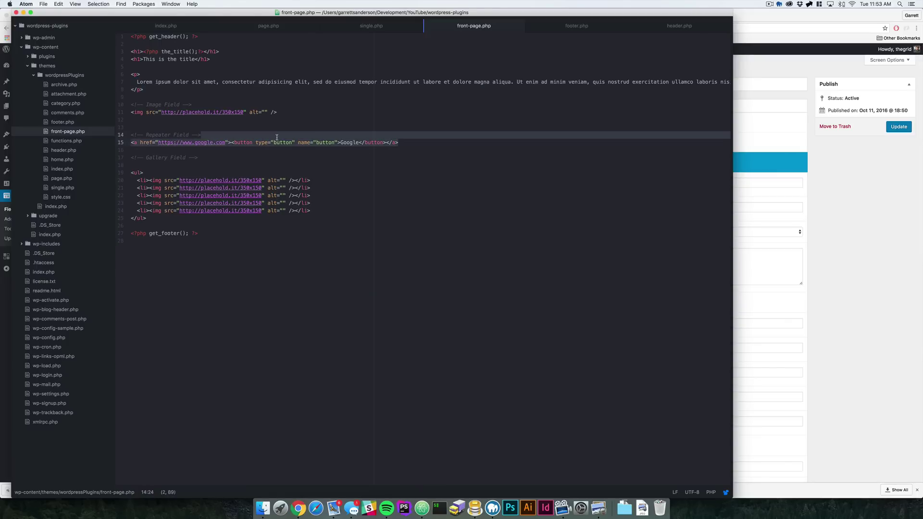
drag(278, 113, 106, 108)
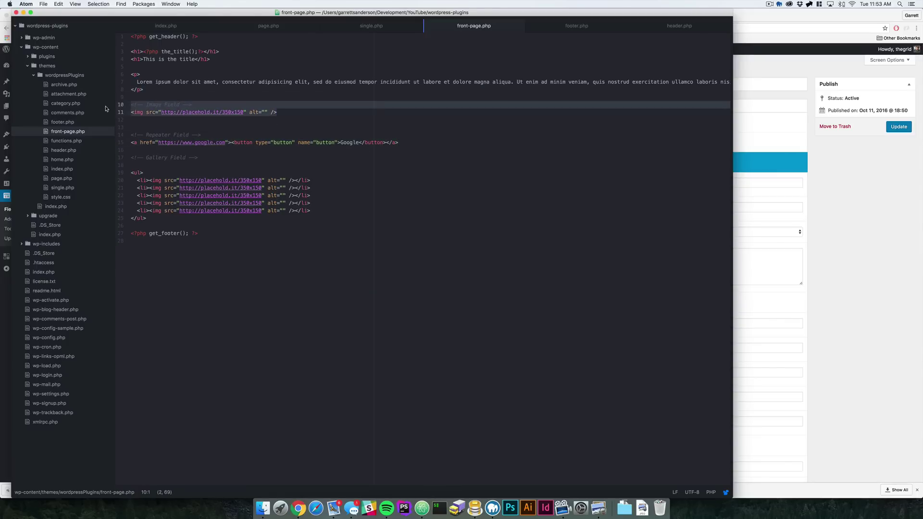
click(279, 112)
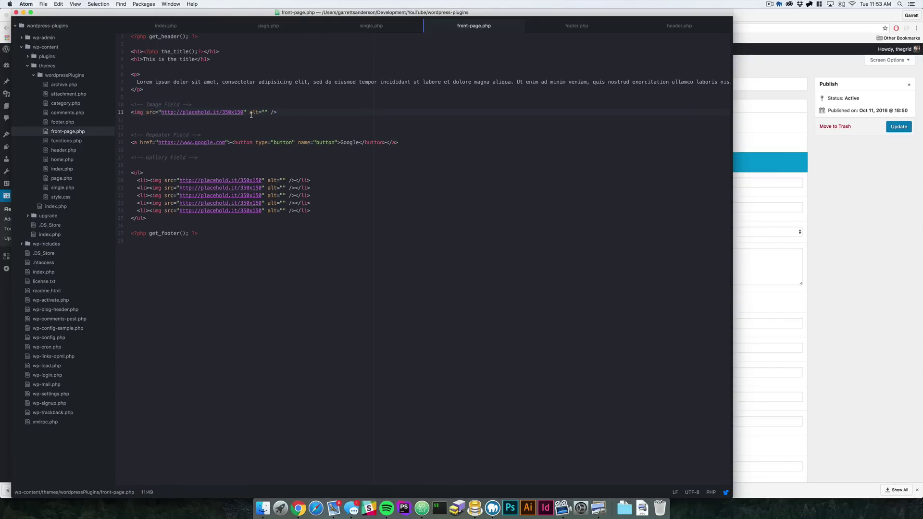
key(super+Tab)
text(H)
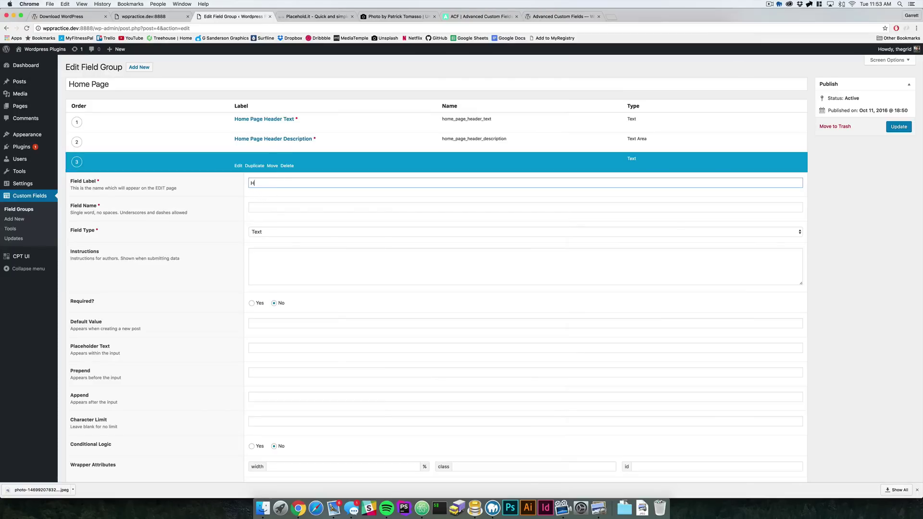
text(ome Page Header Image)
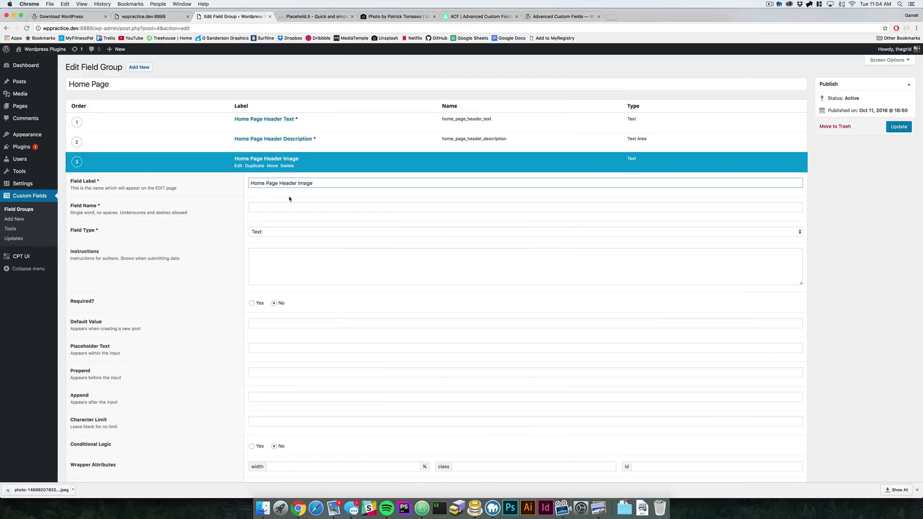
key(Tab)
click(339, 208)
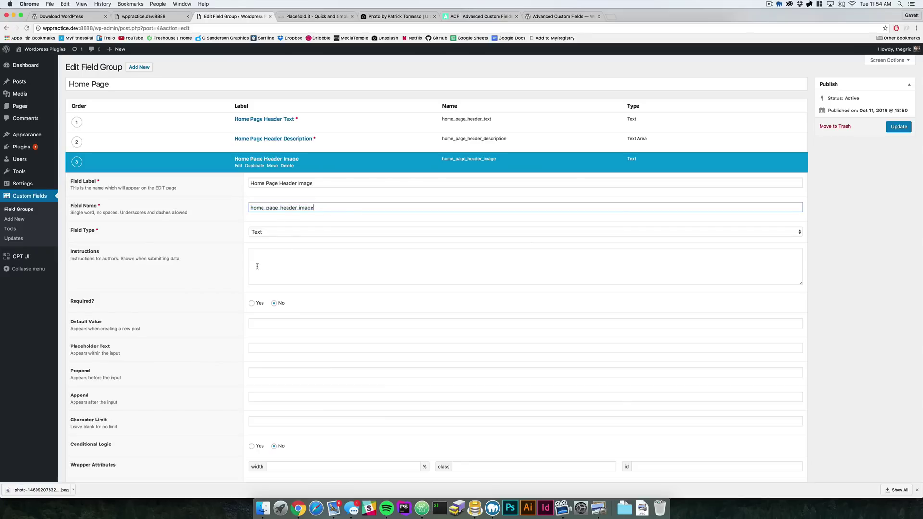
Set the Home Page Header Image field's type to Image, add the instructions "Upload your image" and make it required.
click(274, 233)
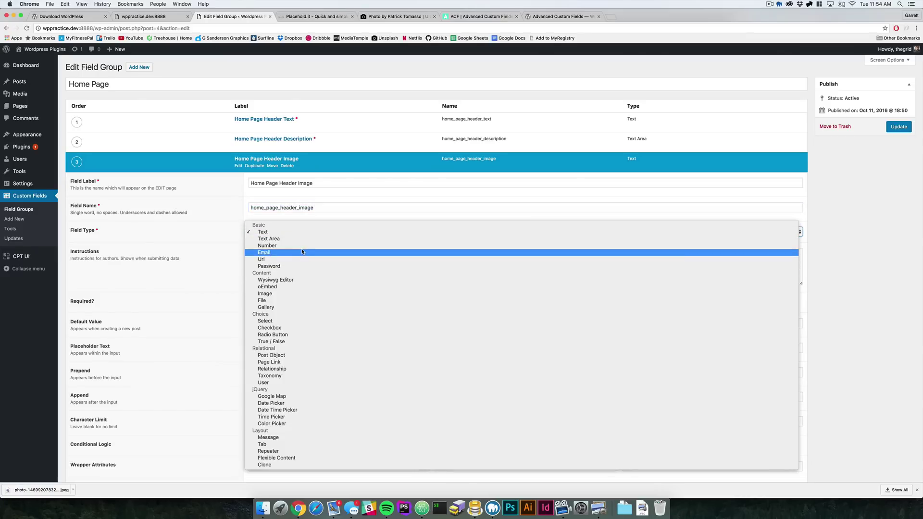
click(315, 295)
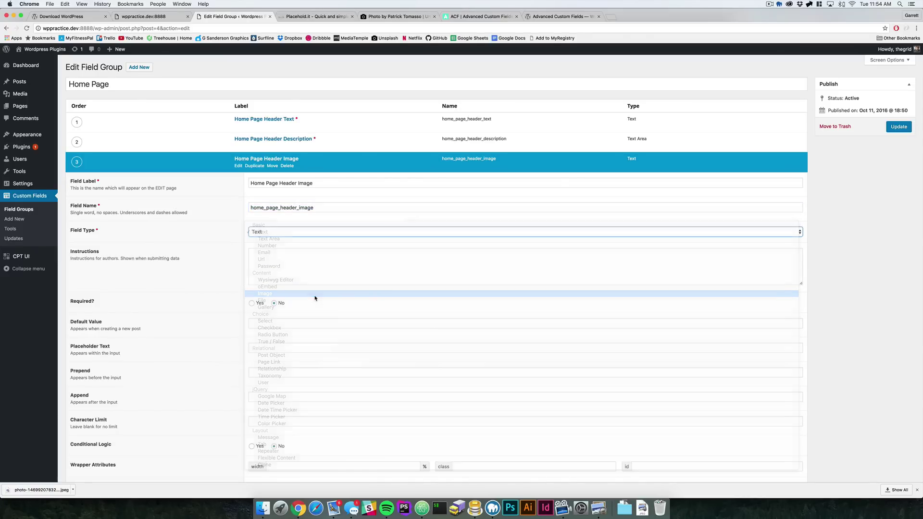
click(275, 256)
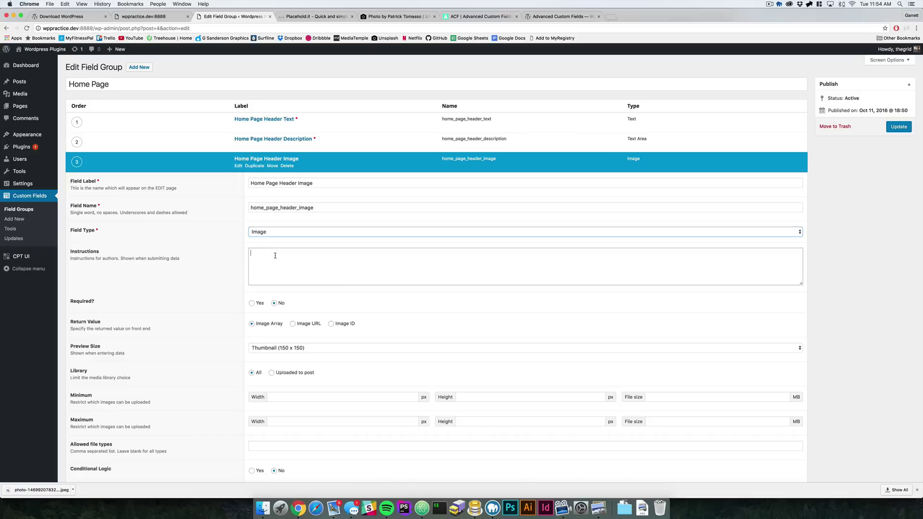
text(Upload you)
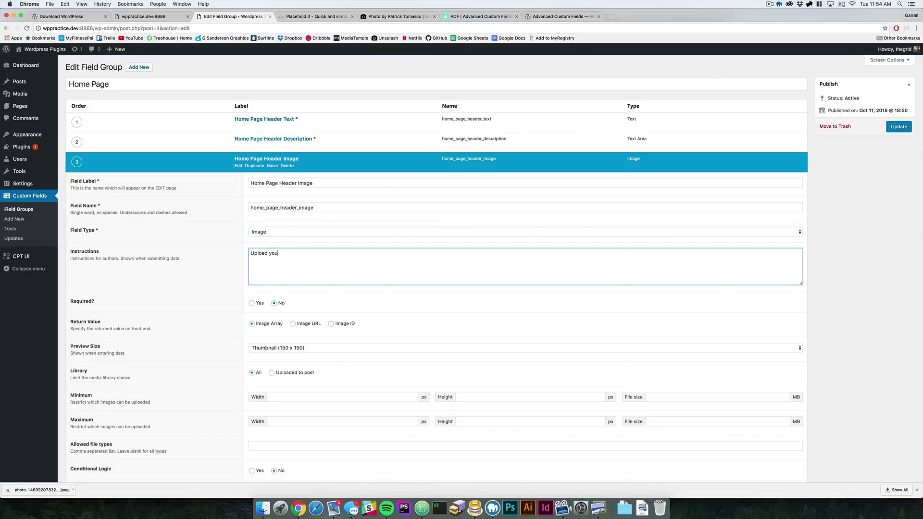
text(r image)
click(252, 304)
Set the Home Page Header Image field's return value to Image URL.
scroll(234, 310, down, 2)
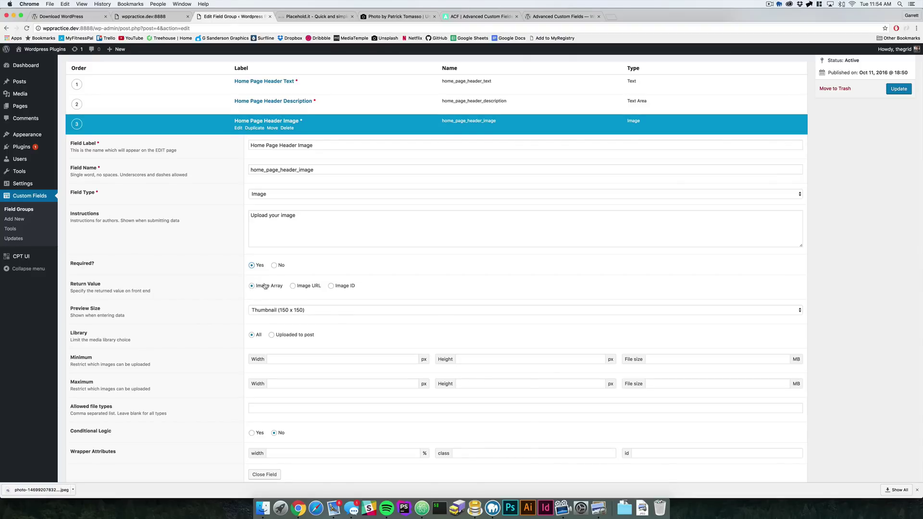
drag(257, 287, 305, 288)
click(280, 288)
click(293, 286)
click(318, 218)
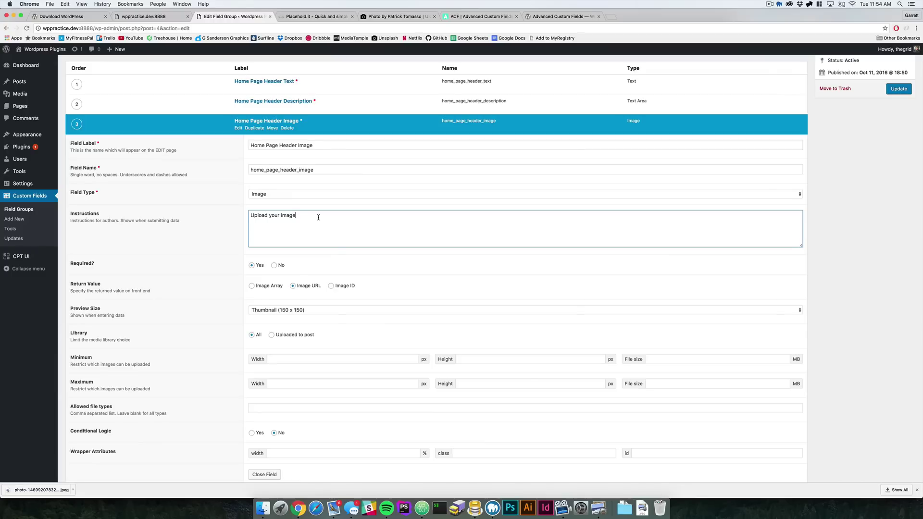
drag(319, 283, 294, 285)
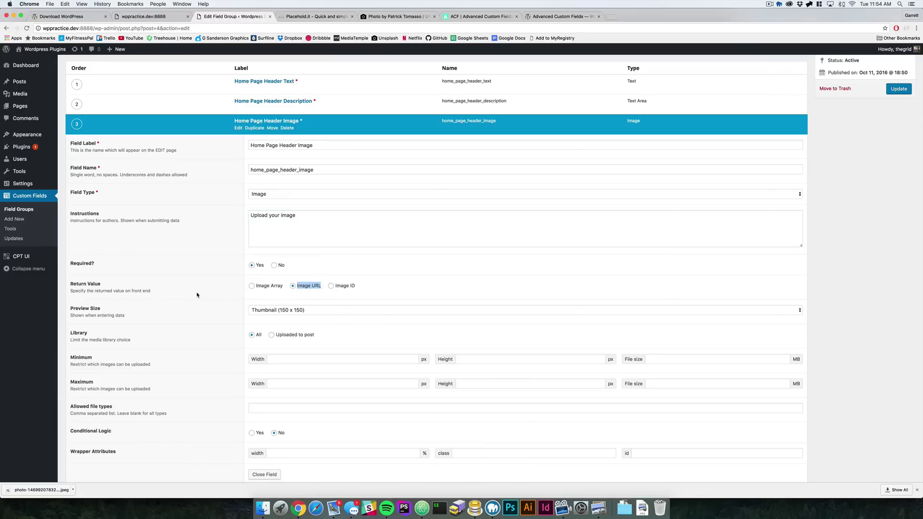
click(292, 290)
Keep the image field's preview size at Thumbnail (150 x 150), close the field and update the field group.
scroll(219, 294, down, 3)
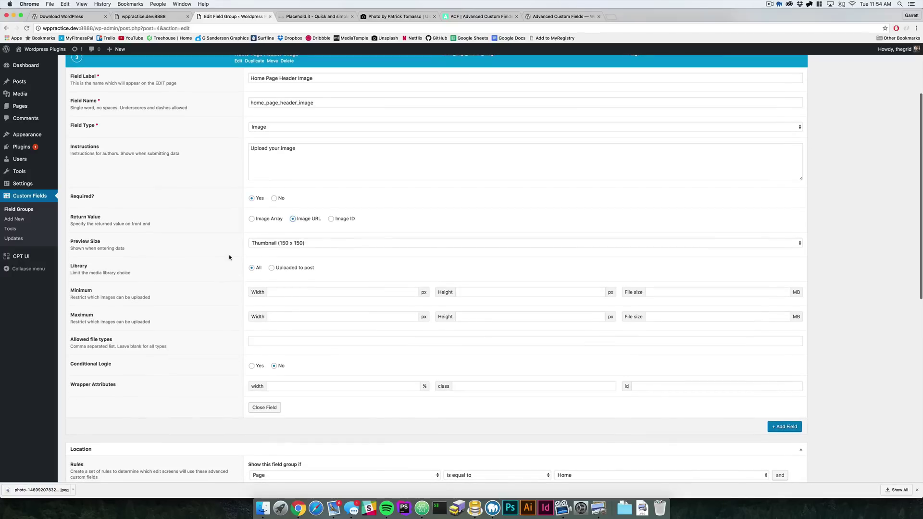
click(284, 244)
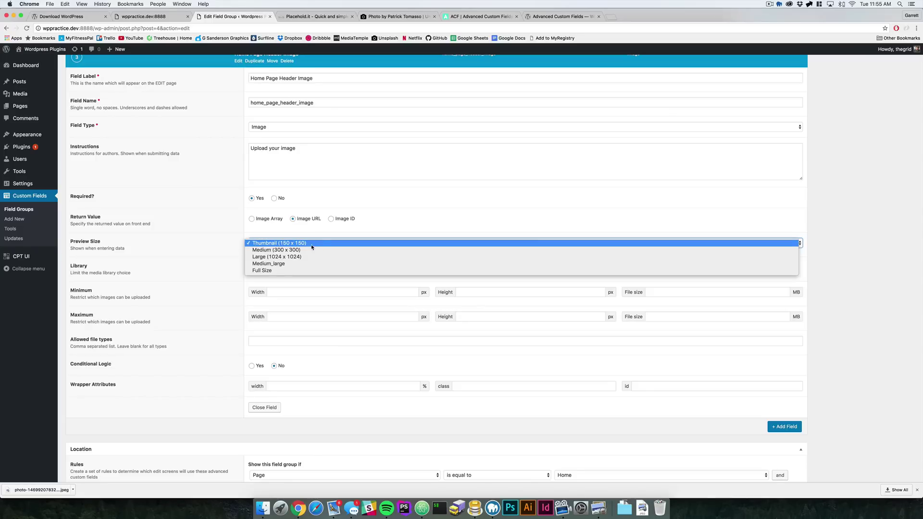
click(309, 245)
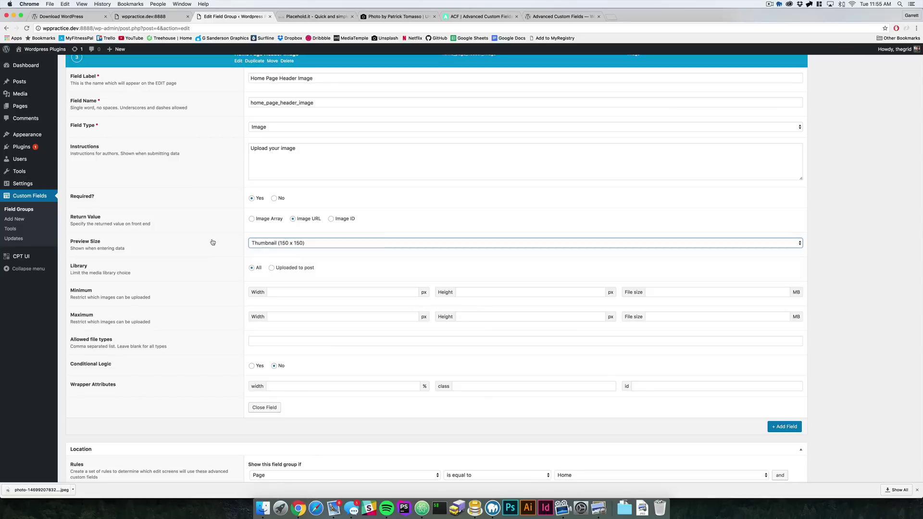
scroll(214, 243, down, 2)
click(267, 369)
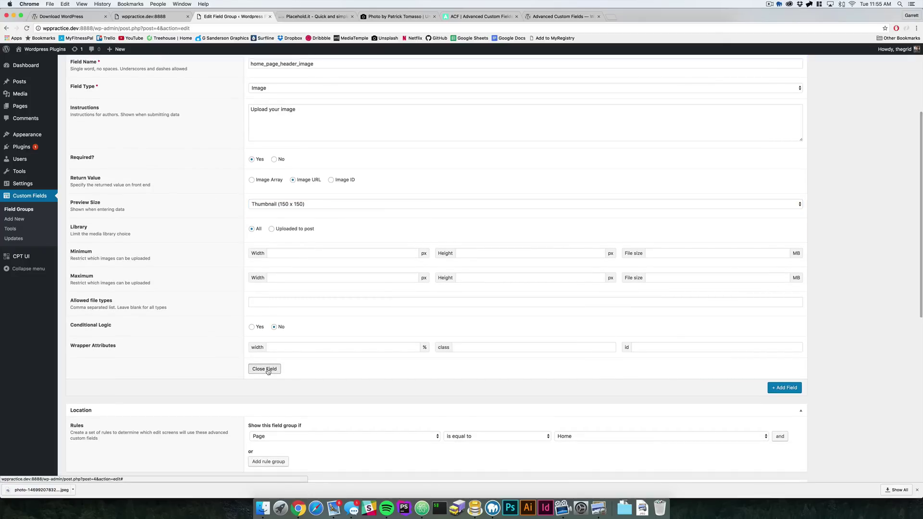
scroll(421, 282, up, 5)
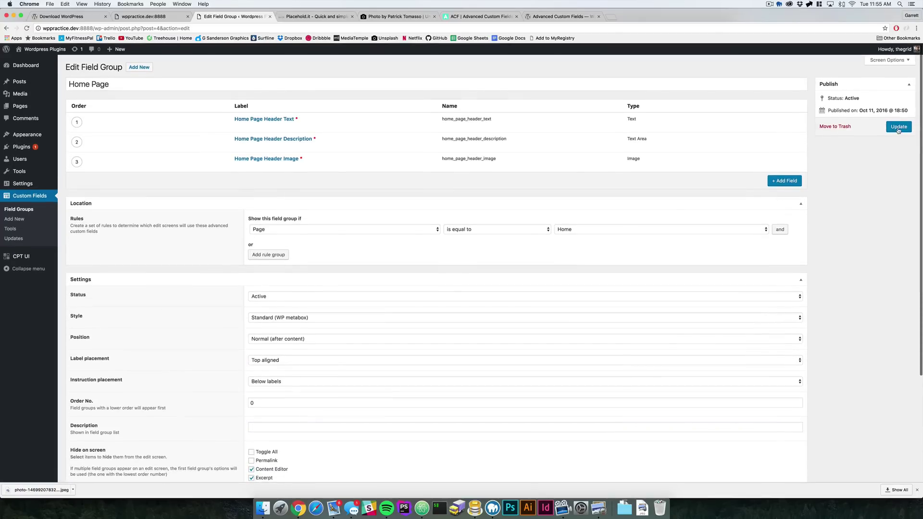
click(898, 130)
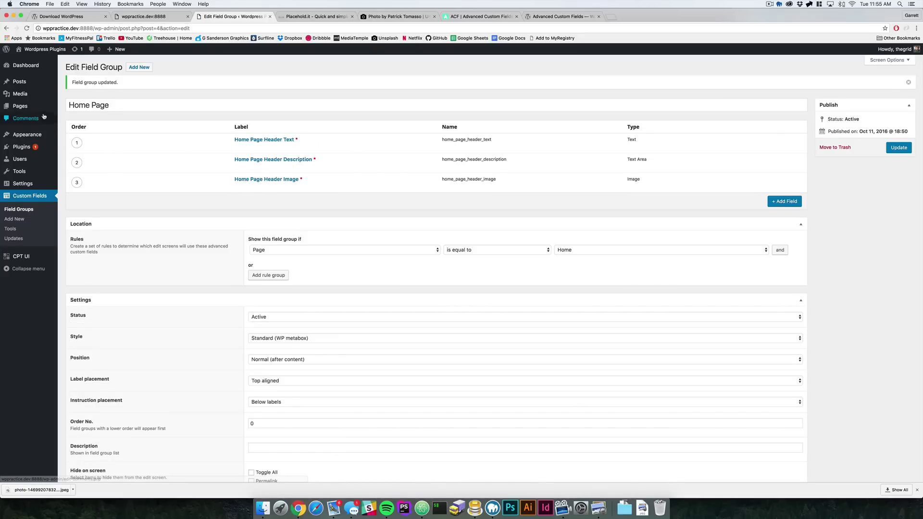
Open the Home page for editing and expand its Home Page custom fields box.
mouse_move(29, 106)
click(76, 109)
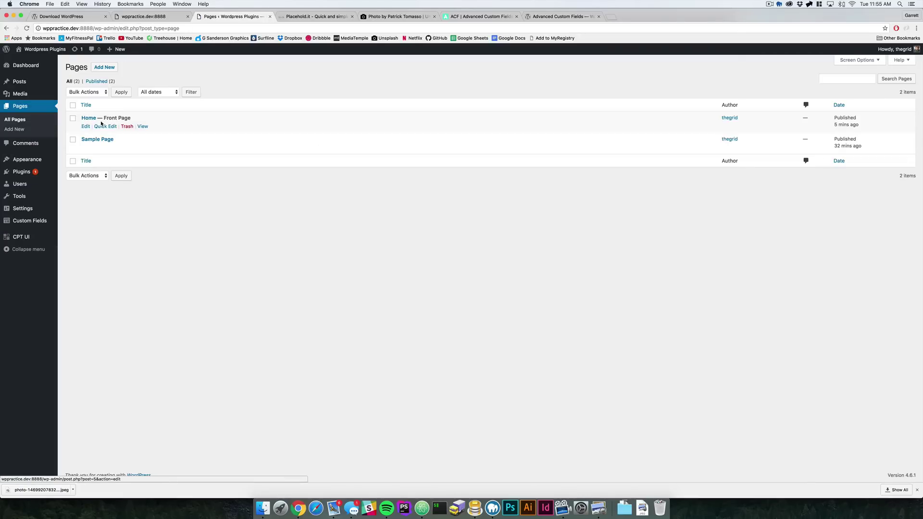
click(84, 117)
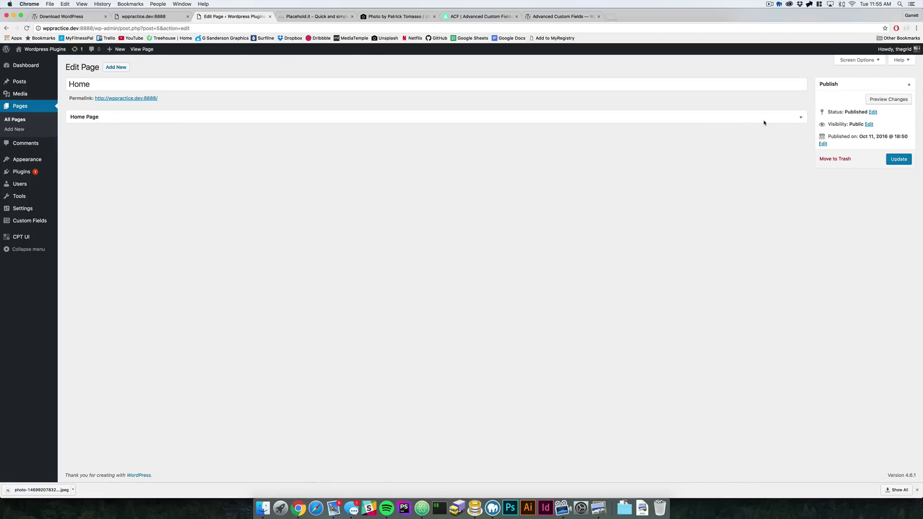
click(801, 117)
click(97, 152)
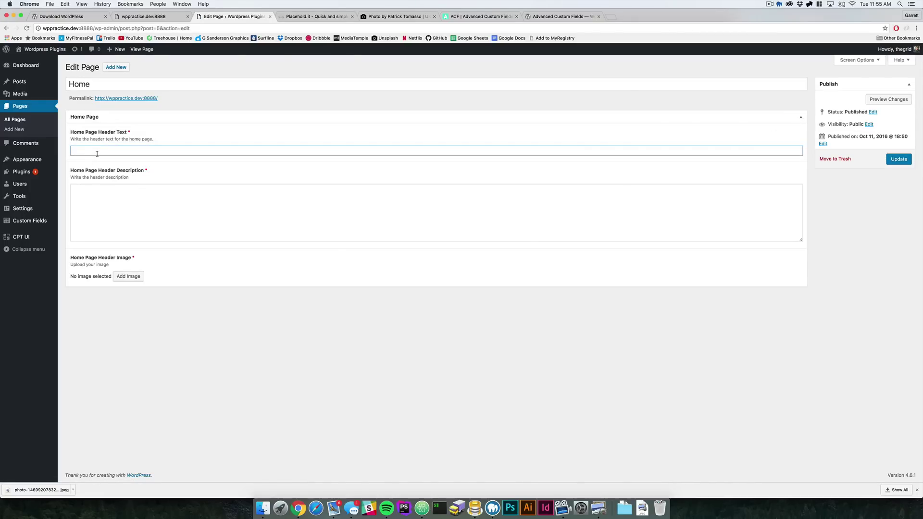
click(147, 222)
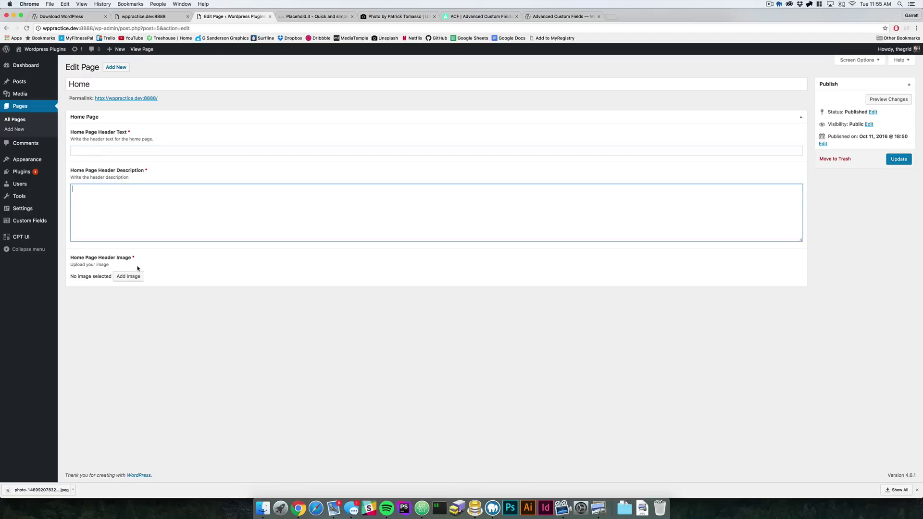
Fill in the Home Page Header Text field with "This is an awesome website header text!".
click(143, 152)
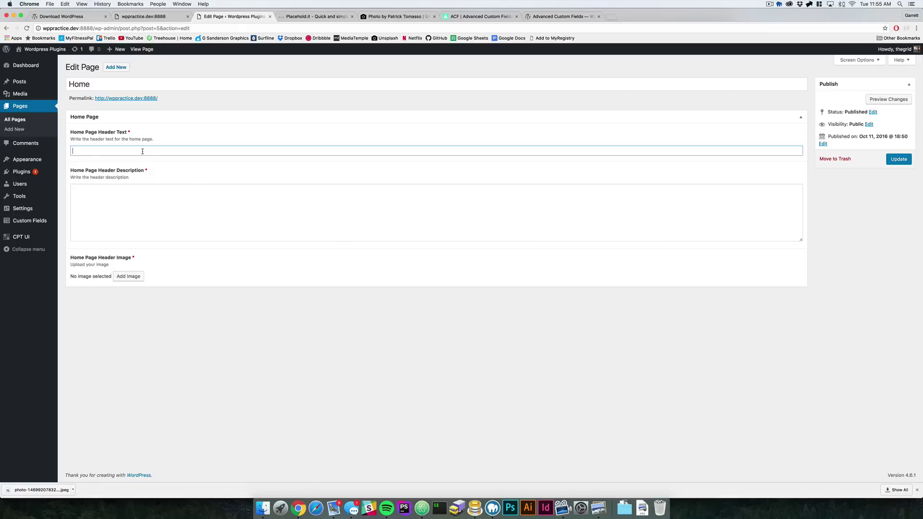
text(This is an awesome website header Tex)
key(BackSpace)
key(BackSpace)
key(BackSpace)
text(te)
Search the web for hipster ipsum, open the hipsum.co generator and generate four paragraphs of filler text.
click(176, 203)
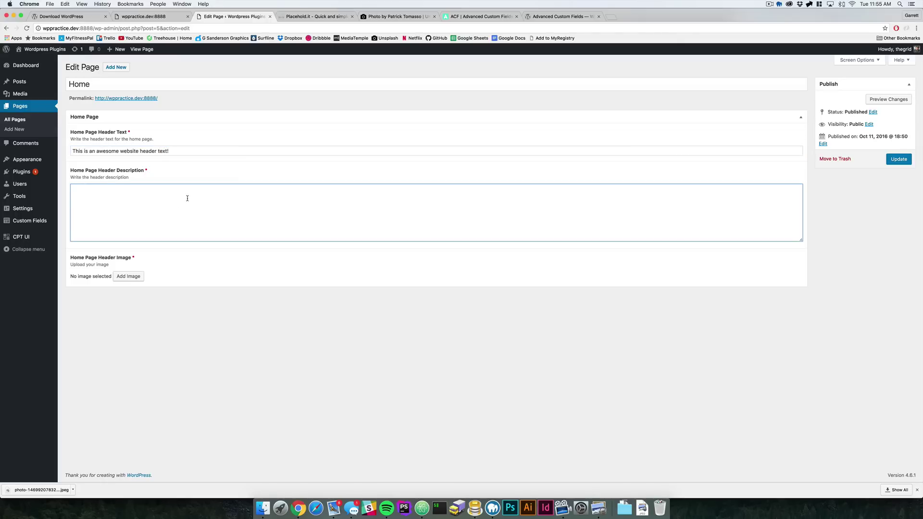
key(super+Tab)
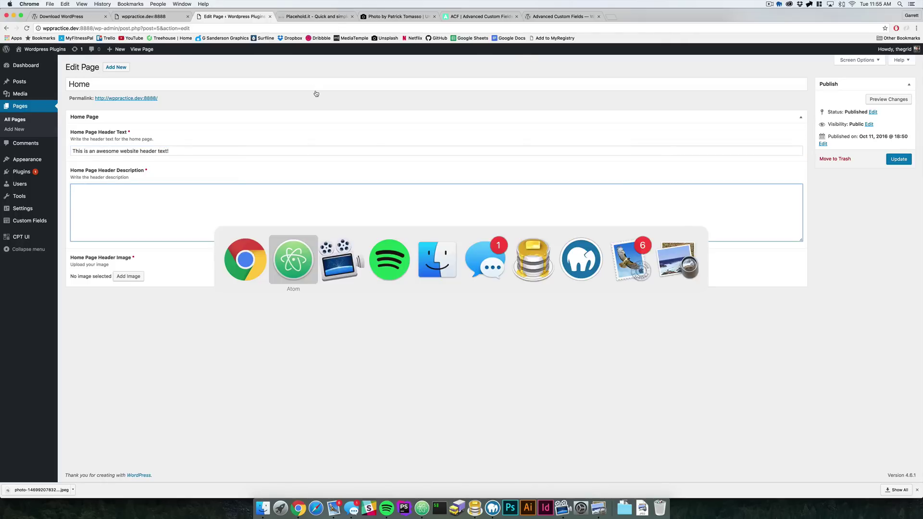
key(super+Tab)
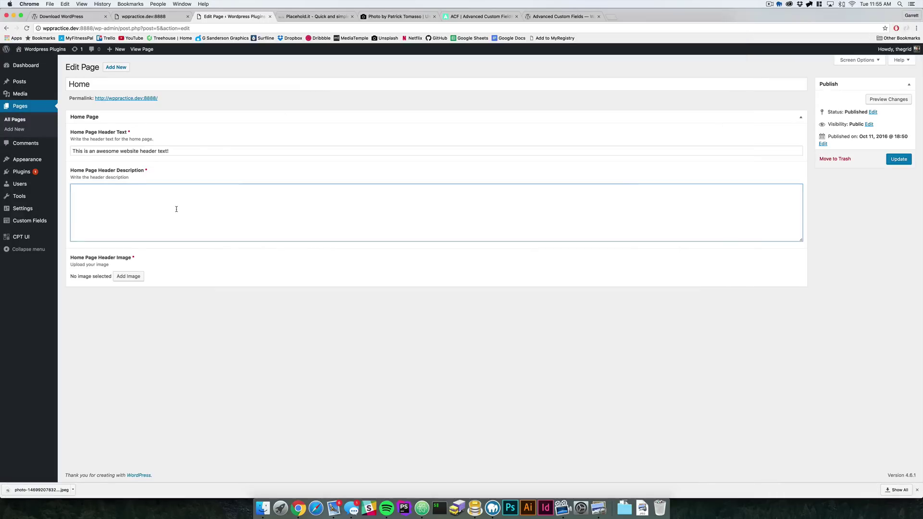
click(612, 16)
text(hipster ipsum)
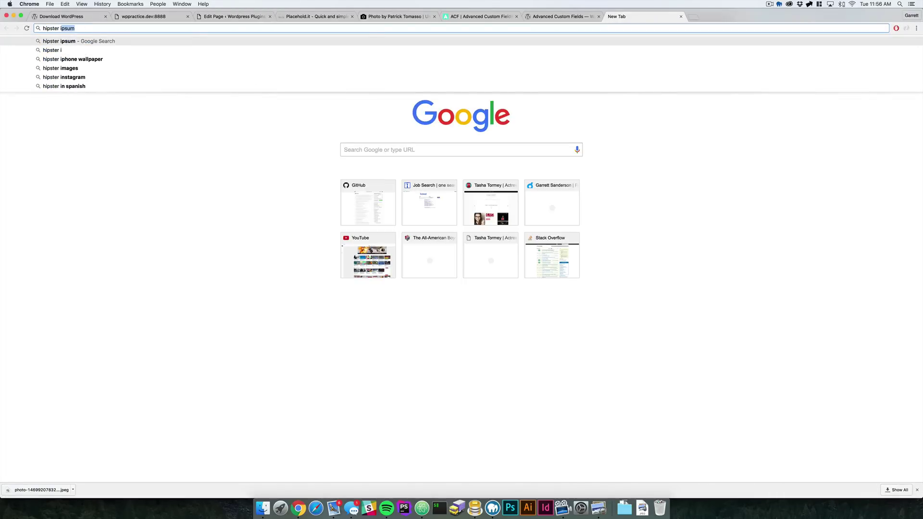
key(Return)
click(87, 110)
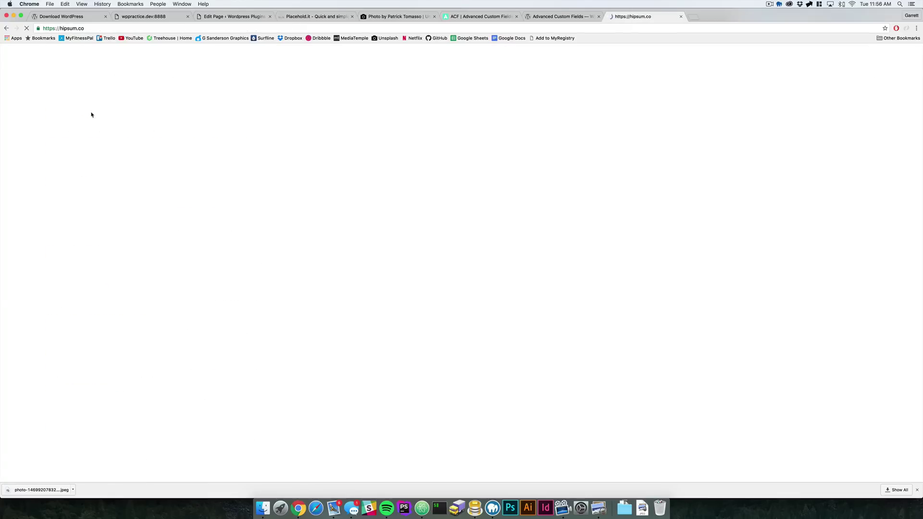
click(387, 290)
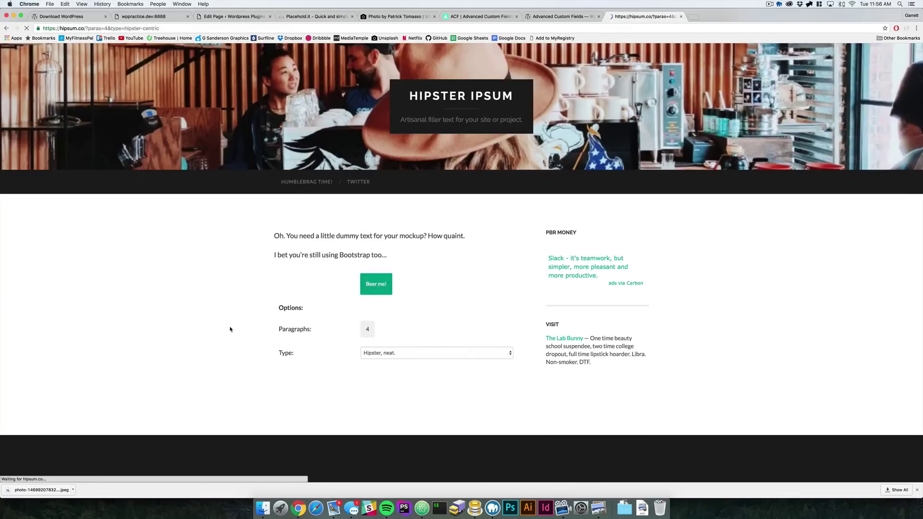
Copy the first generated Hipster Ipsum paragraph into the Home page's Home Page Header Description field.
drag(277, 236, 501, 316)
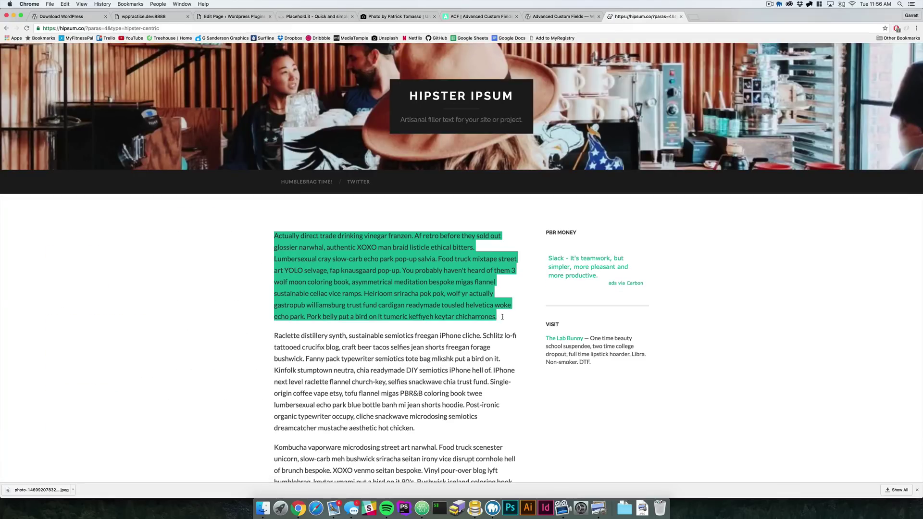
key(super+c)
key(super+Tab)
key(super+Tab)
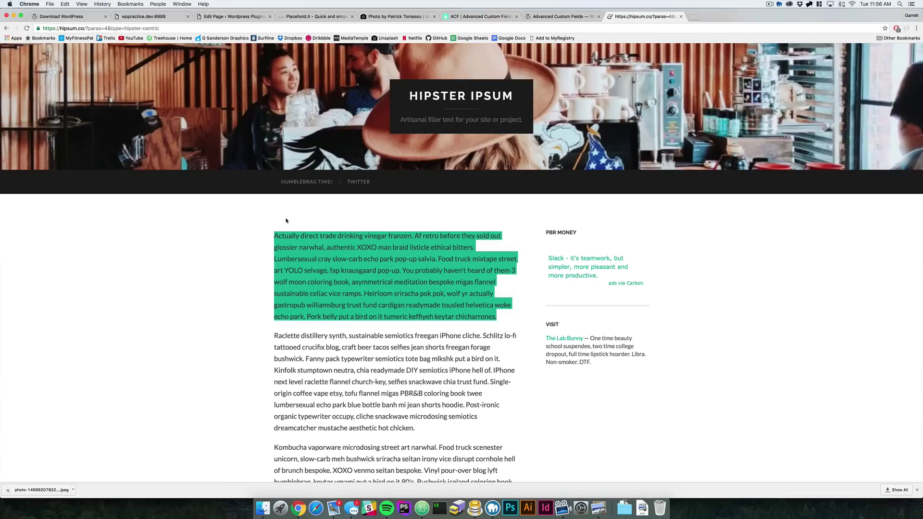
click(541, 18)
click(216, 17)
click(140, 222)
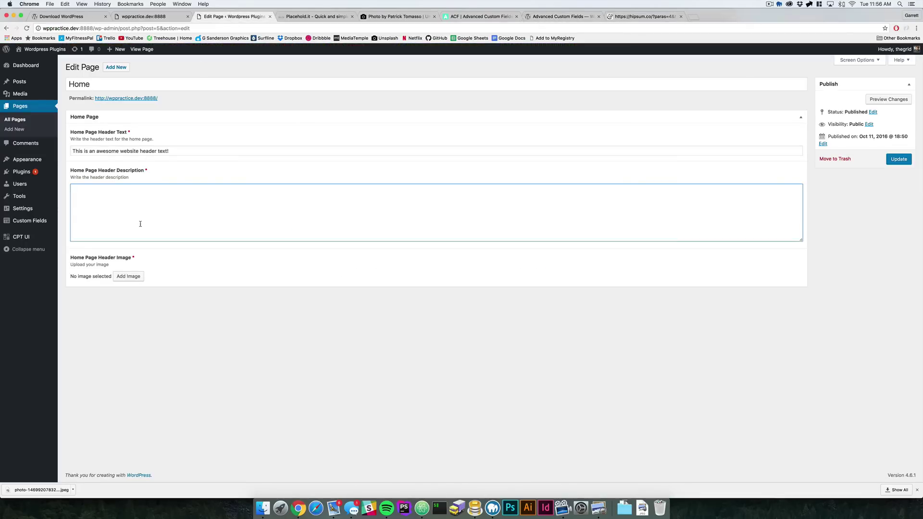
key(super+v)
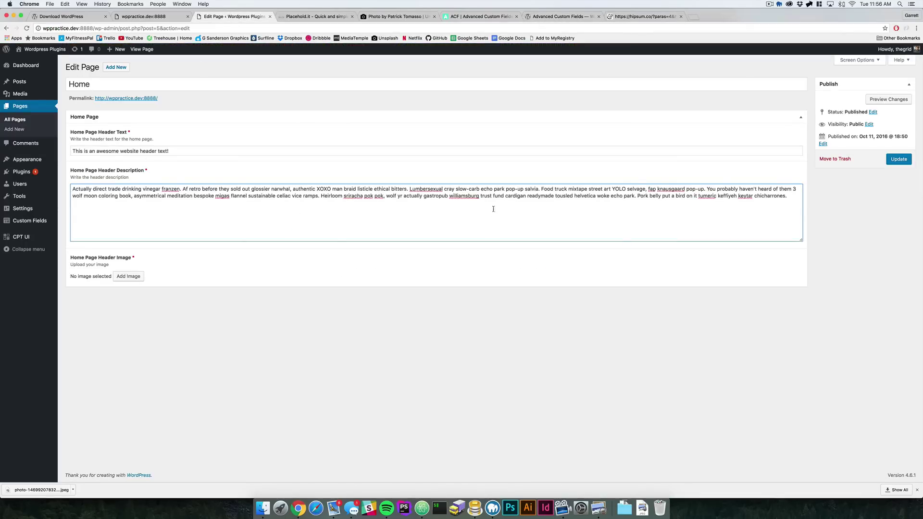
click(128, 276)
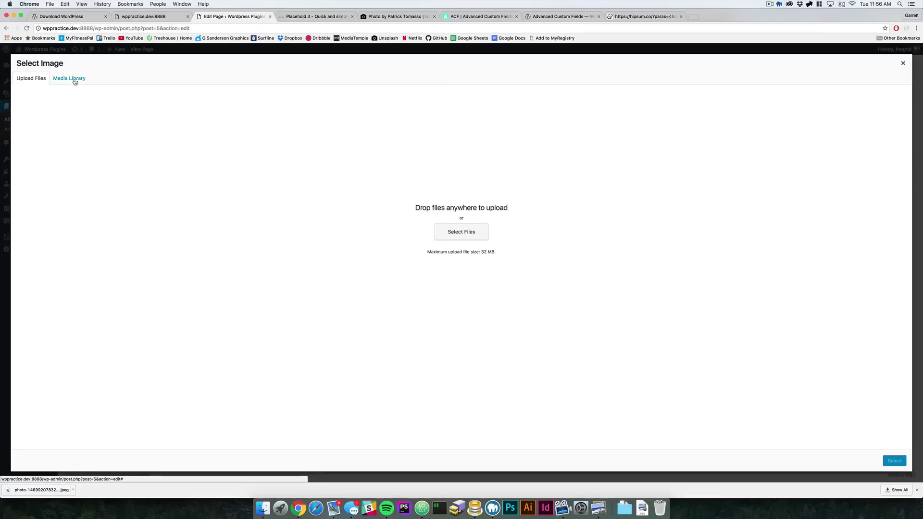
click(460, 234)
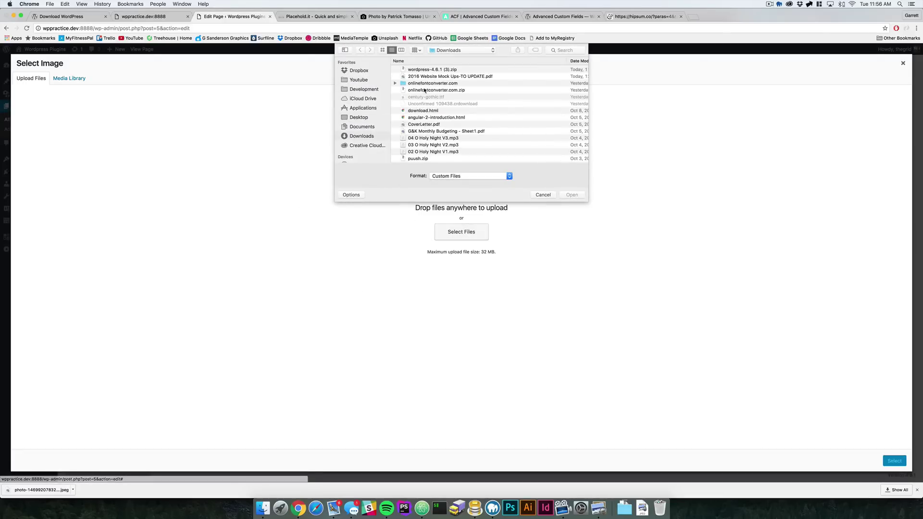
click(367, 118)
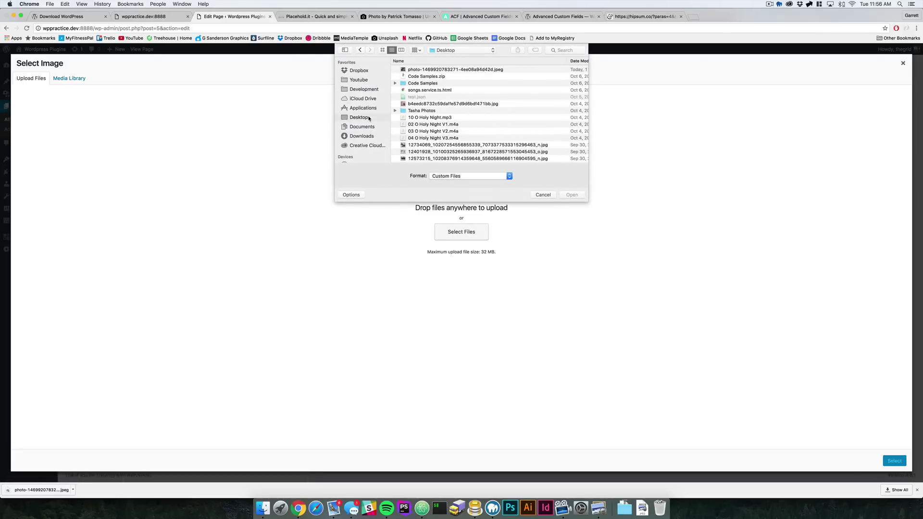
click(459, 71)
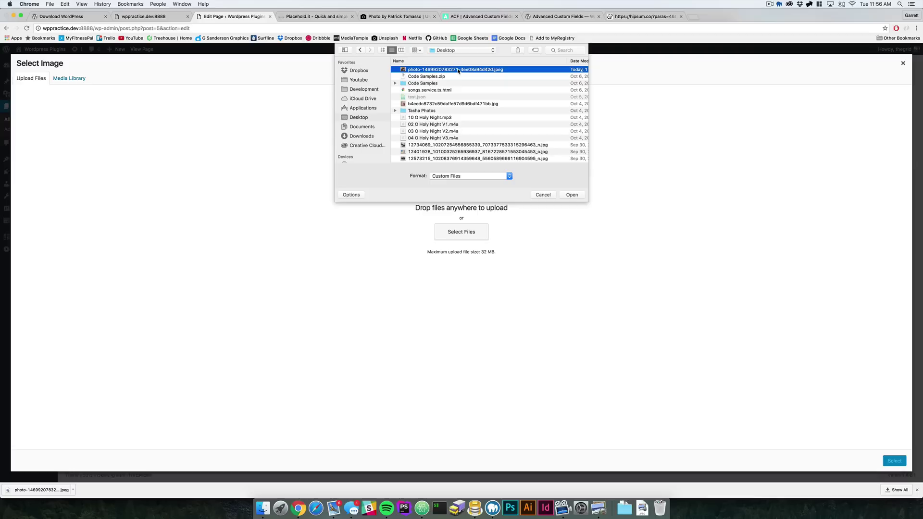
click(571, 194)
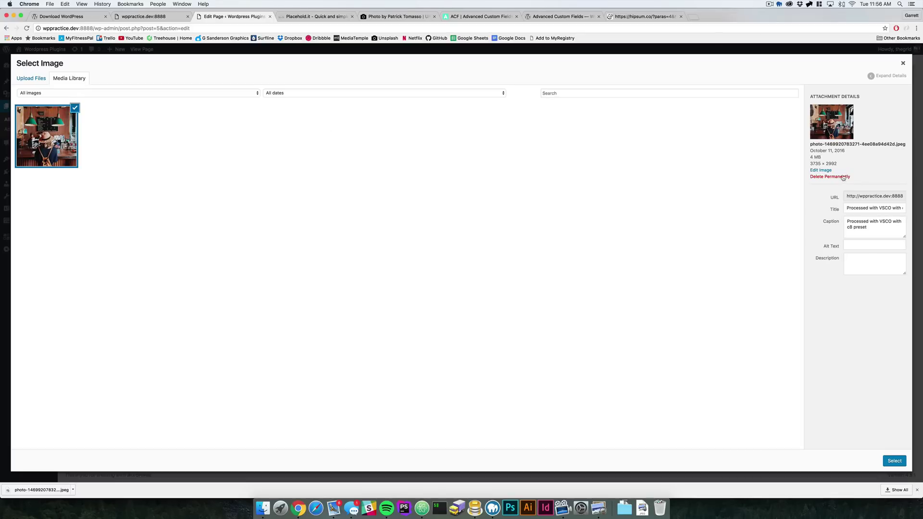
Examine the uploaded photo's attachment details, including its title, caption, alt text, description and full URL.
click(847, 197)
click(849, 208)
click(853, 226)
click(856, 245)
click(861, 261)
click(865, 196)
drag(847, 196, 902, 196)
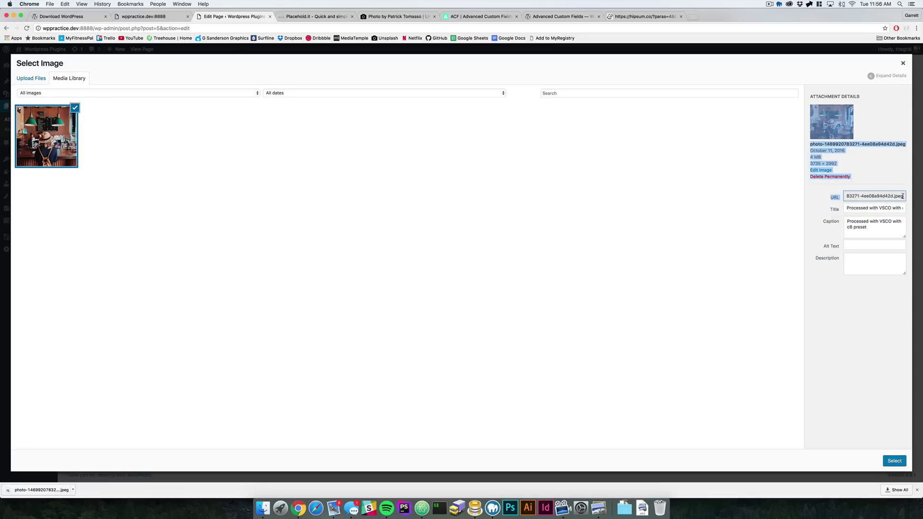
click(900, 196)
key(super+a)
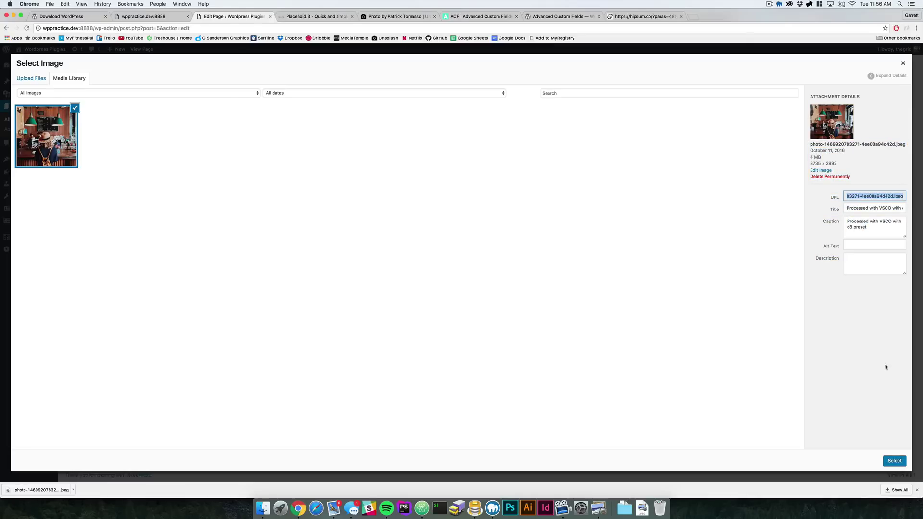
Assign the uploaded photo to the Home Page Header Image field, update the Home page and view the live front page.
click(895, 461)
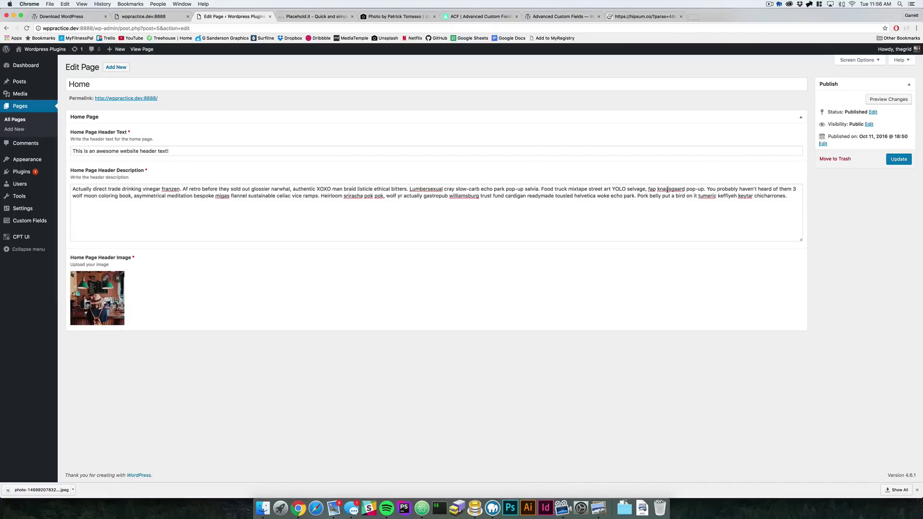
click(887, 160)
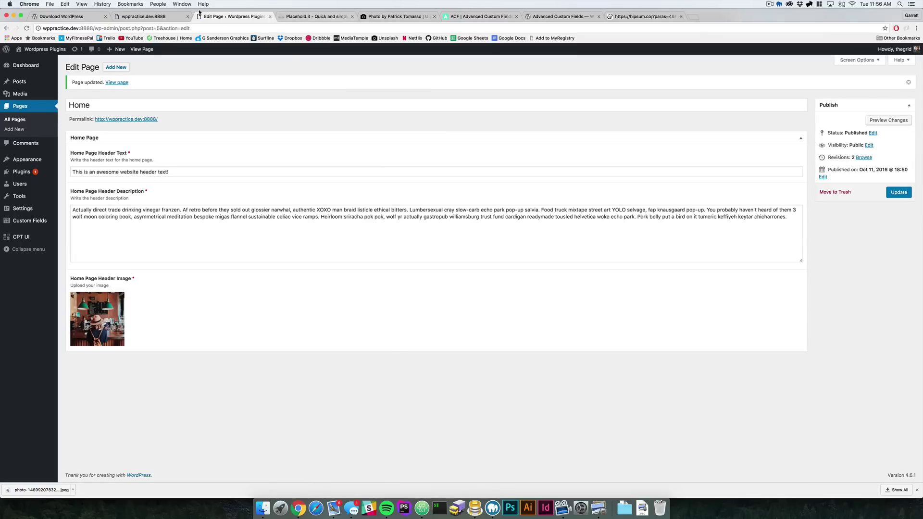
click(191, 14)
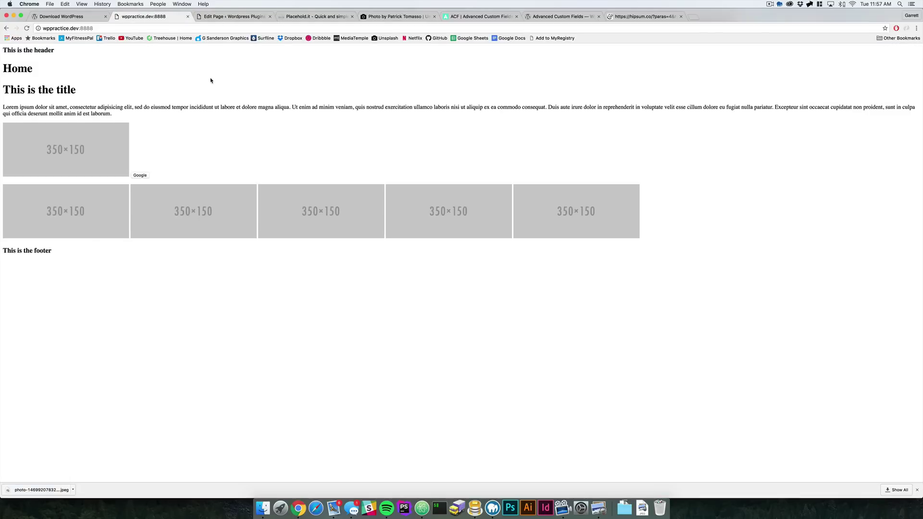
Switch to Atom and replace the hard-coded "This is the title" heading text in front-page.php with a PHP the_field() call.
click(421, 506)
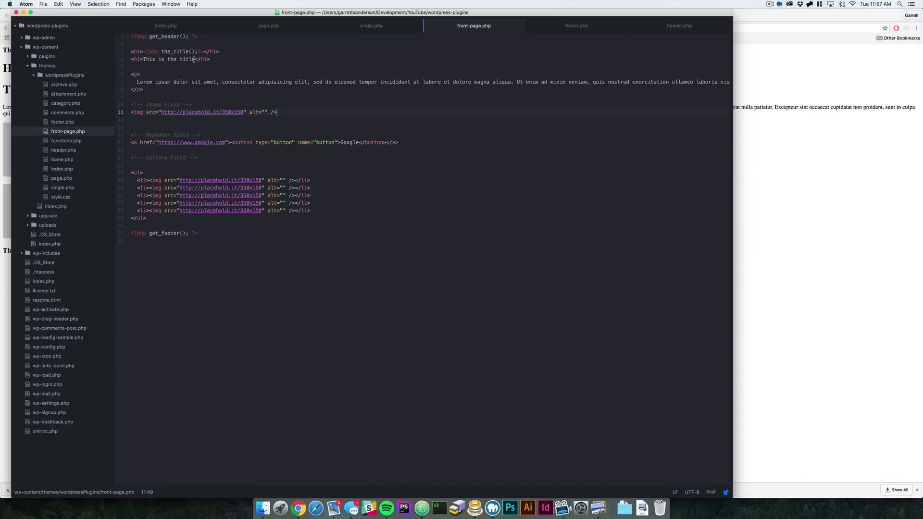
drag(194, 59, 141, 59)
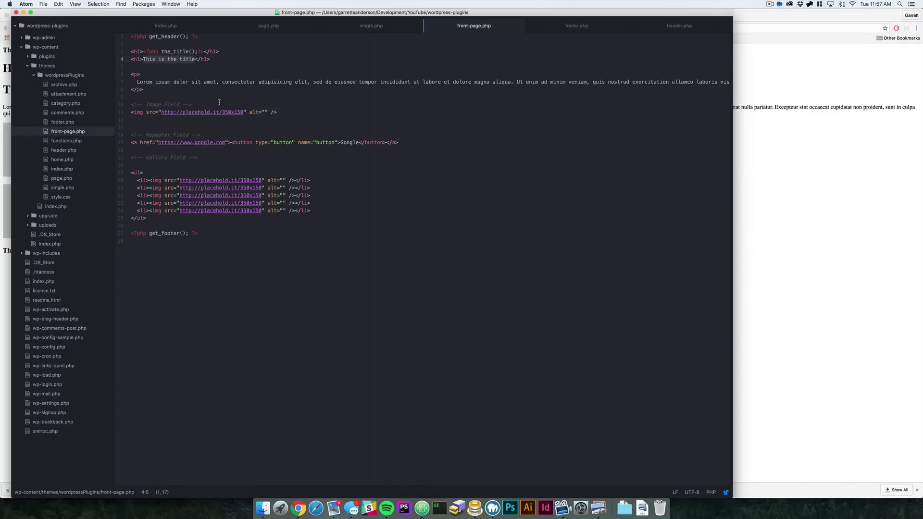
text(<?php)
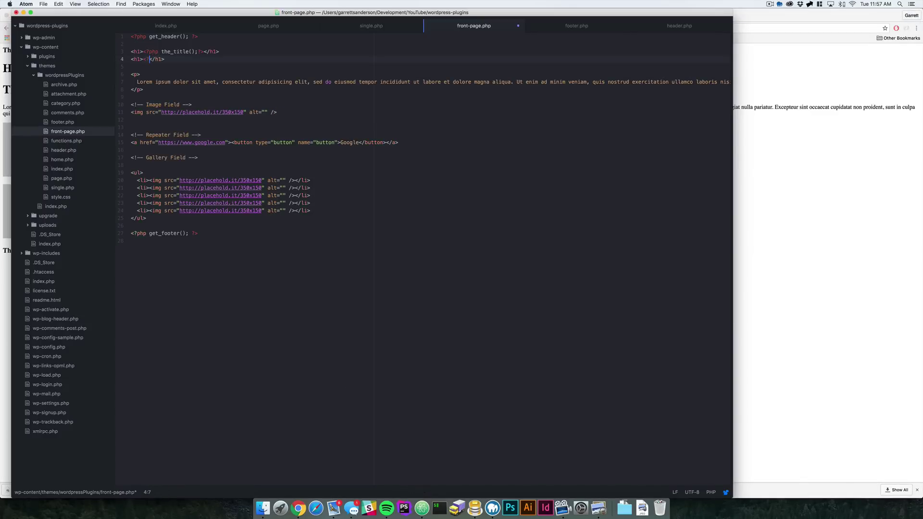
text( the_field)
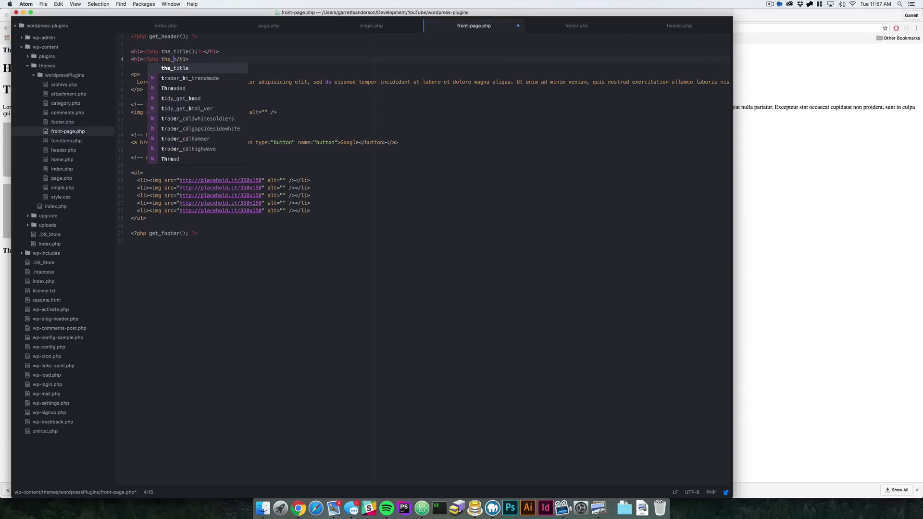
text(();?>)
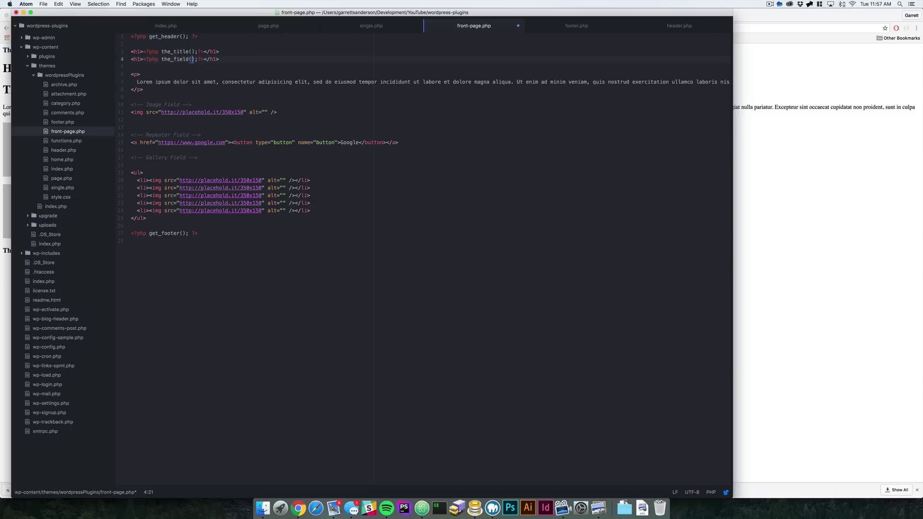
text(')
Check the header text field's label on the Edit Page screen, pass 'home_page_header_text' to the_field() in front-page.php and save the file.
click(822, 218)
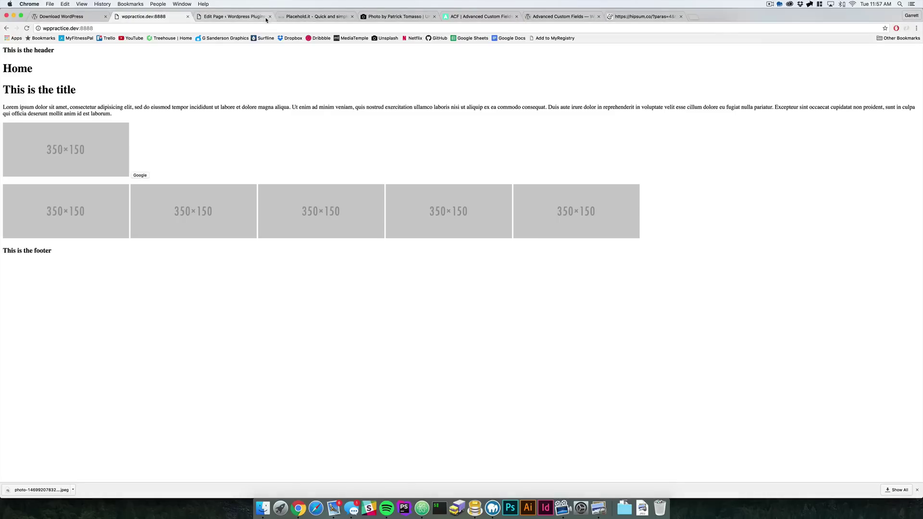
click(234, 18)
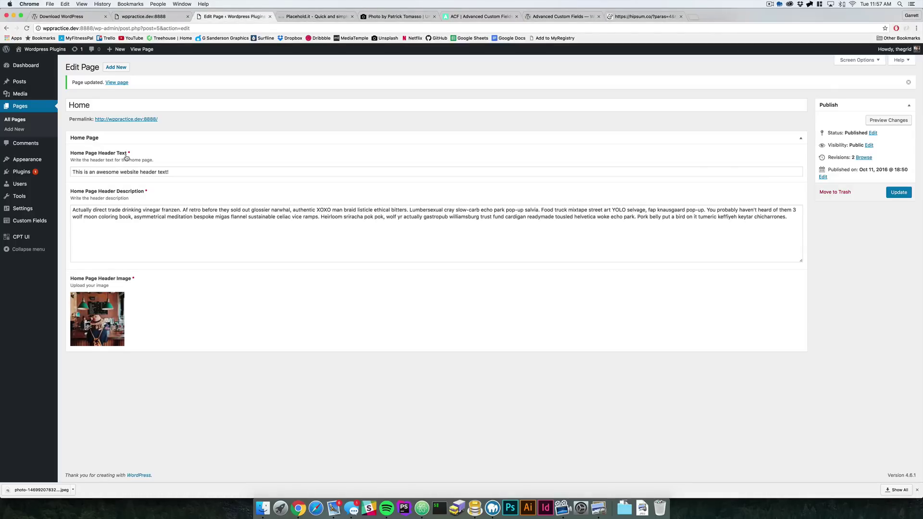
drag(127, 154, 71, 155)
key(super+Tab)
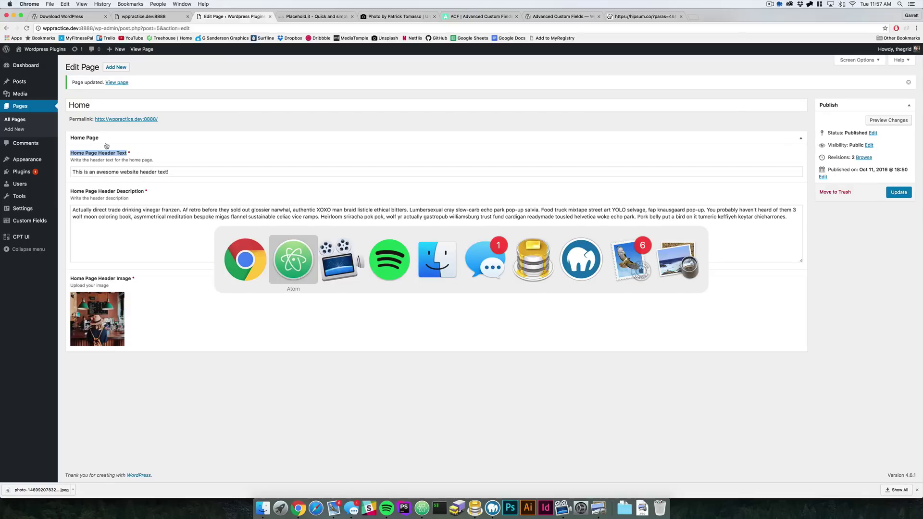
text(home_page_)
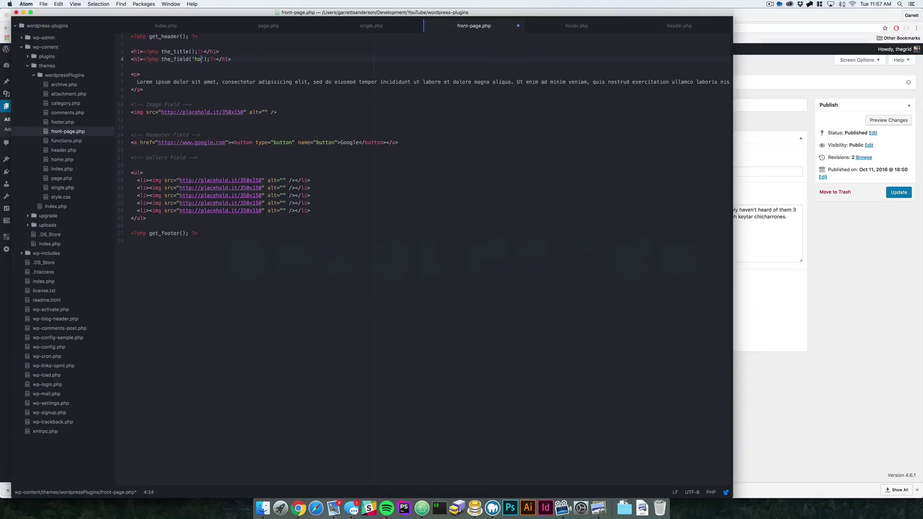
text(header_text)
key(super+s)
Reload the live front page in Chrome and check the heading output by the custom field.
key(super+Tab)
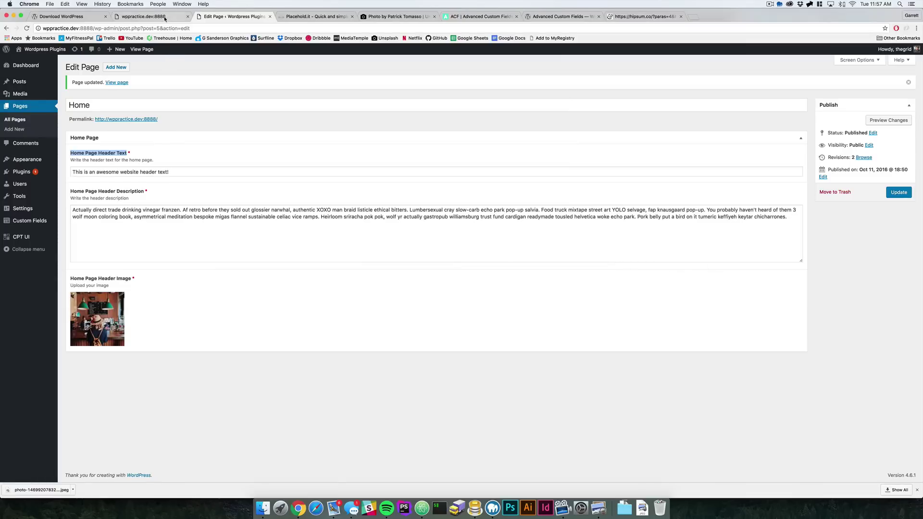
click(144, 17)
key(super+r)
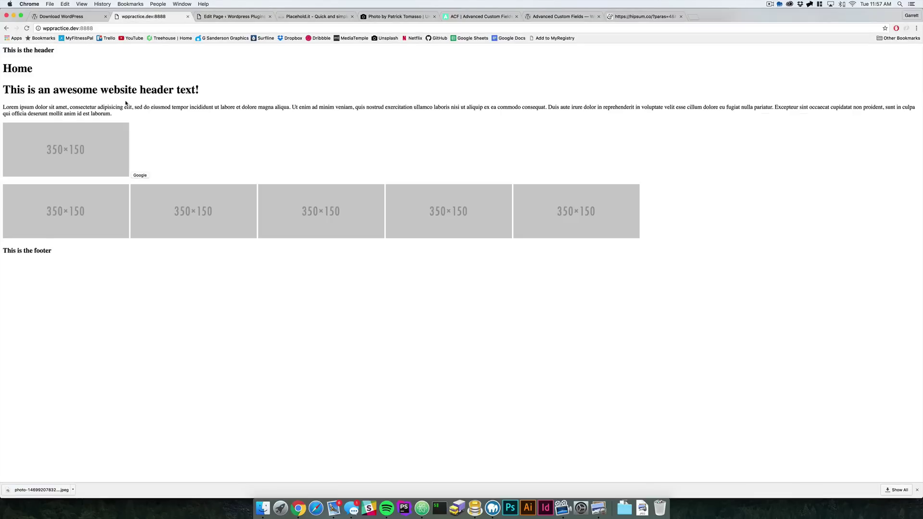
drag(26, 92, 207, 91)
click(207, 91)
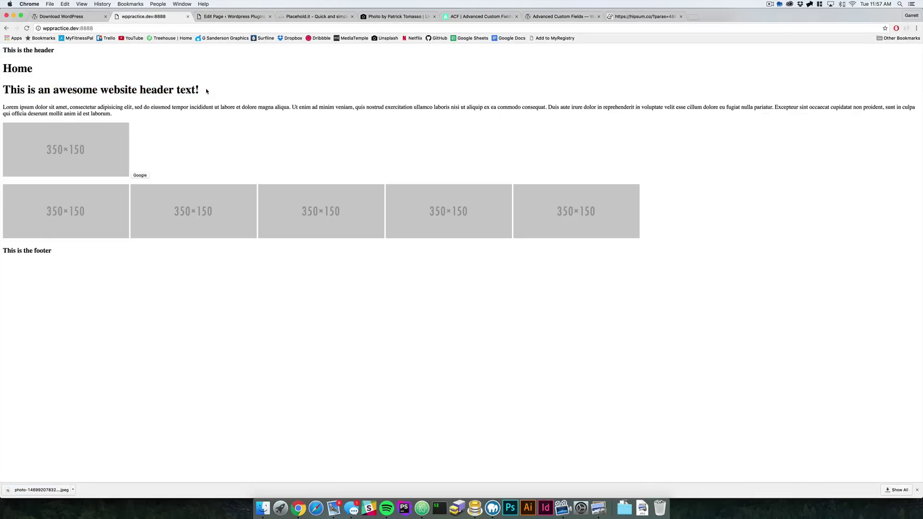
Change the Home Page Header Text to "This is an awesome website header text ya ya ya!", update the page and check the live front page.
click(225, 21)
click(186, 172)
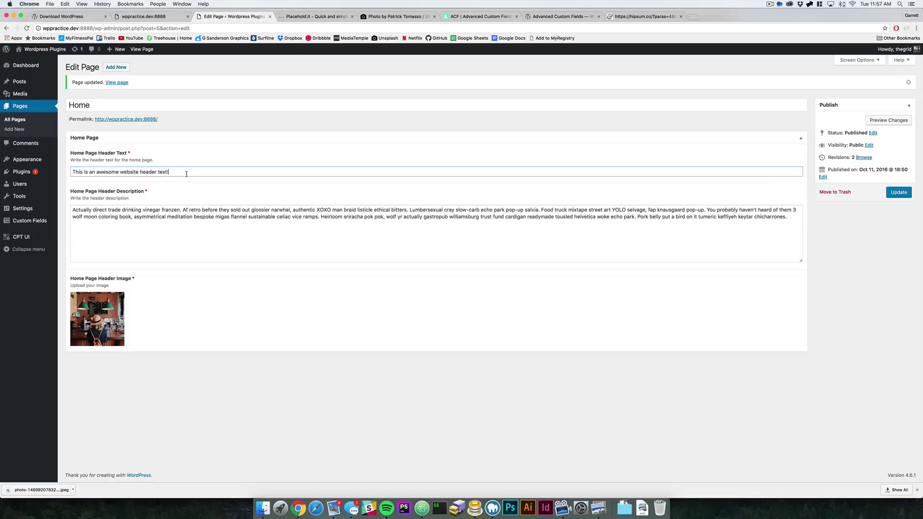
key(BackSpace)
key(BackSpace)
key(BackSpace)
key(BackSpace)
key(BackSpace)
key(BackSpace)
text(text yay)
key(BackSpace)
text(ya ya)
click(901, 192)
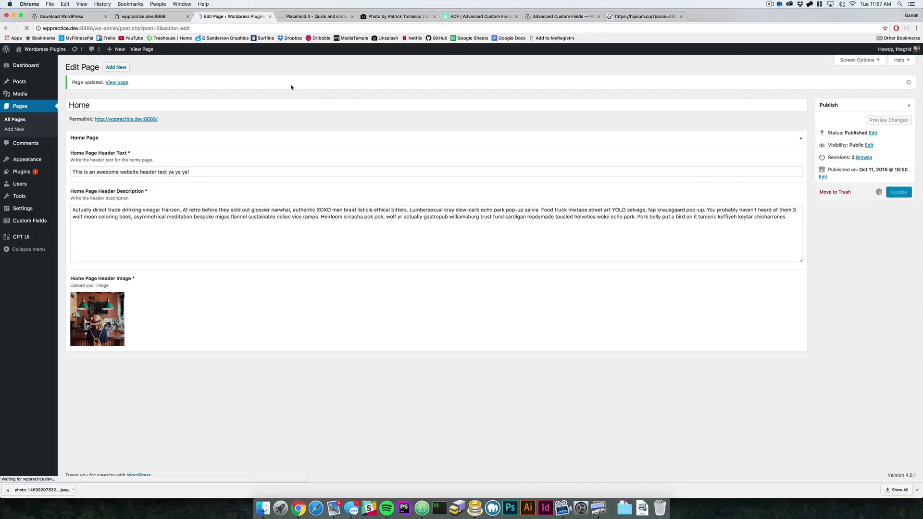
key(super+2)
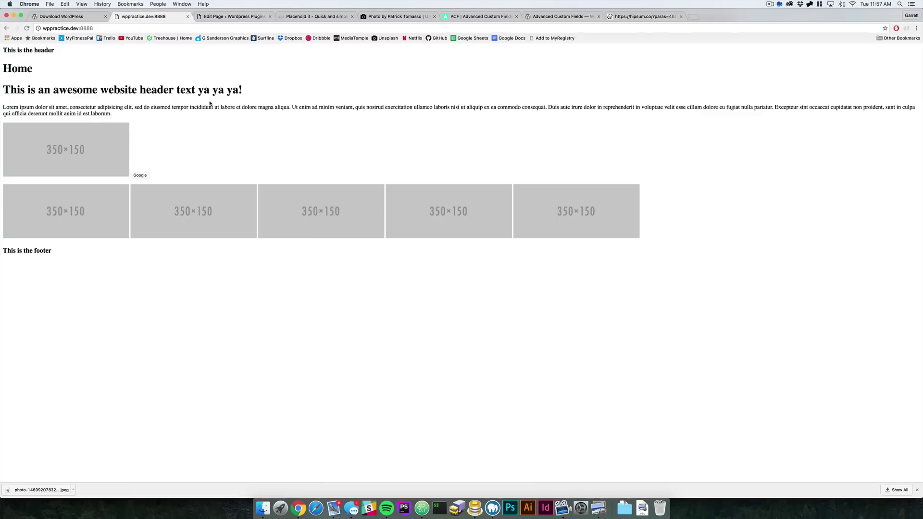
Switch to Atom and delete the hard-coded Lorem ipsum text from the paragraph in front-page.php.
drag(196, 90, 157, 92)
click(237, 123)
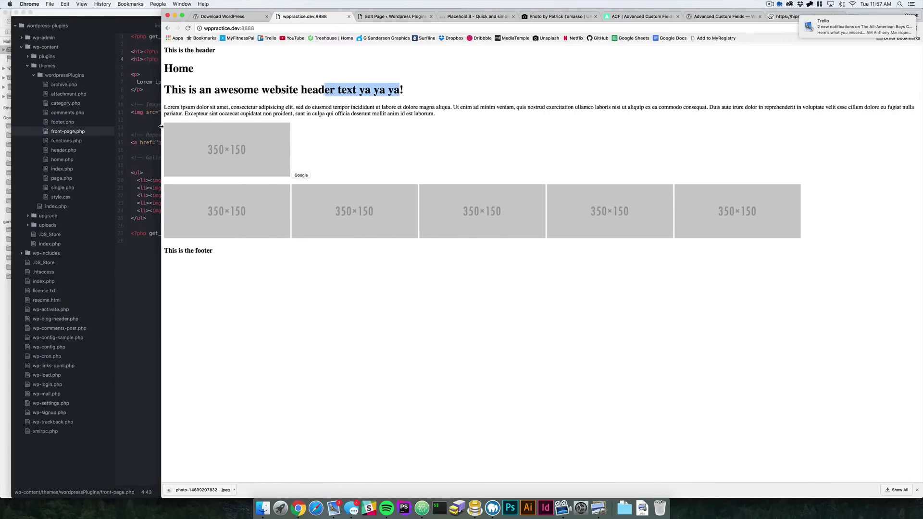
click(67, 126)
key(super+Tab)
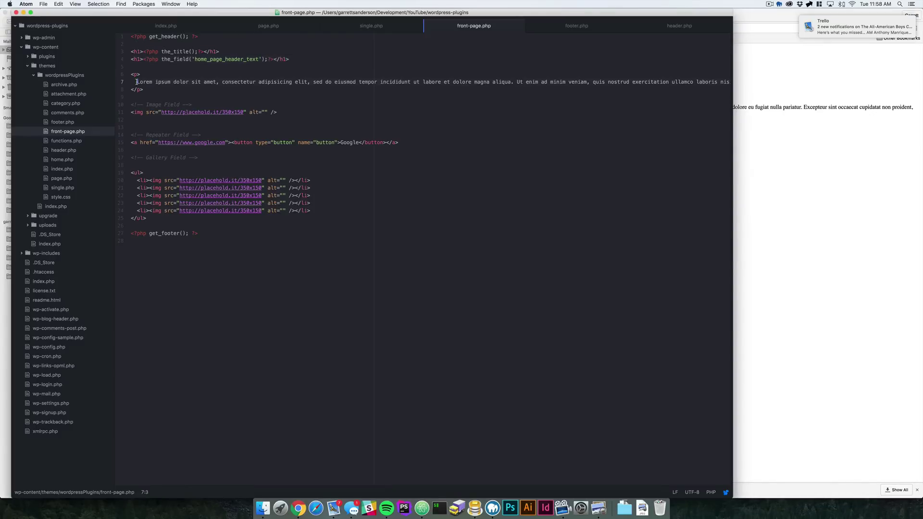
drag(137, 82, 729, 83)
key(BackSpace)
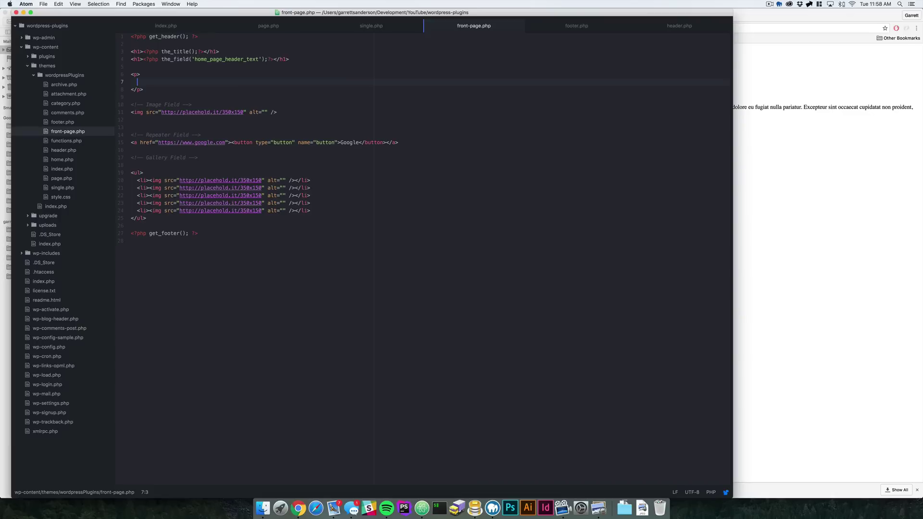
key(BackSpace)
key(BackSpace)
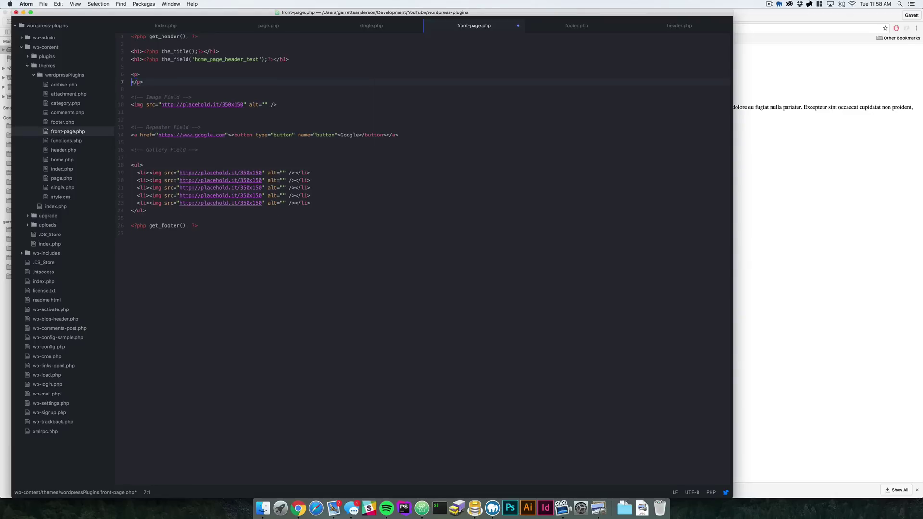
Put the paragraph tags on one line and start a PHP the_field() call between them.
key(Right)
text(<?php the_fi)
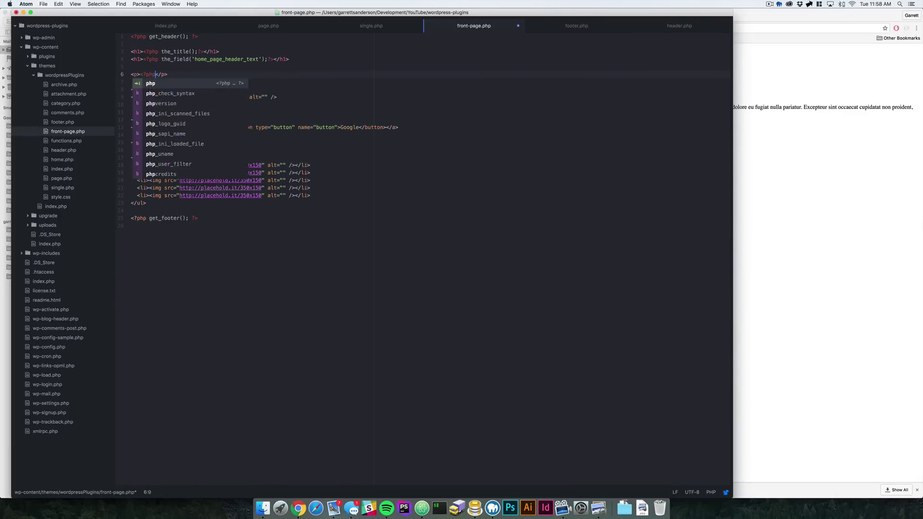
text(eld(')
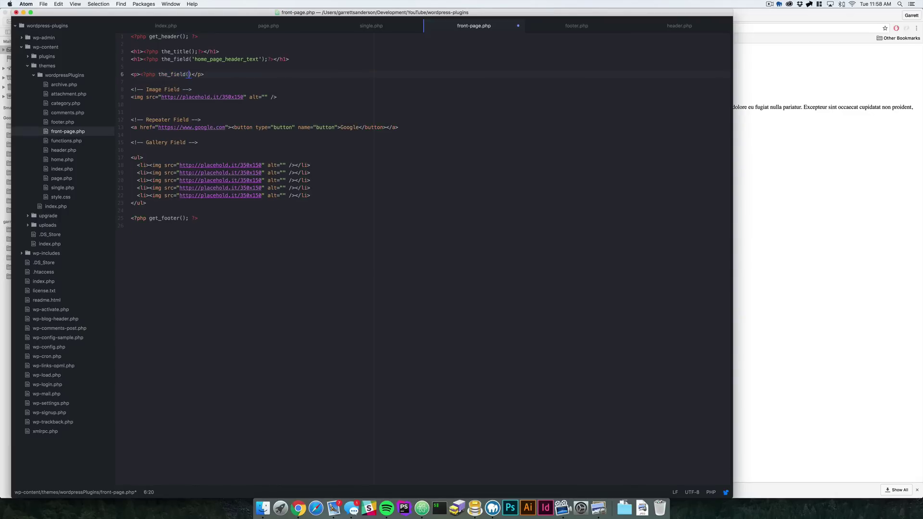
Check the description field's label on the Edit Page screen, pass 'home_page_header_description' to the paragraph's the_field() call and save front-page.php.
click(807, 84)
click(247, 17)
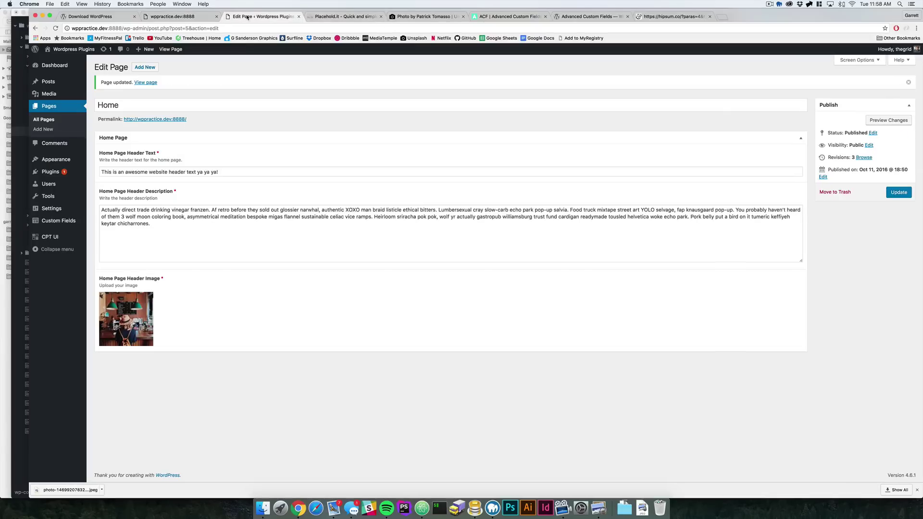
click(187, 19)
key(super+Tab)
text(home_o)
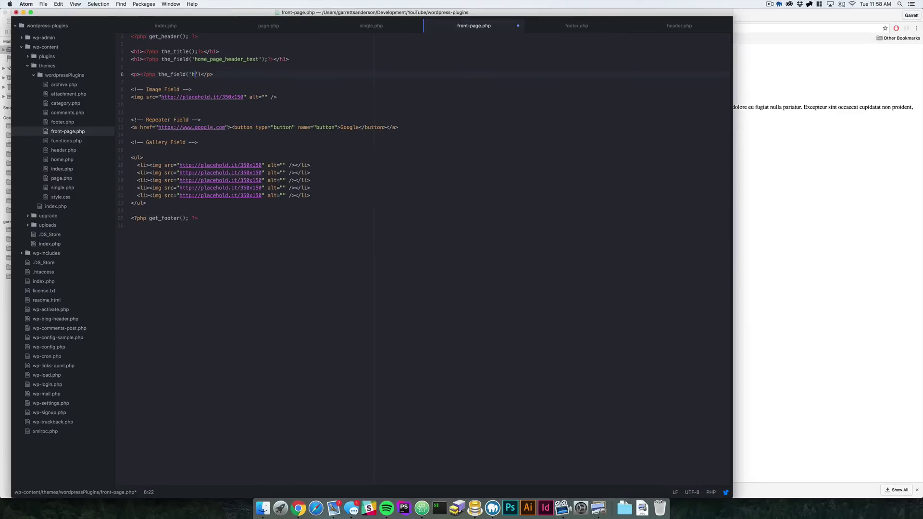
key(BackSpace)
text(pa)
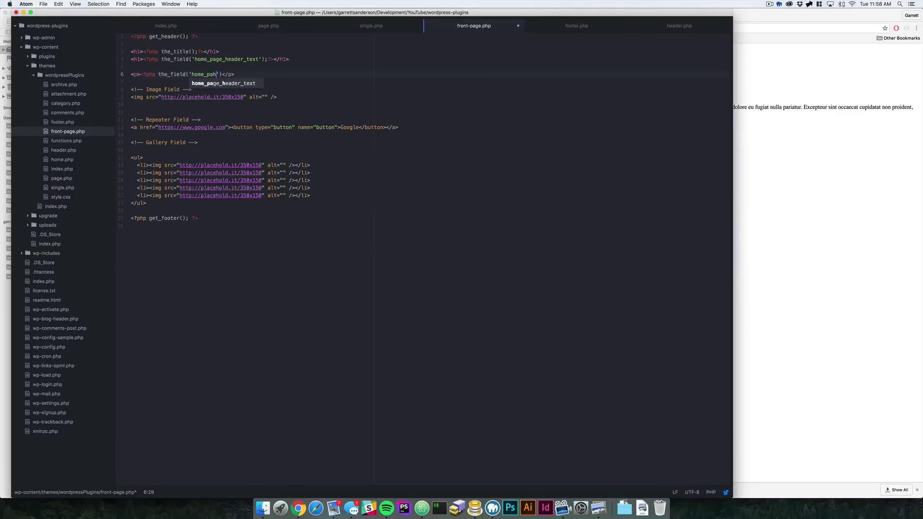
text(ge_head)
text(er_descri)
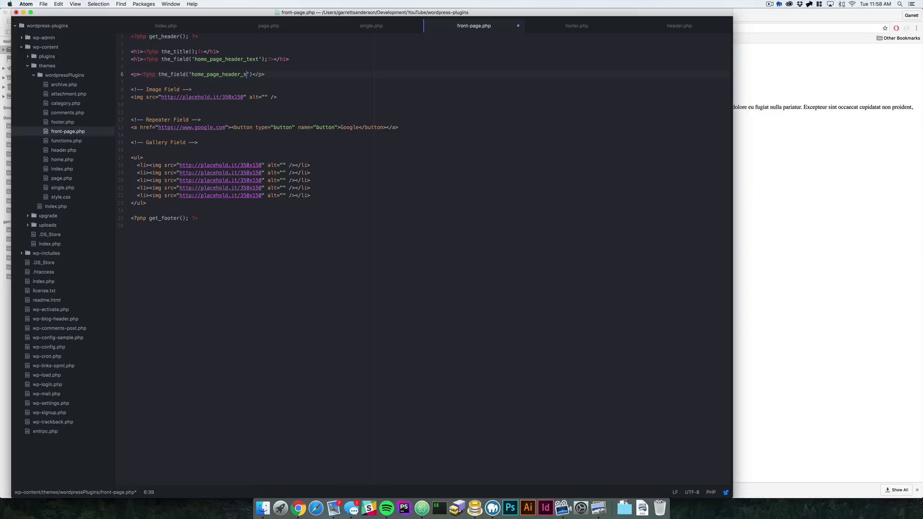
text(ption');?>)
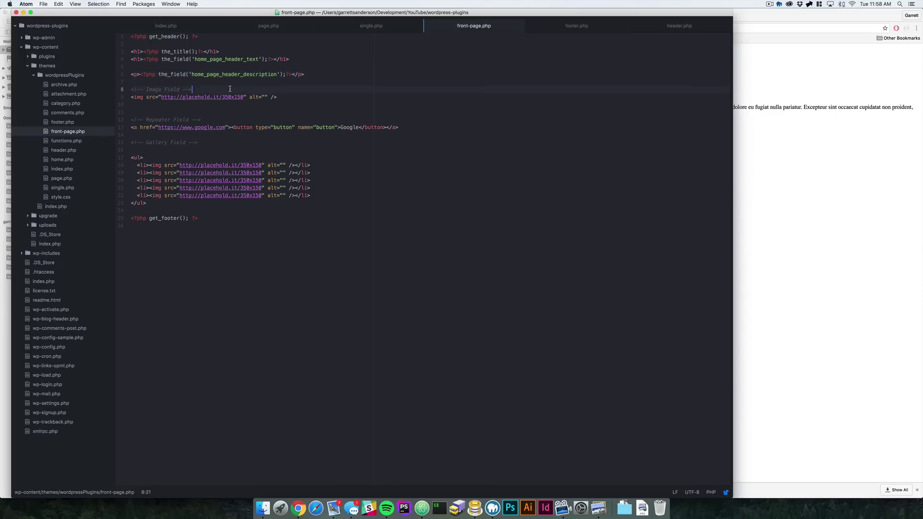
Review the description's the_field() call, then reload the live front page in Chrome and check the paragraph text.
key(super+Tab)
key(super+Tab)
drag(160, 75, 183, 75)
click(190, 74)
drag(190, 75, 275, 74)
click(277, 74)
key(super+Tab)
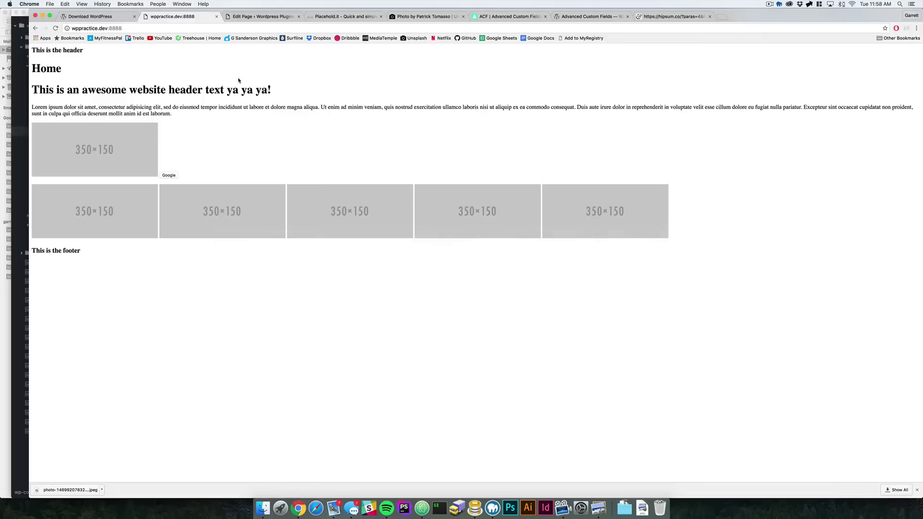
key(super+r)
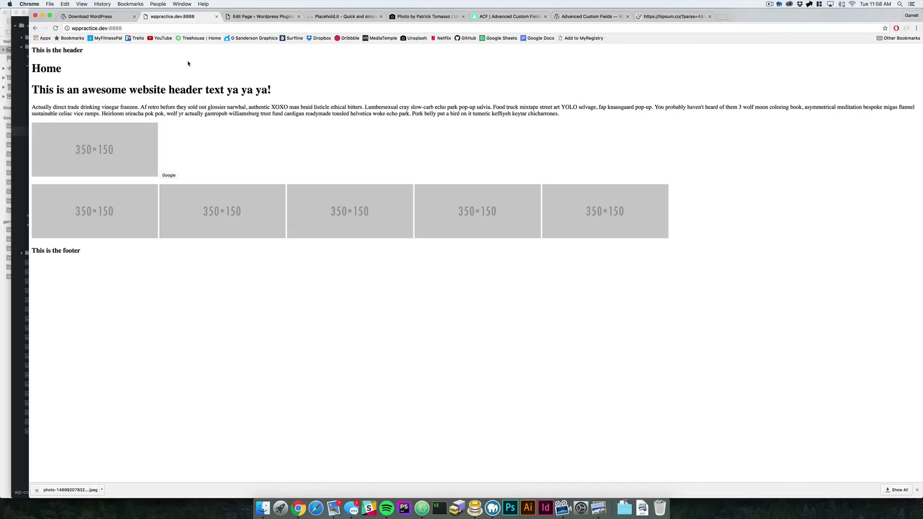
drag(36, 106, 563, 115)
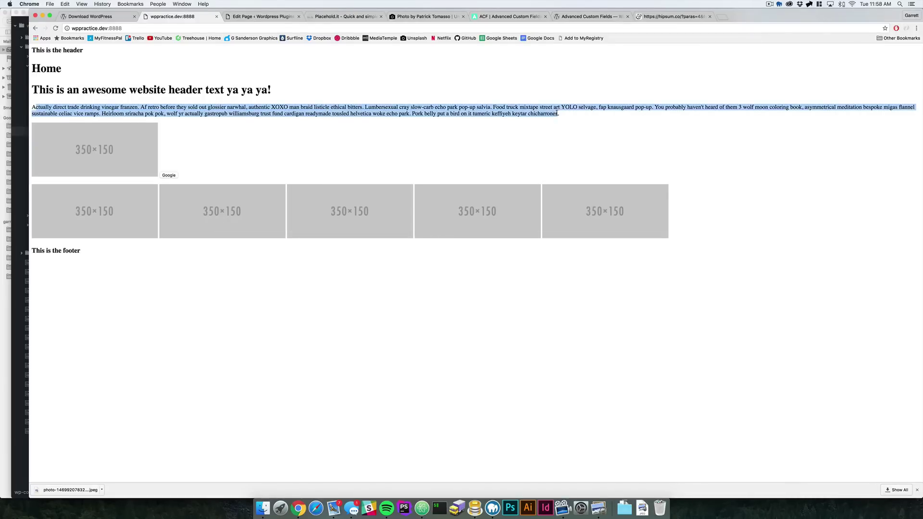
click(565, 117)
Switch to Atom and replace the placehold.it URL under the Image Field comment with an empty PHP the_field('') call.
key(super+Tab)
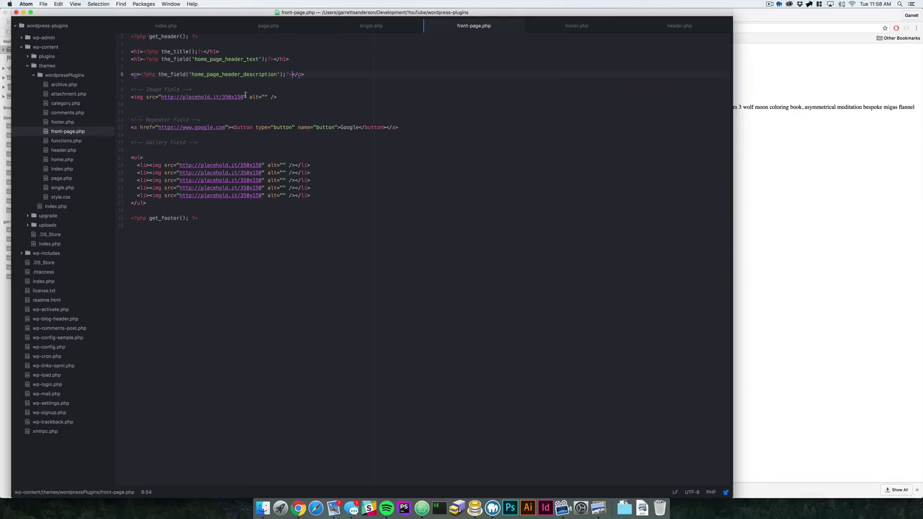
drag(243, 96, 161, 96)
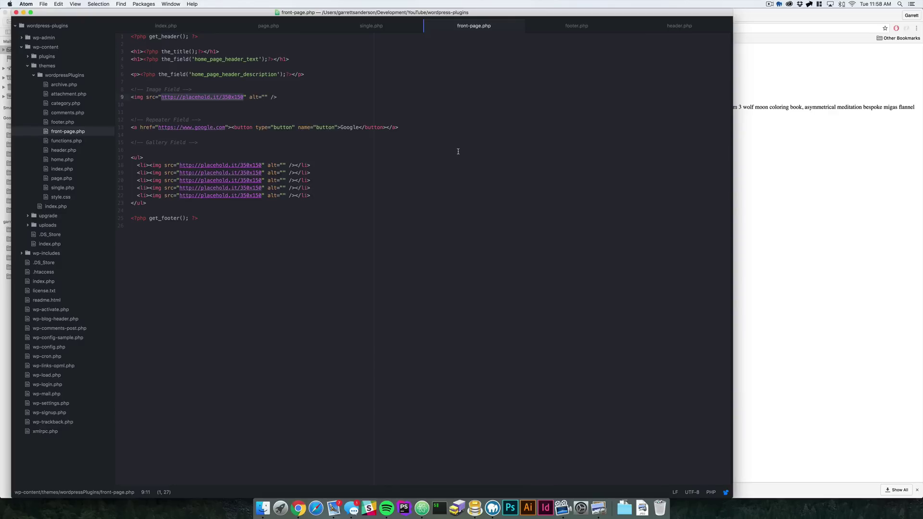
text(<?)
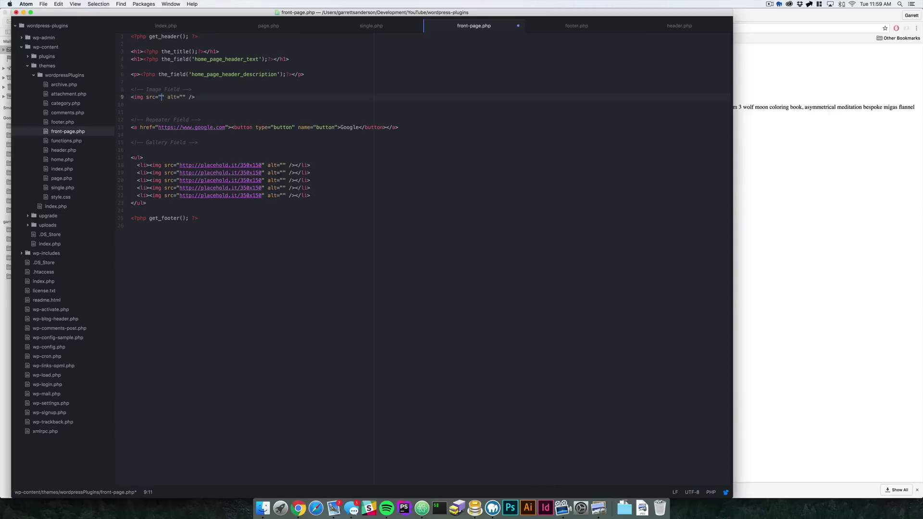
text(ph)
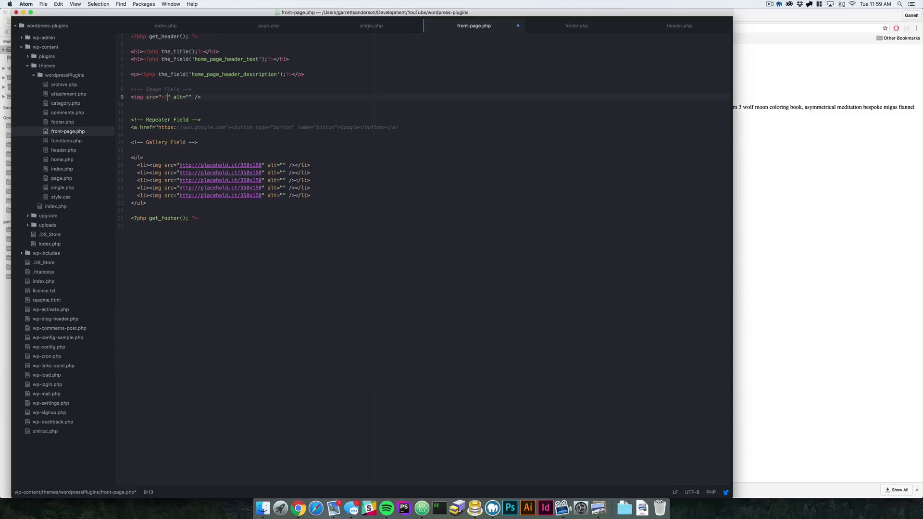
text(p)
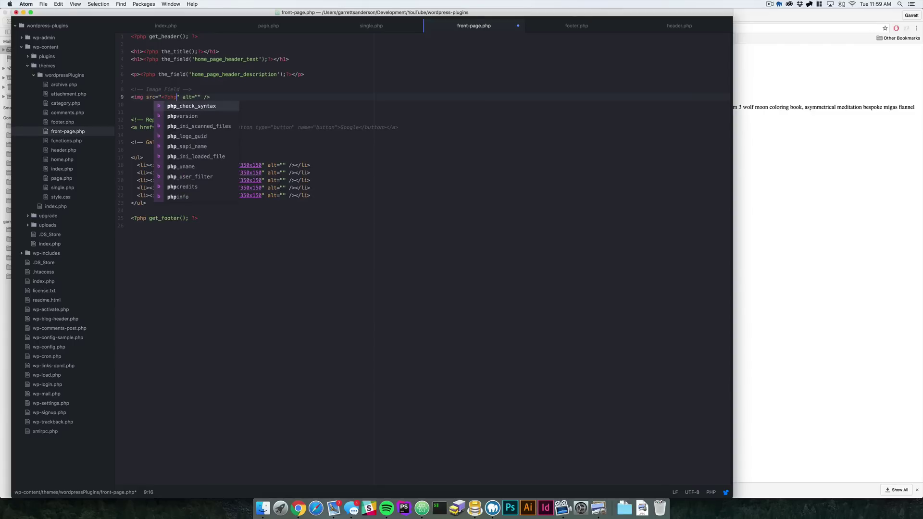
text( the_field)
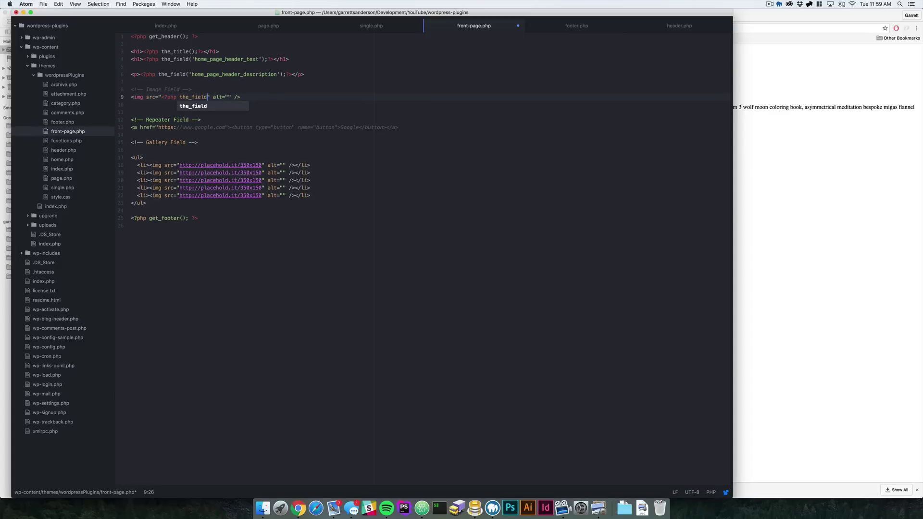
text((')
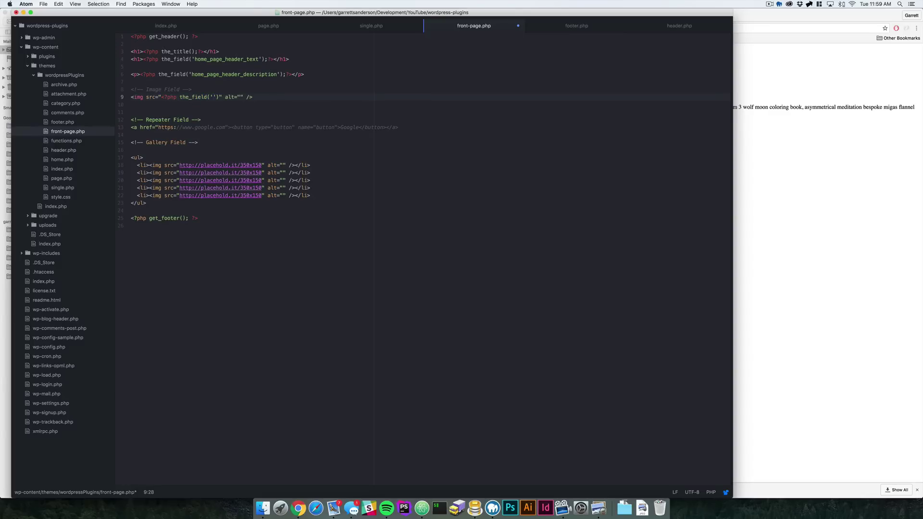
text(');?>)
key(Left)
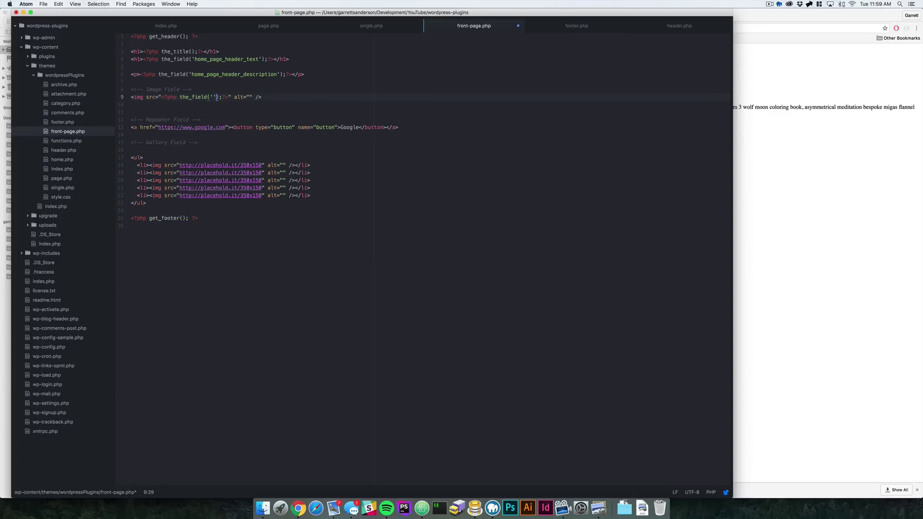
key(Left)
Check the header image field's label on the Edit Page screen, pass 'home_page_header_image' to the image's the_field() call and save the file.
key(super+Tab)
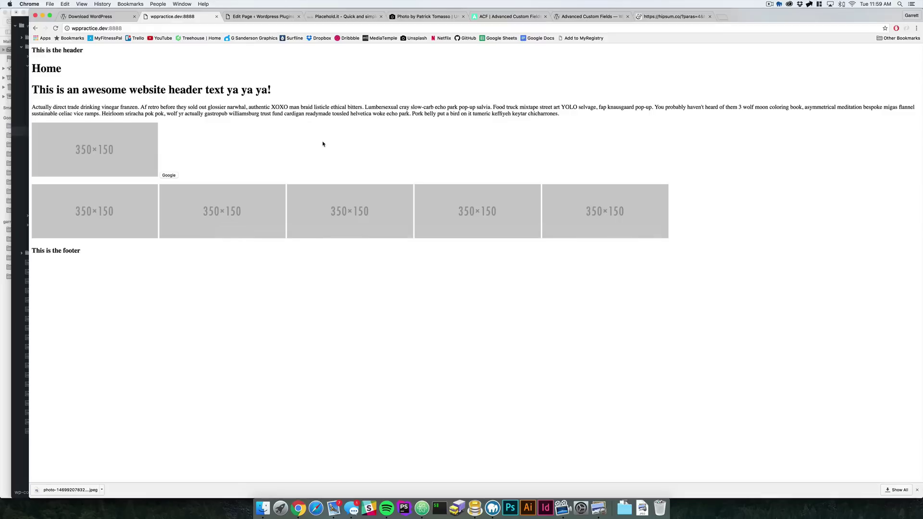
click(243, 17)
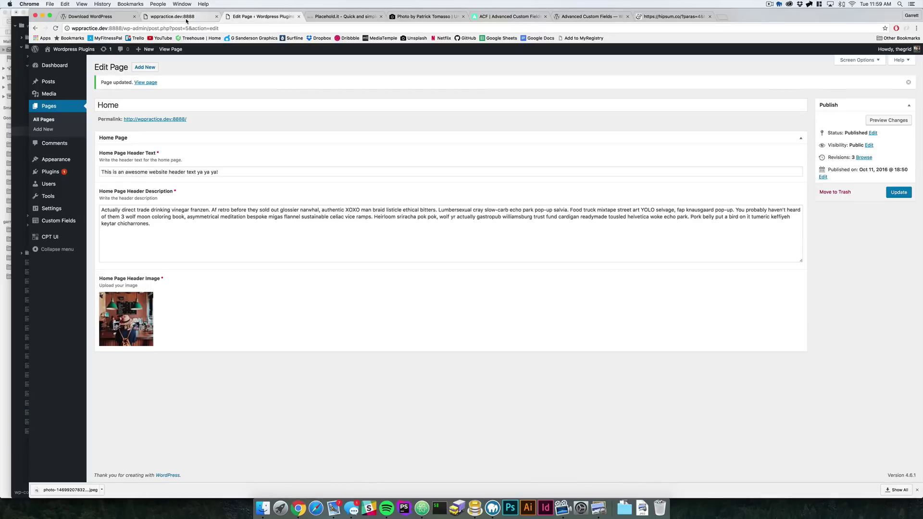
click(187, 19)
key(super+Tab)
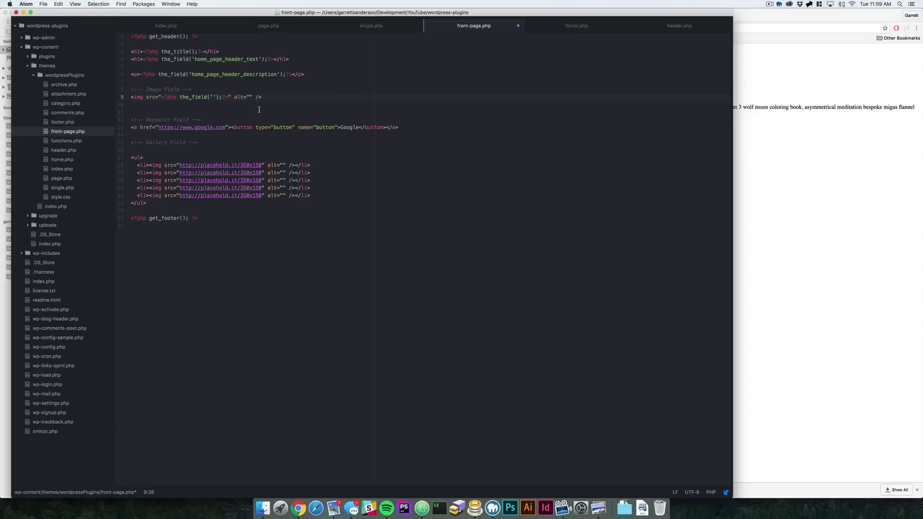
text(home)
text(_page_hed)
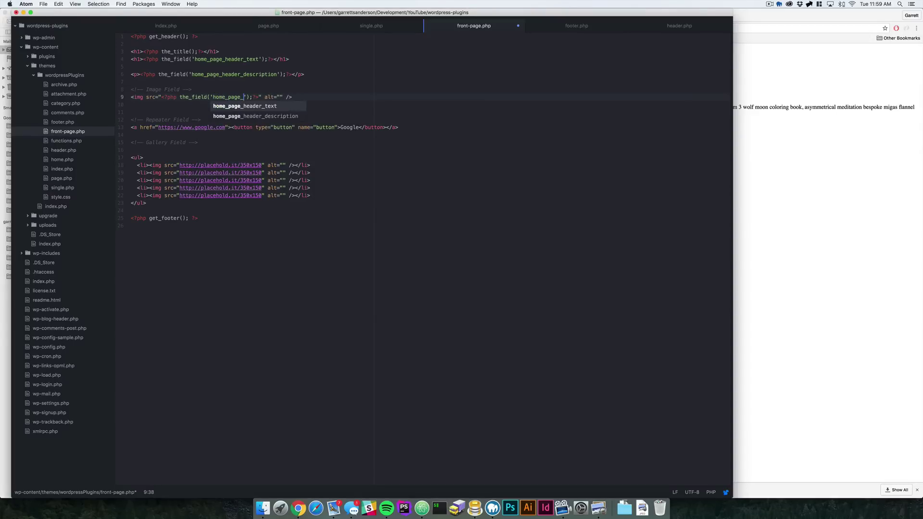
key(BackSpace)
text(ader_im)
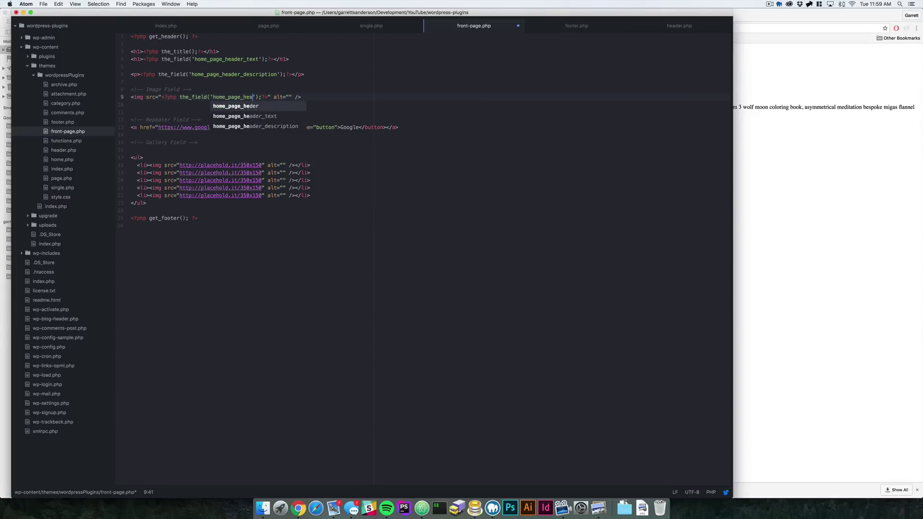
text(age)
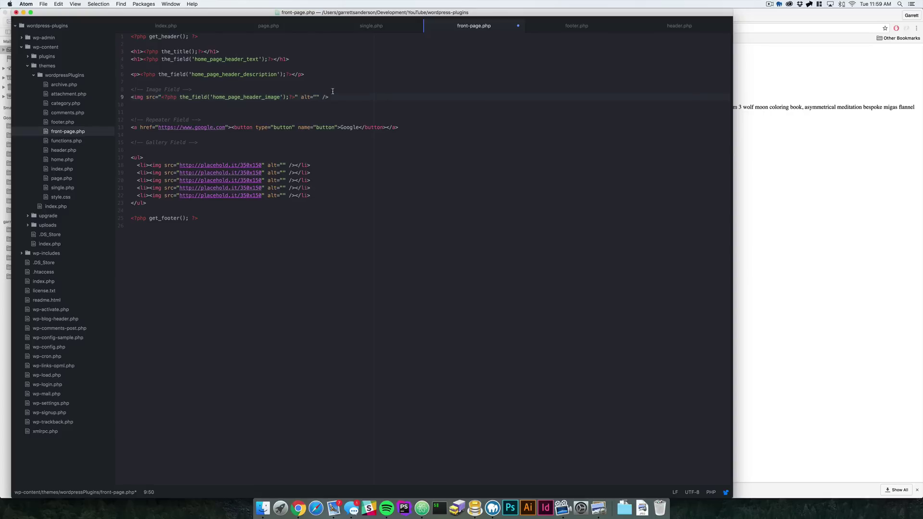
key(super+s)
Check the image on the live front page, add width="200" to its img tag in front-page.php, save and reload the page.
key(super+Tab)
key(super+r)
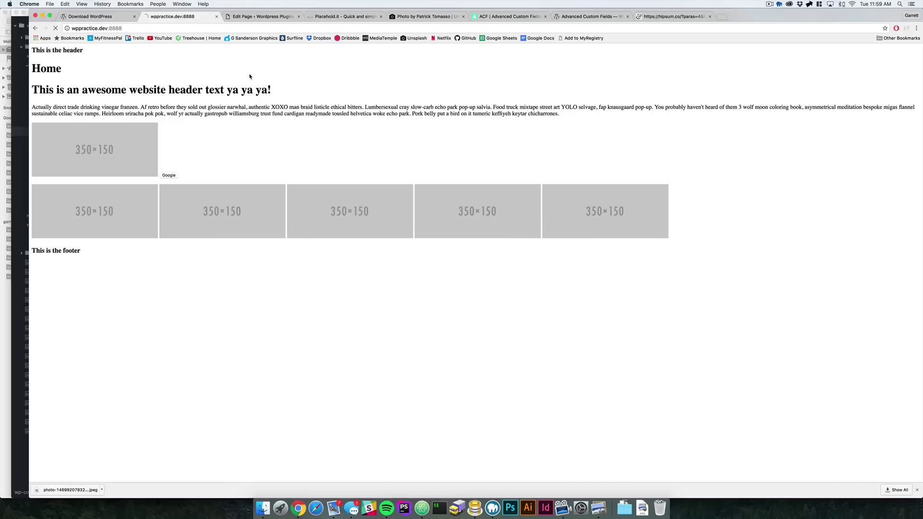
key(super+Tab)
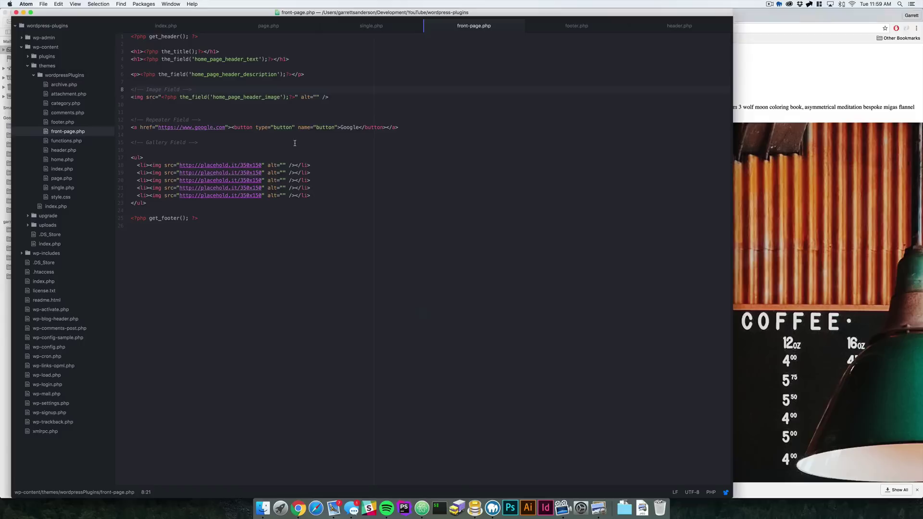
text(width="20)
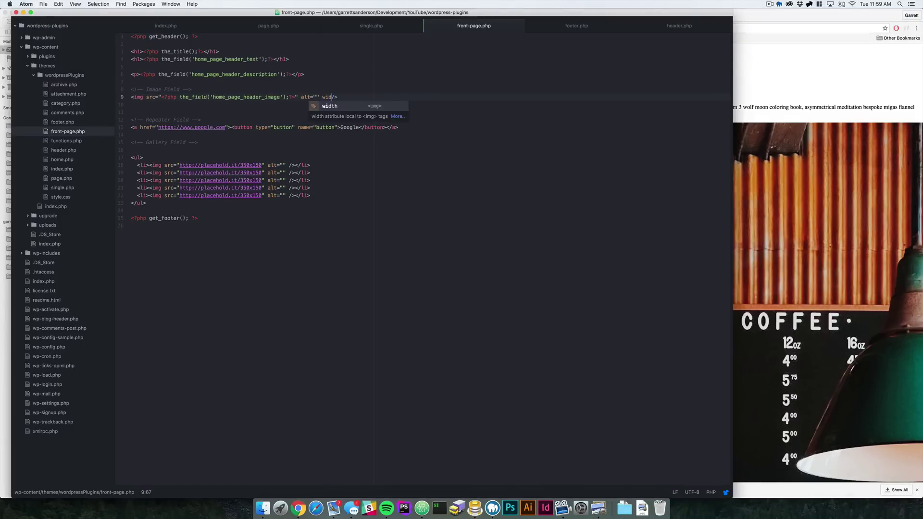
key(super+s)
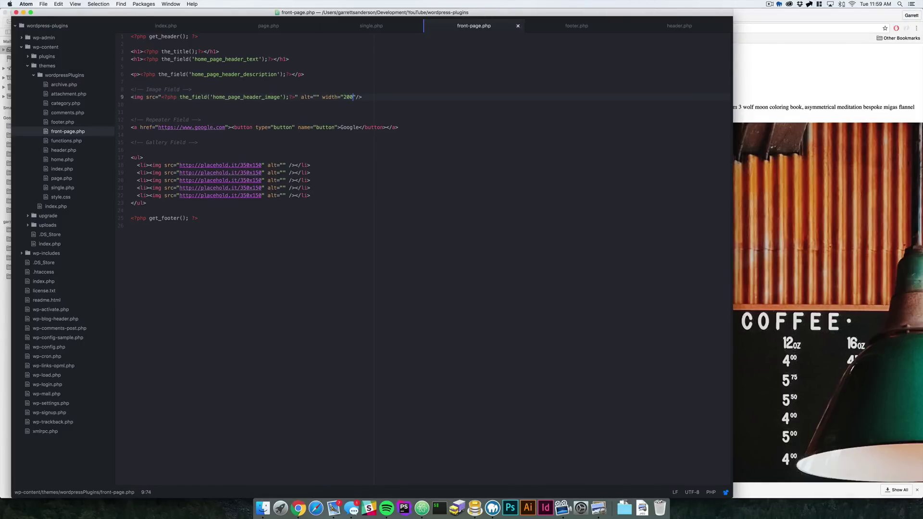
key(super+Tab)
key(super+r)
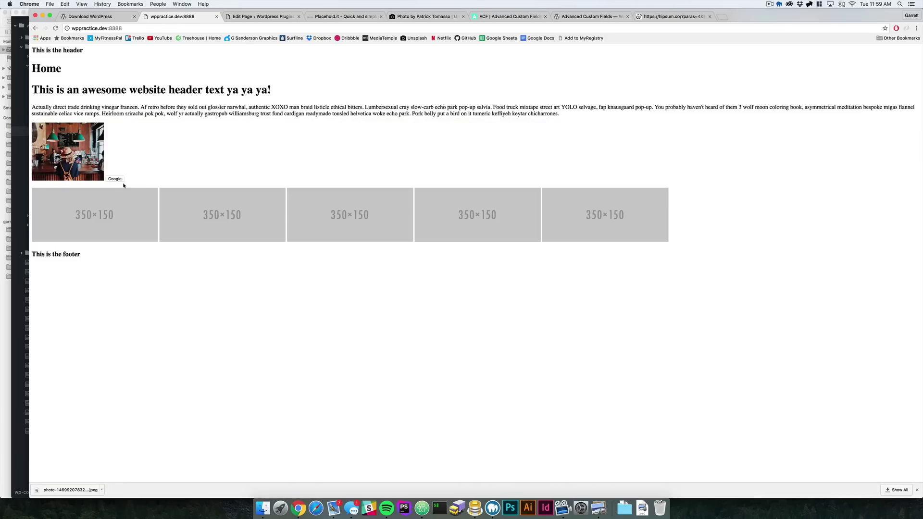
Set the header image's width attribute to 300 in front-page.php, save and check the reloaded live front page.
key(super+Tab)
key(Left)
key(Left)
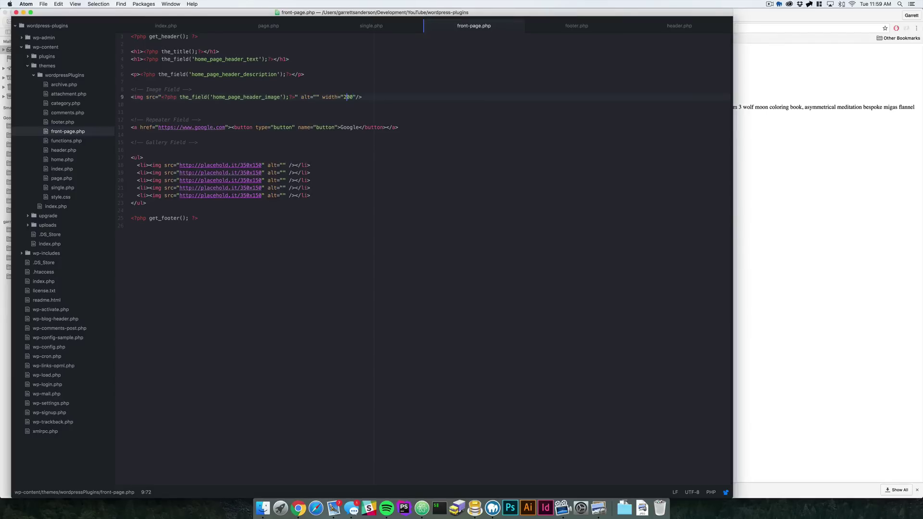
key(super+s)
key(super+Tab)
key(super+r)
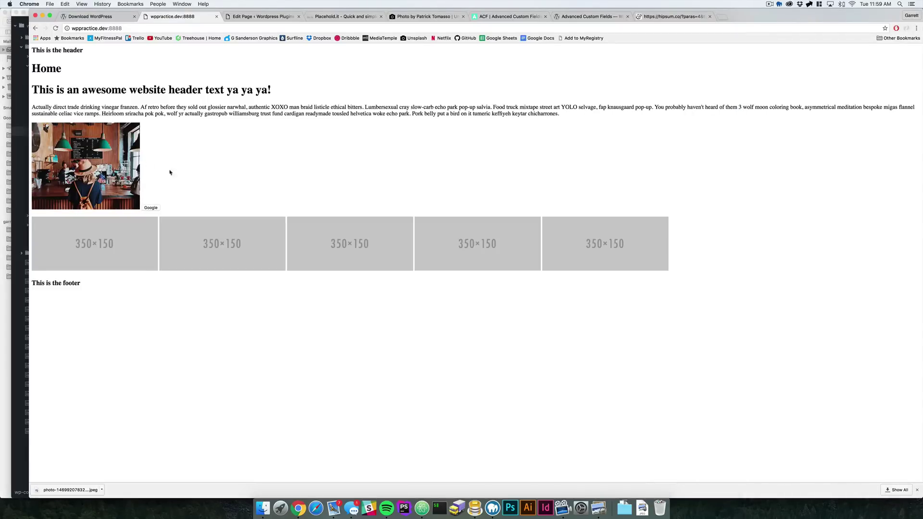
key(super+Tab)
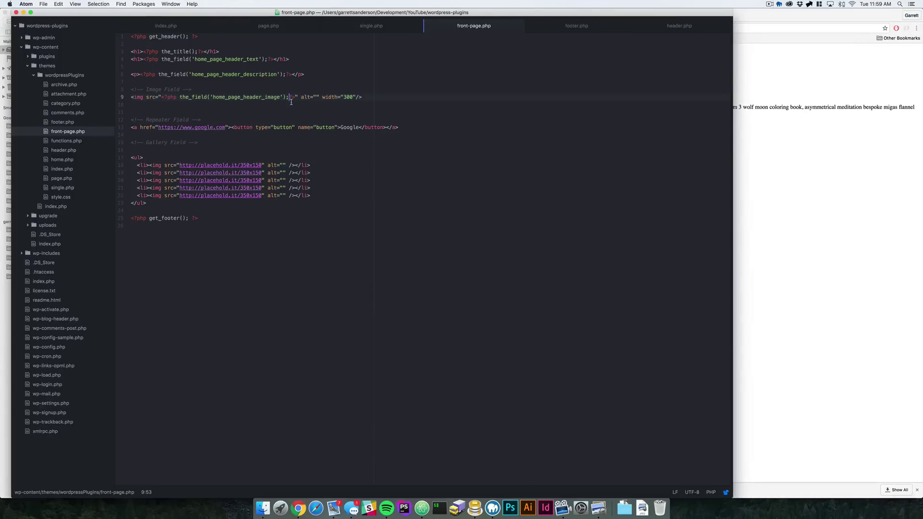
click(288, 97)
text(;)
click(364, 98)
text(>)
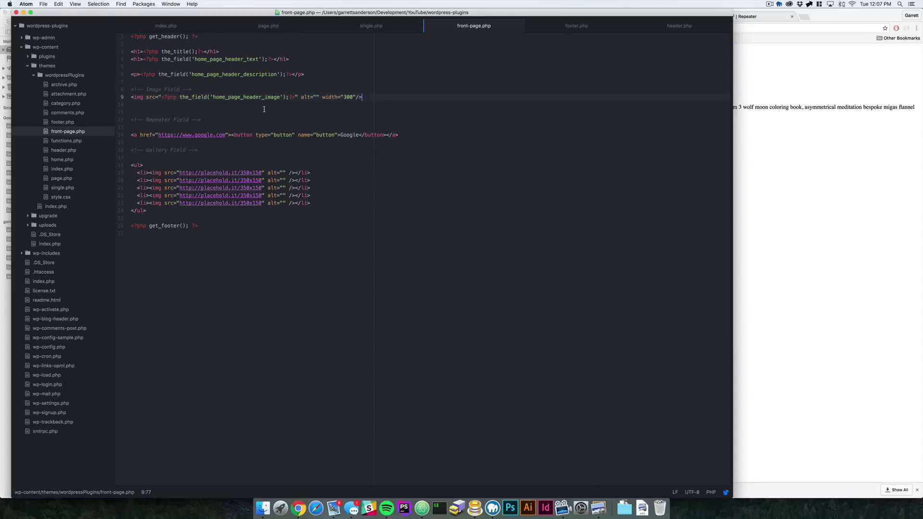
Remove the blank line below the Repeater Field comment and place the cursor on the empty line above it.
click(189, 127)
key(BackSpace)
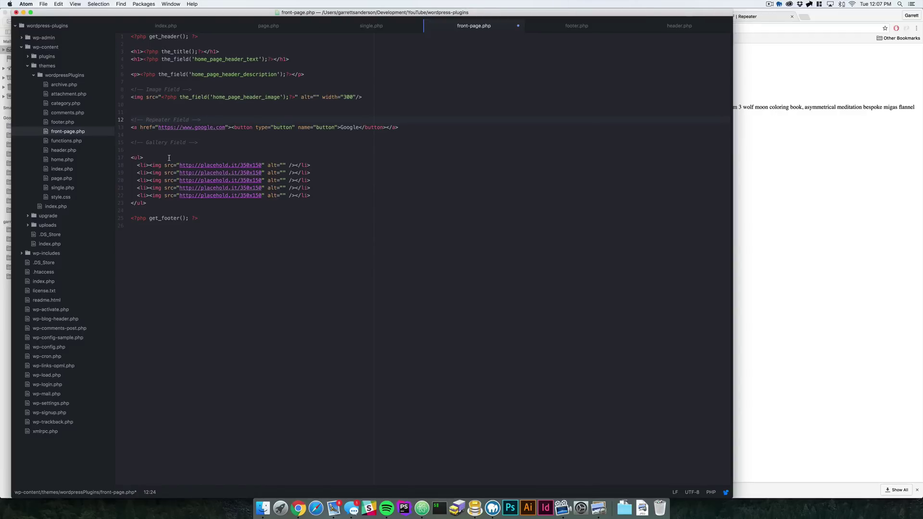
click(167, 112)
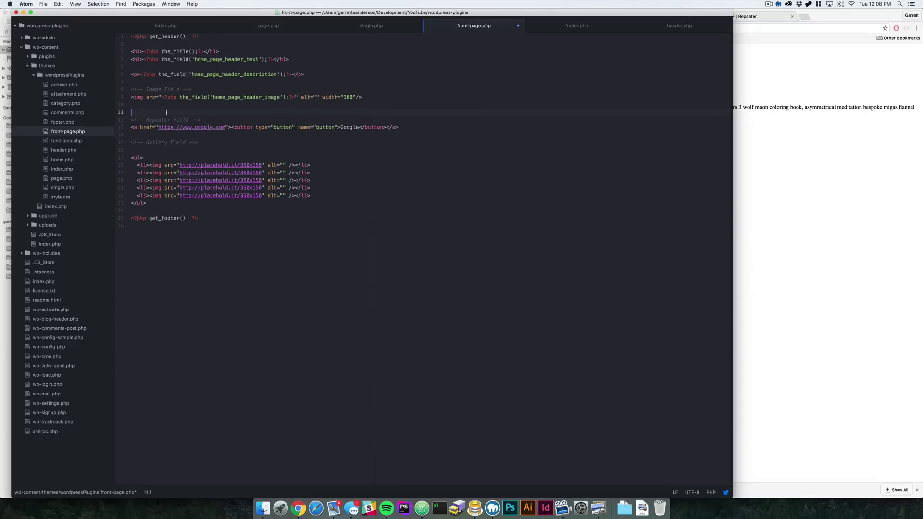